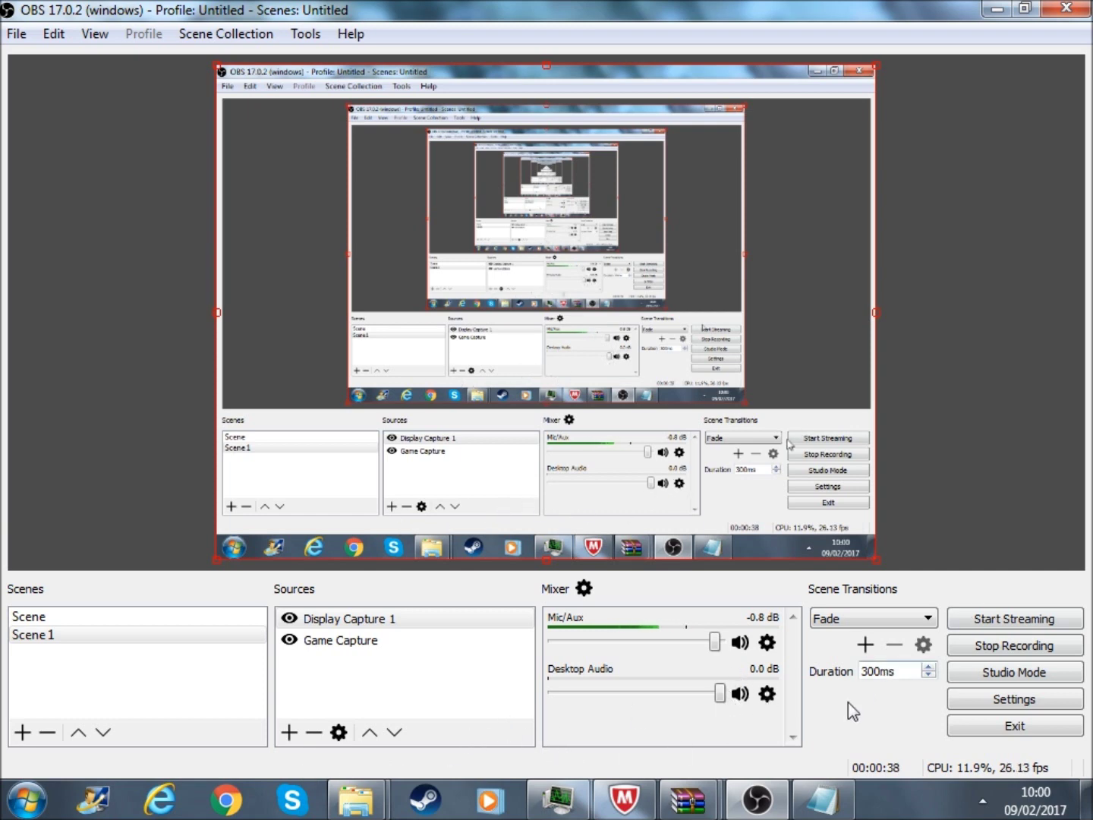
- Move OBS aside and open ailists.cfg from the WinRAR archive in Notepad
click(822, 799)
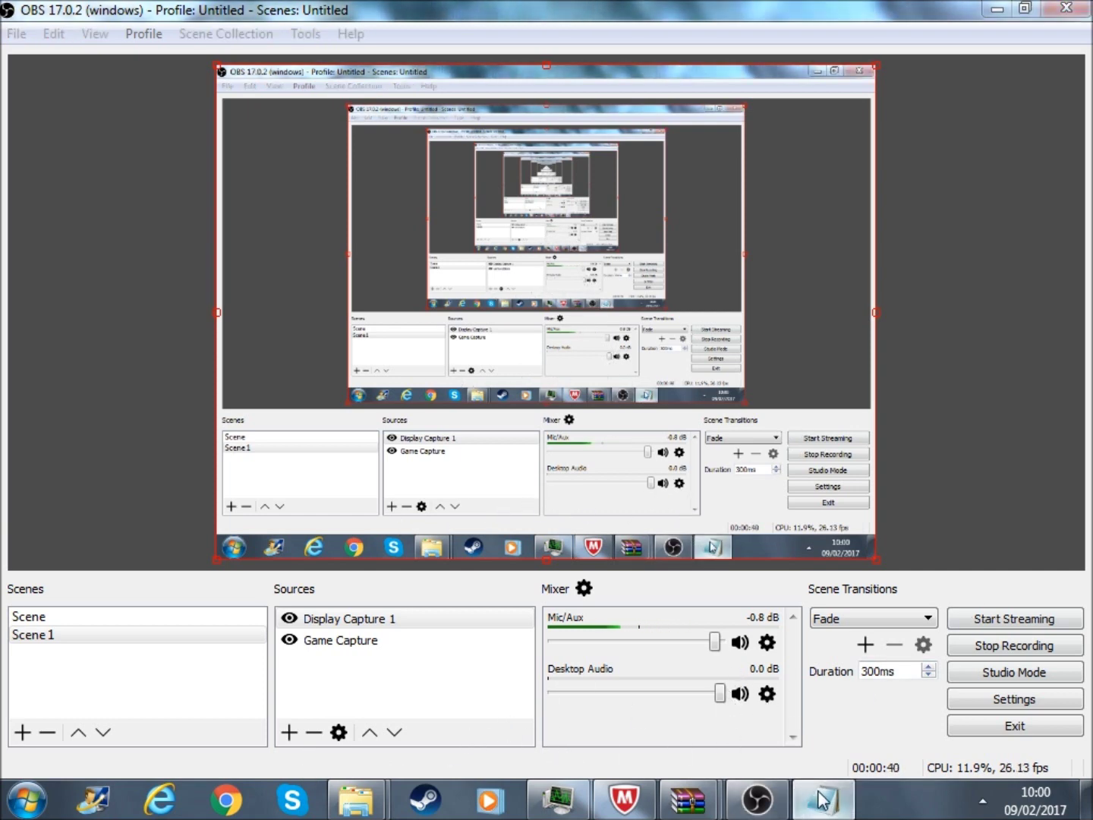
click(996, 9)
key(Return)
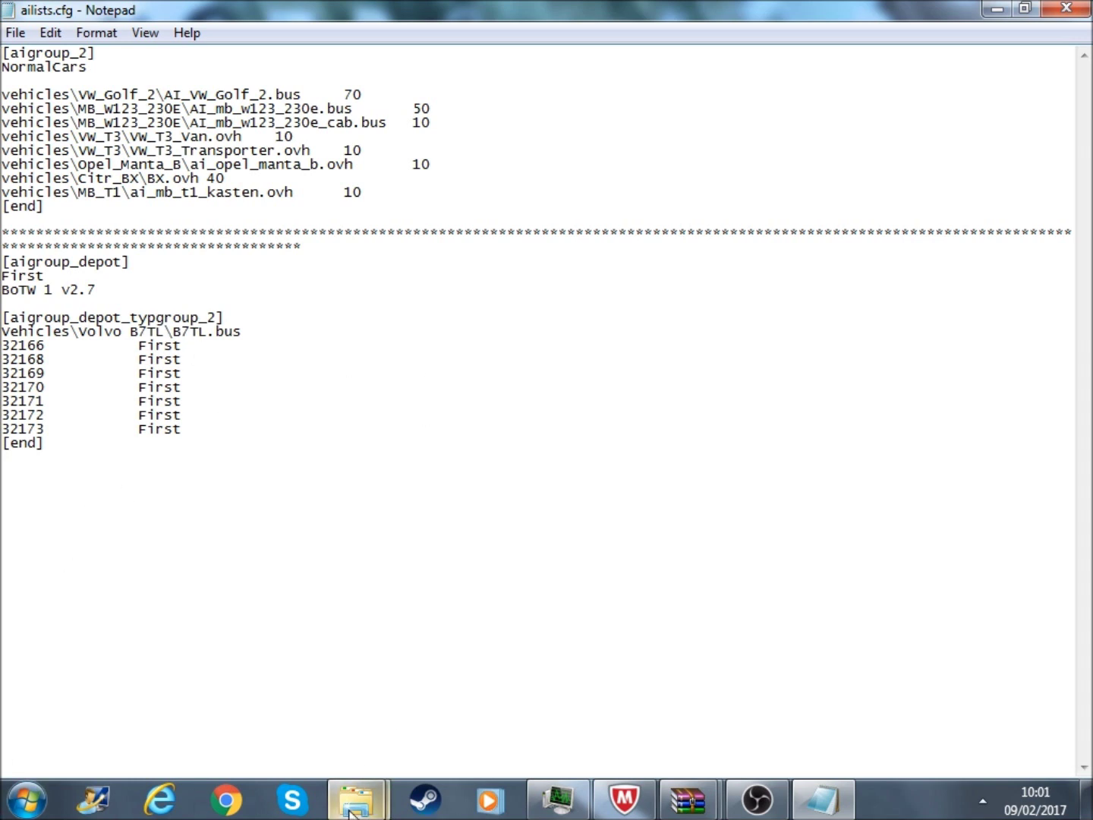
mouse_move(355, 803)
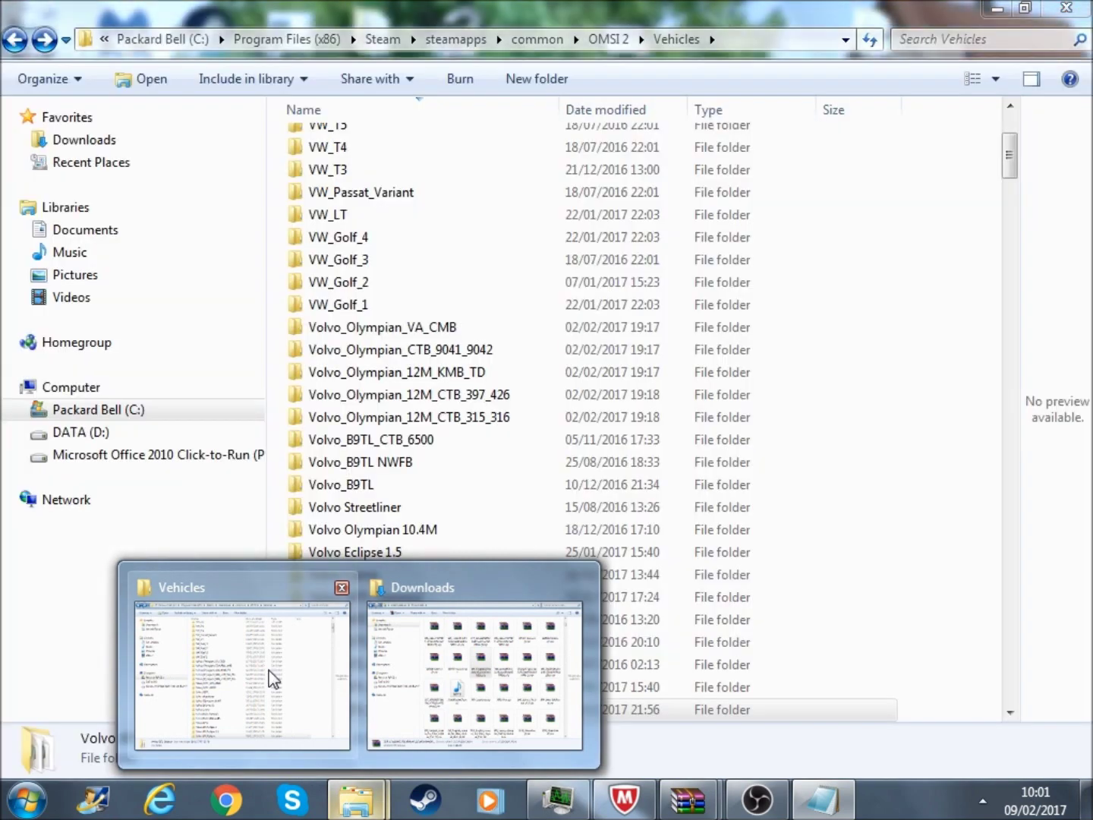
- Copy the 'Volvo B7L Eclipse' folder name from the Vehicles folder, then return to ailists.cfg
click(273, 680)
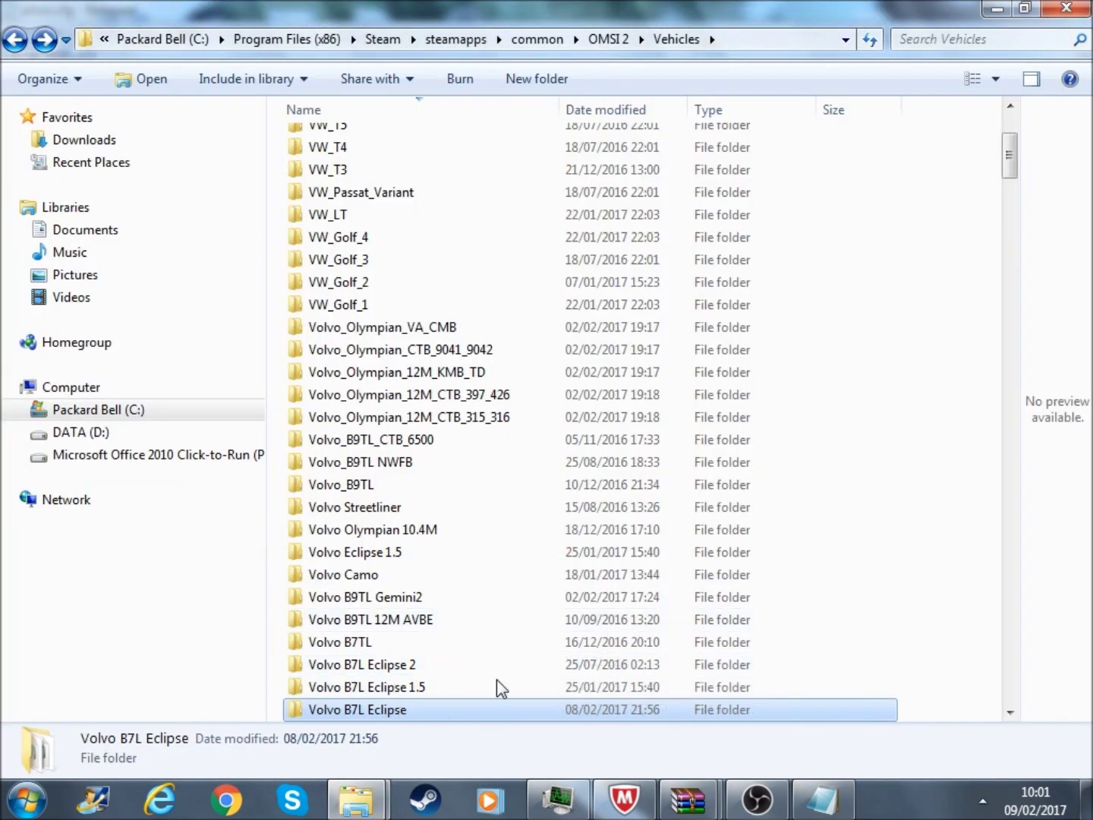
right_click(363, 708)
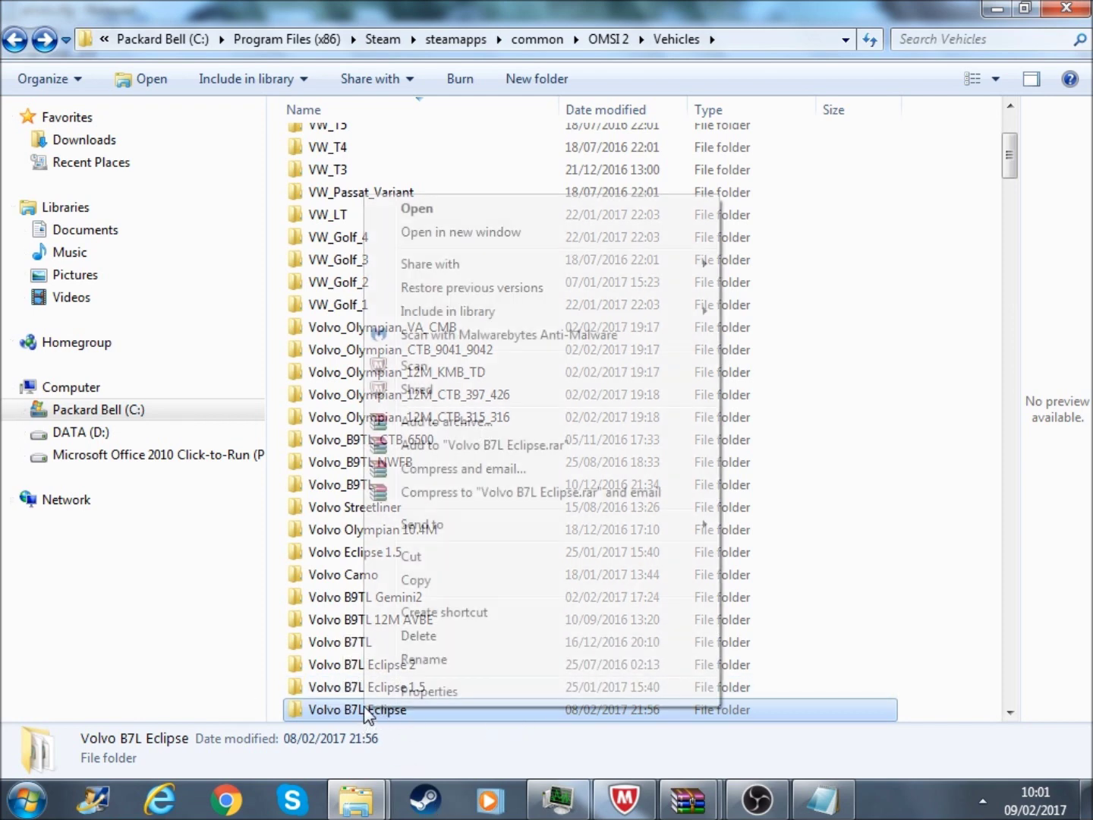
click(423, 659)
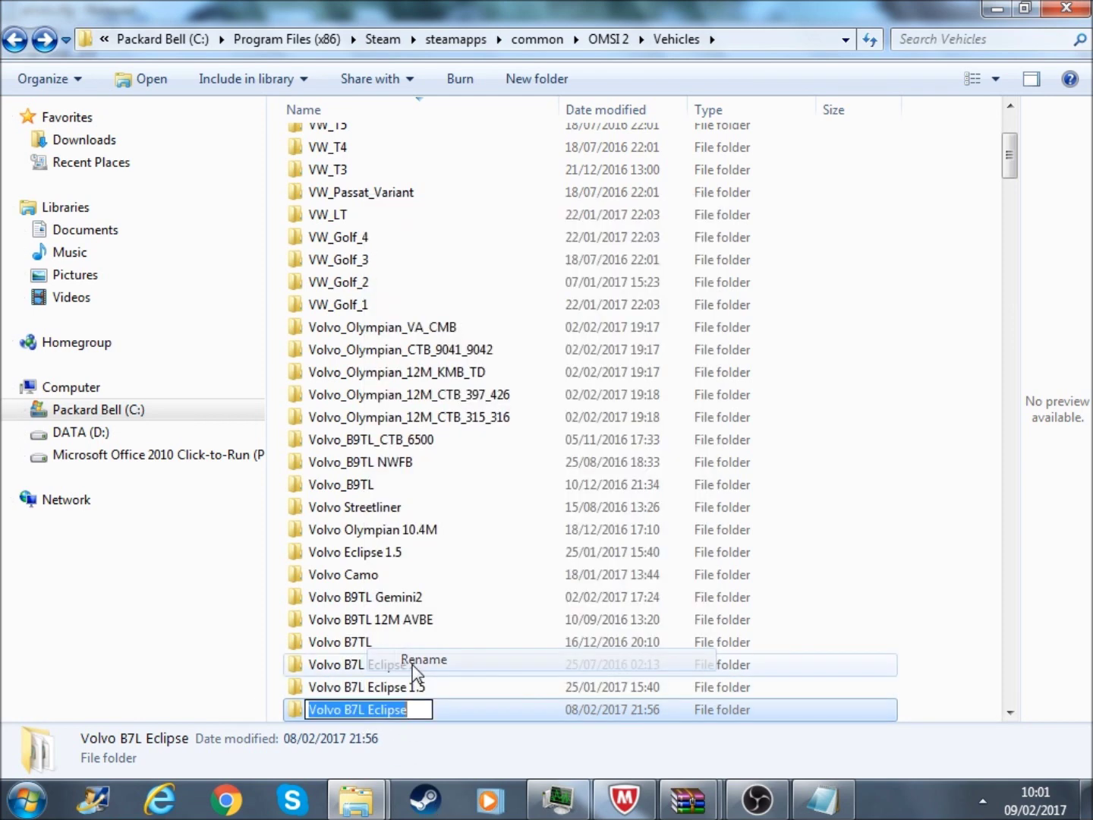
right_click(384, 711)
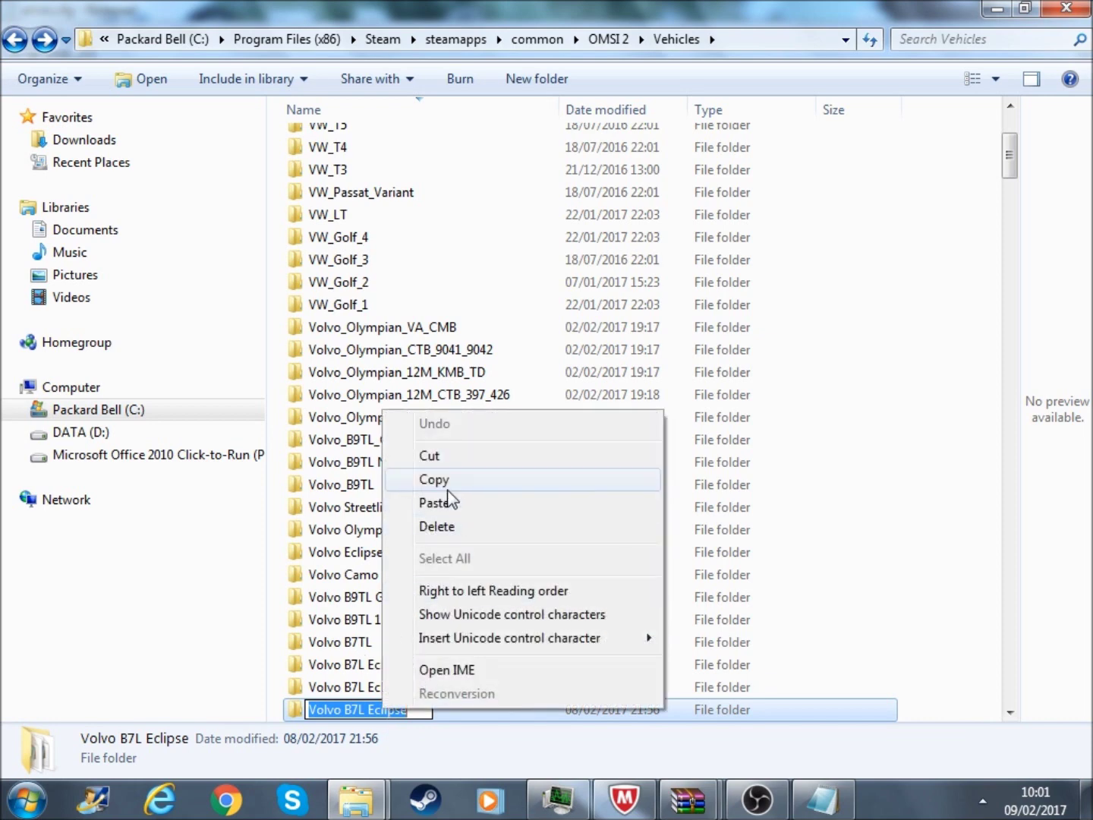
click(465, 483)
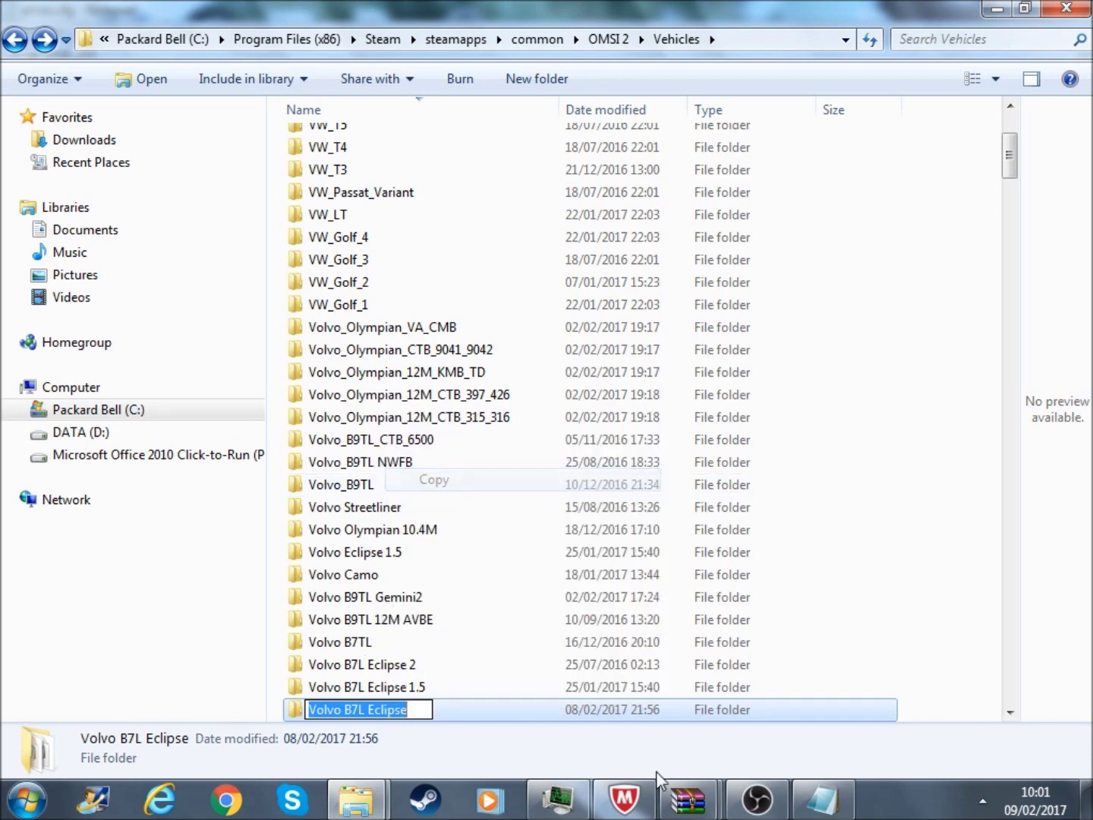
click(823, 798)
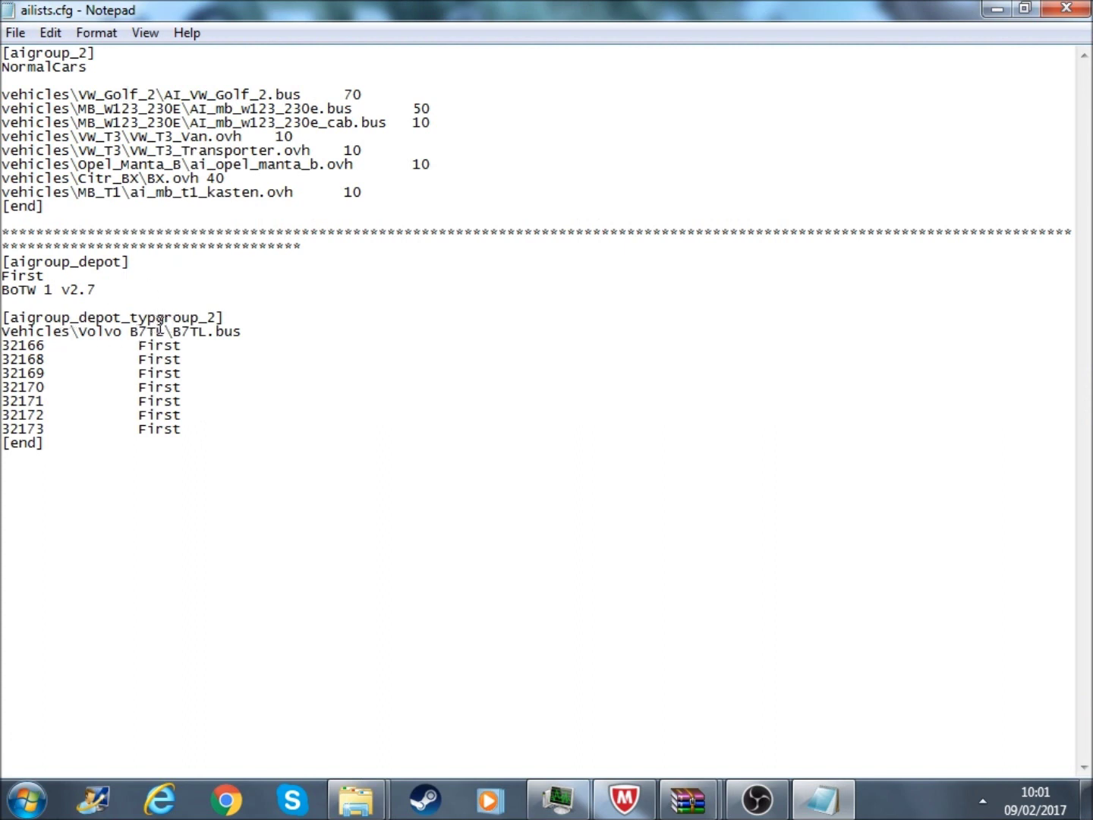
- Paste 'Volvo B7L Eclipse' over 'Volvo B7TL' in the depot vehicle path
drag(164, 327, 80, 325)
right_click(90, 332)
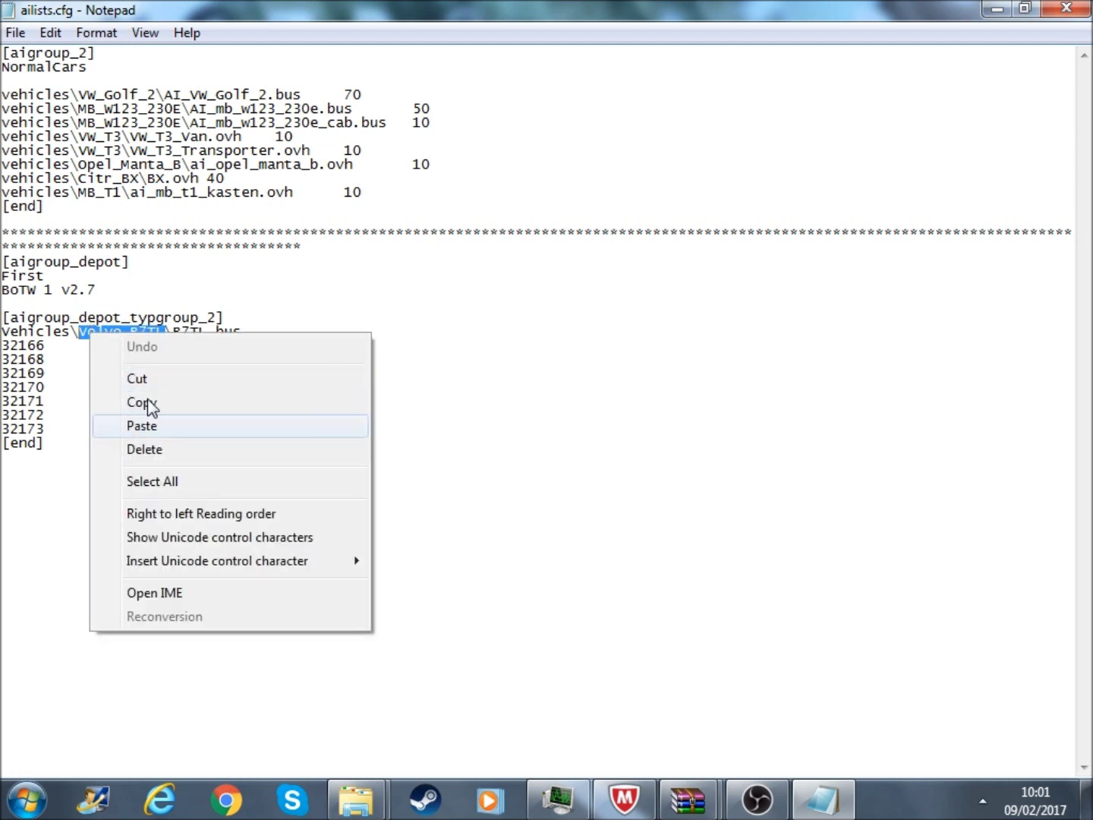
click(142, 425)
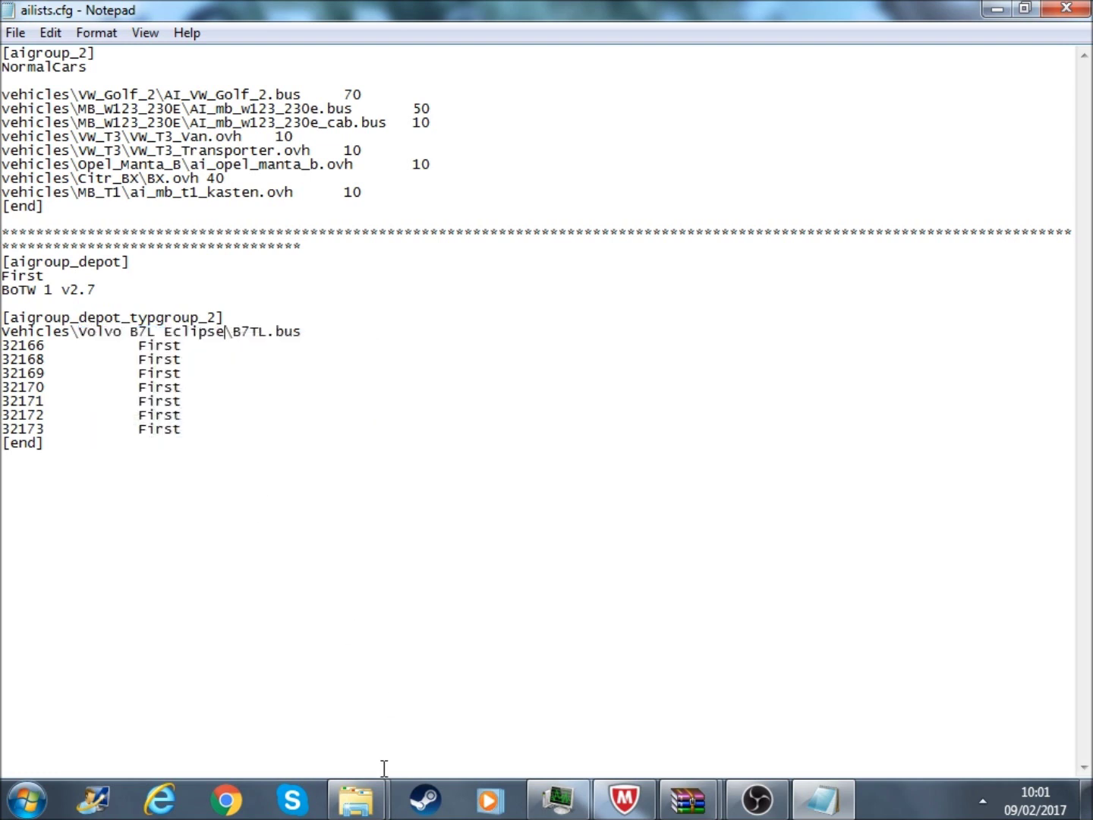
- Open the Volvo B7L Eclipse folder and copy the 'Volvo B7L.bus' file name
mouse_move(356, 798)
click(251, 715)
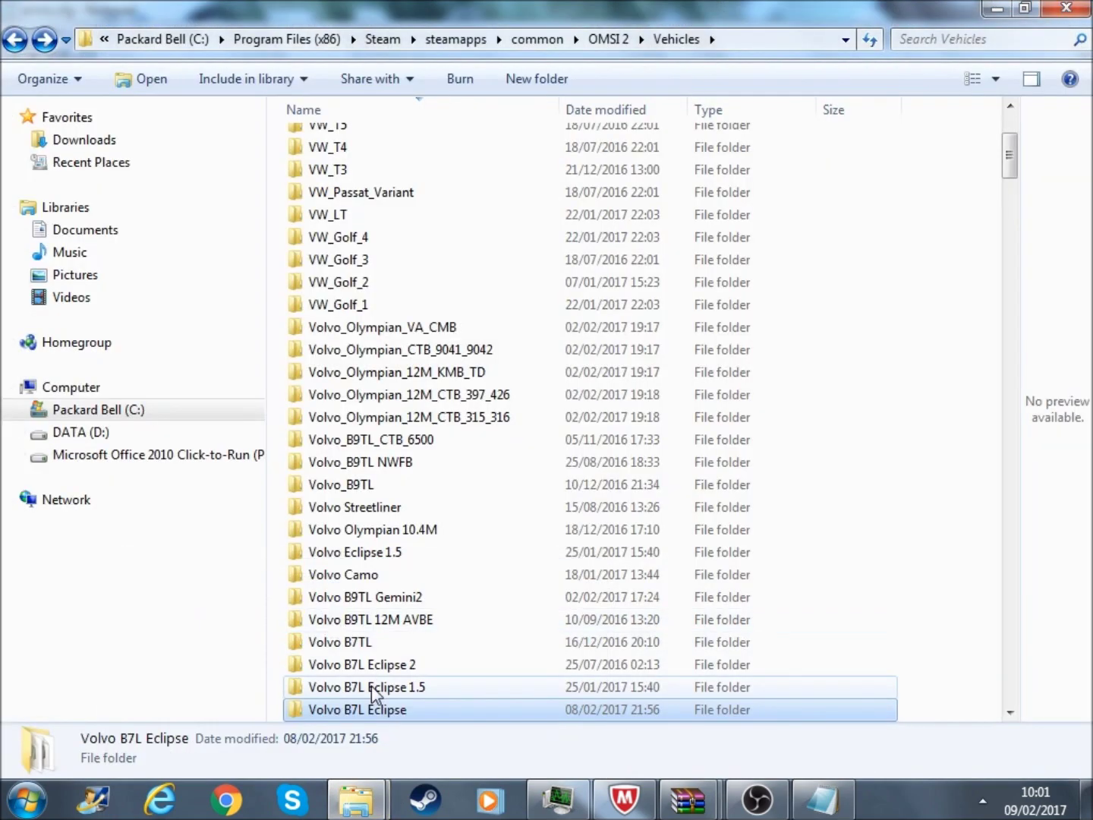
double_click(362, 710)
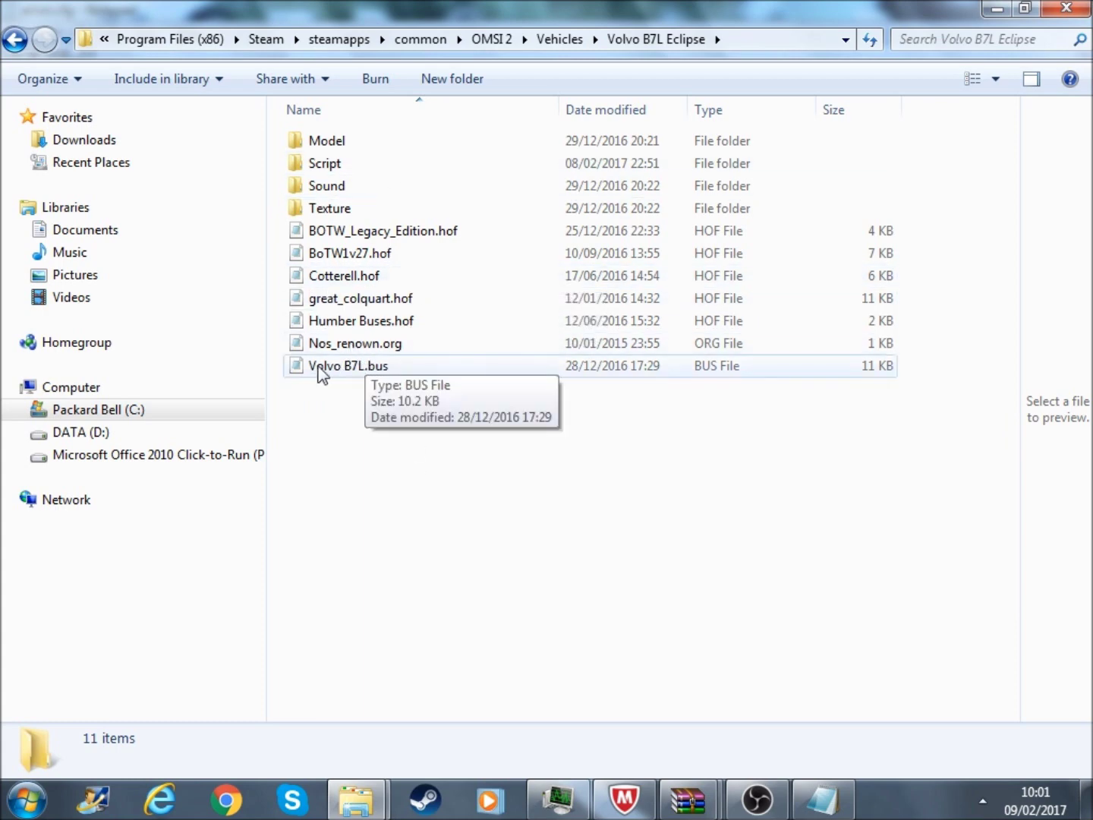
right_click(402, 364)
click(366, 370)
right_click(366, 371)
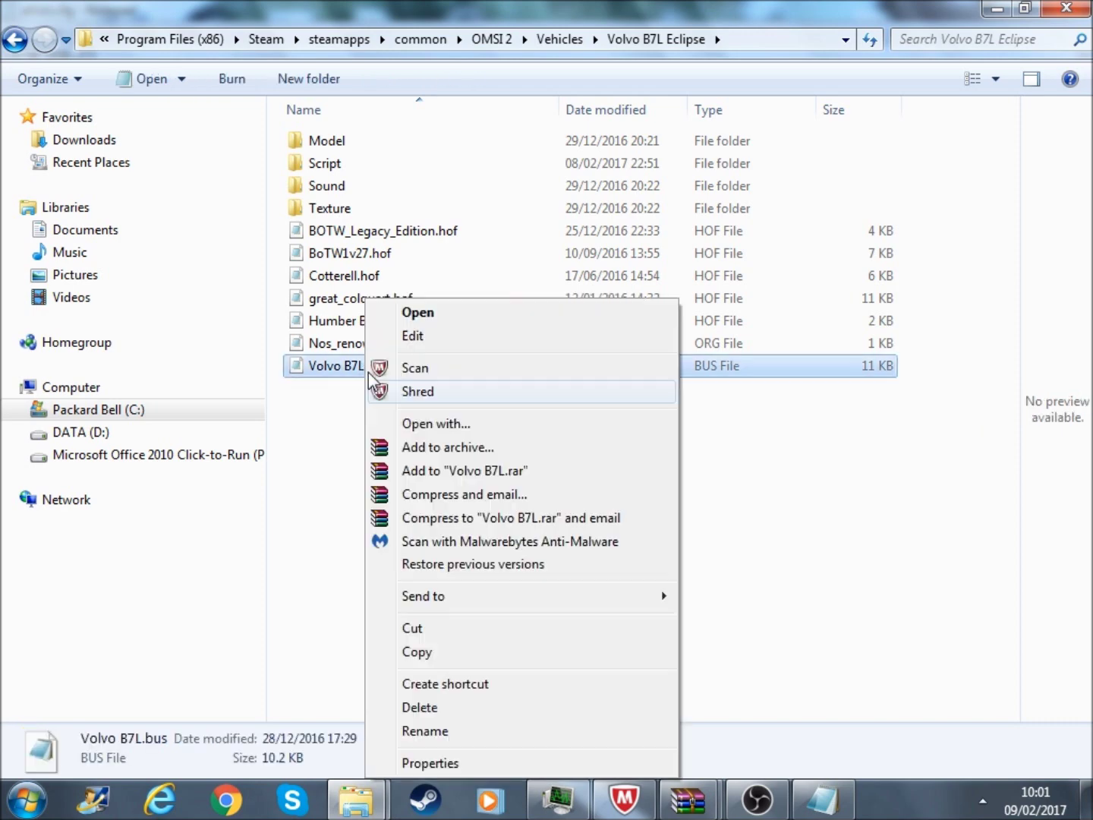
click(419, 732)
key(End)
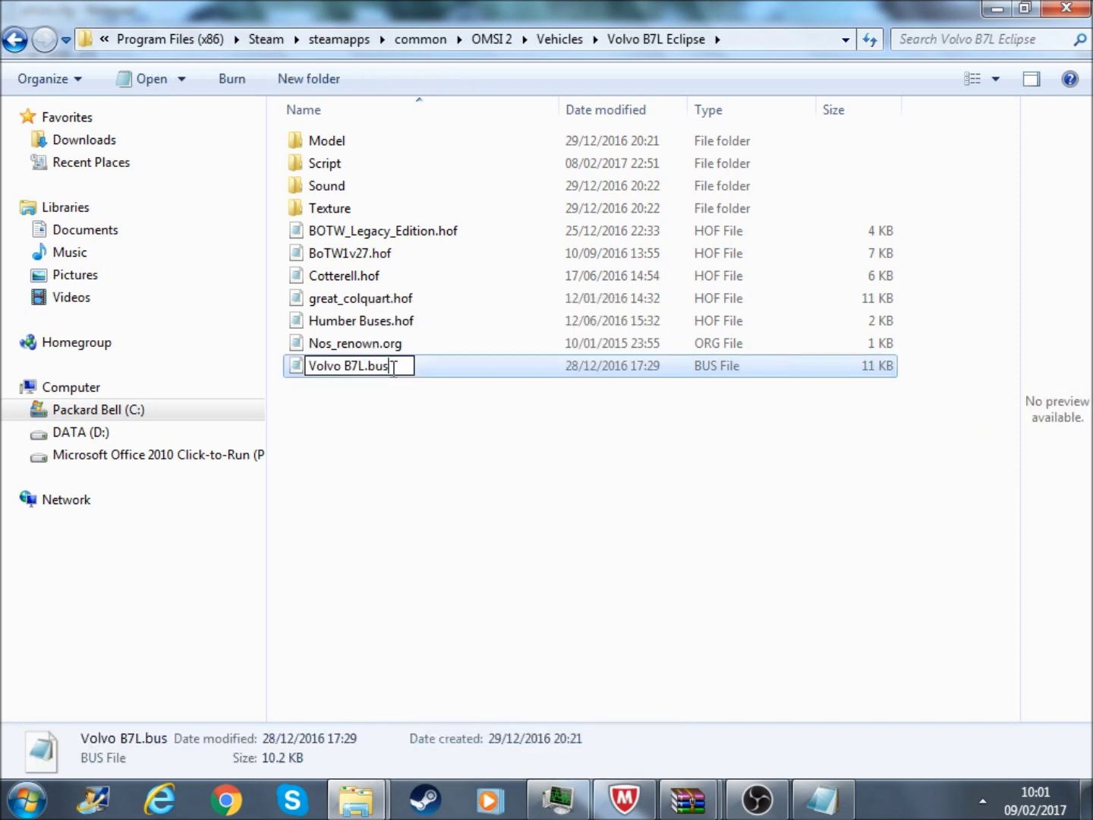
key(ctrl+a)
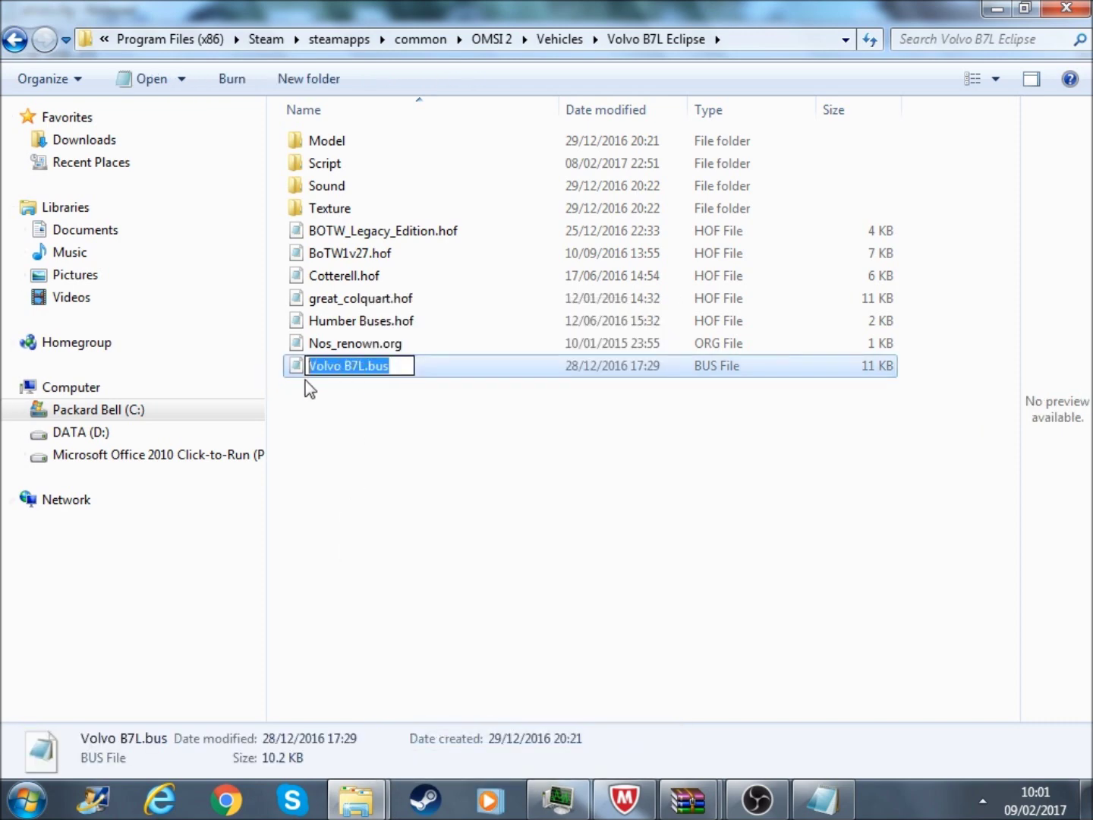
right_click(338, 358)
click(409, 439)
click(823, 799)
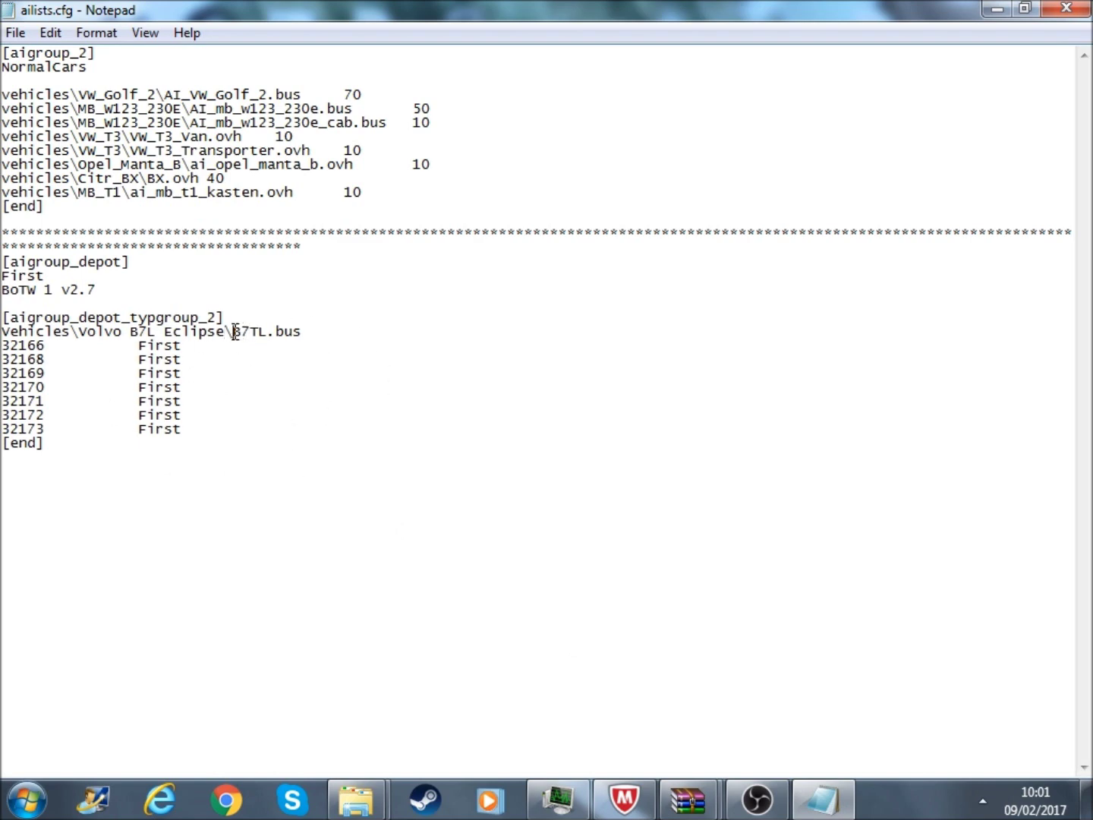
- Paste 'Volvo B7L.bus' over 'B7TL.bus' at the end of the depot path
drag(234, 332, 309, 334)
right_click(281, 327)
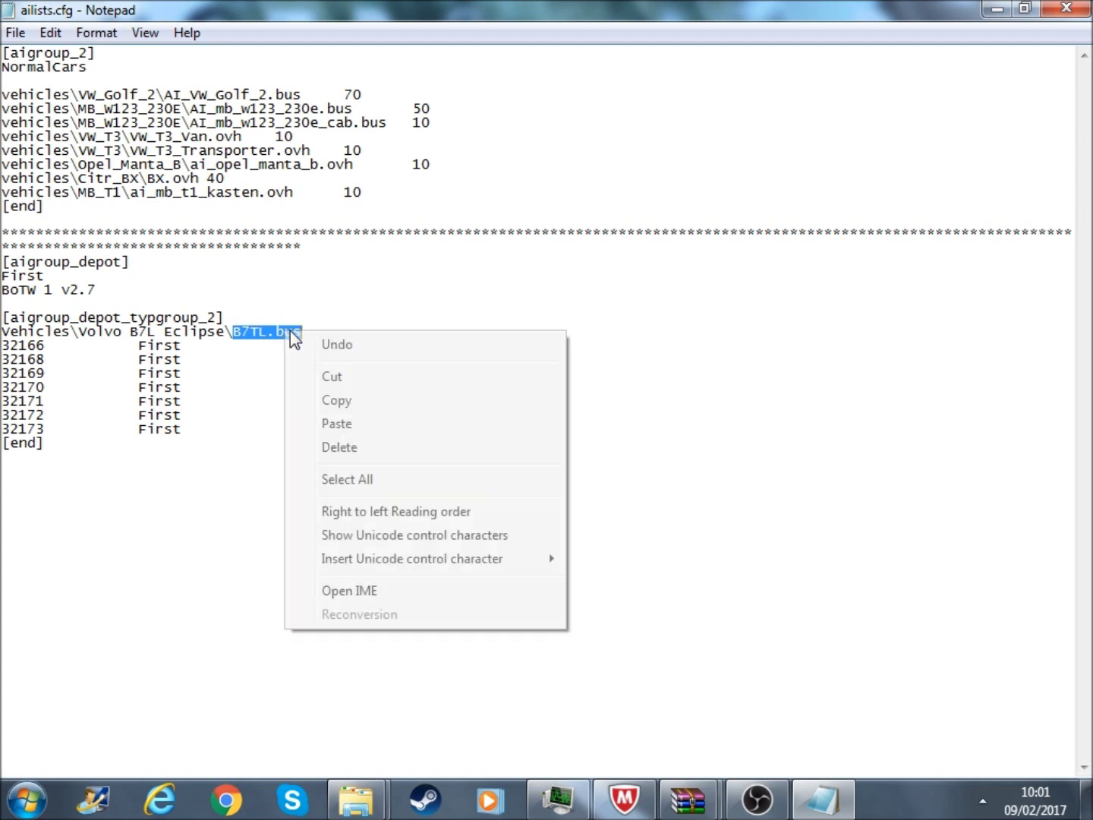
click(350, 423)
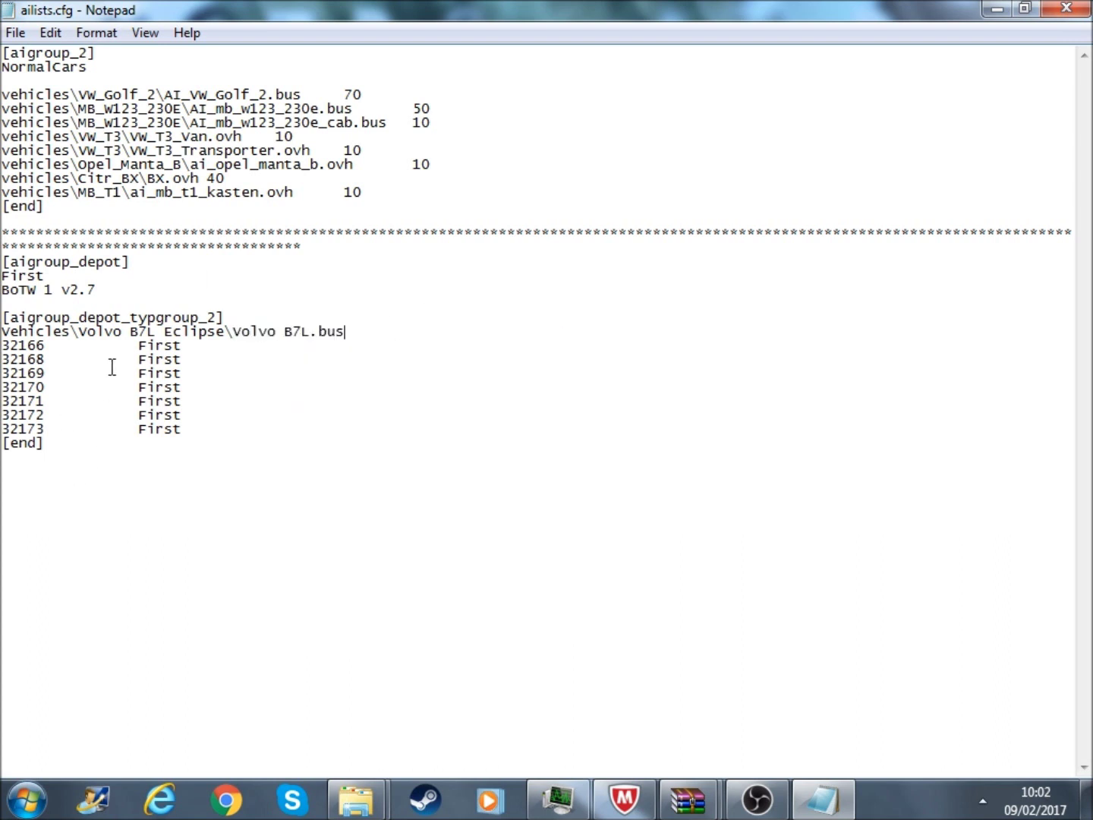
- Open Nos_renown.org from the Volvo B7L Eclipse folder in a maximized Notepad window
mouse_move(357, 780)
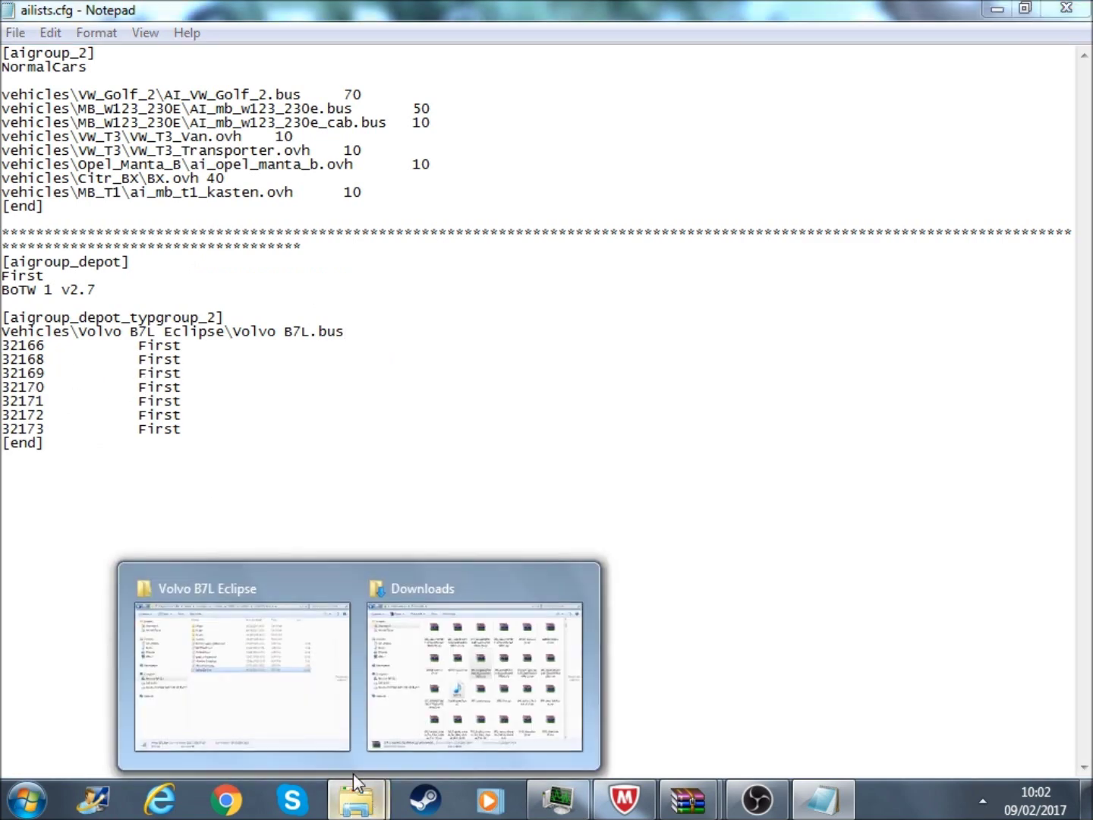
click(288, 694)
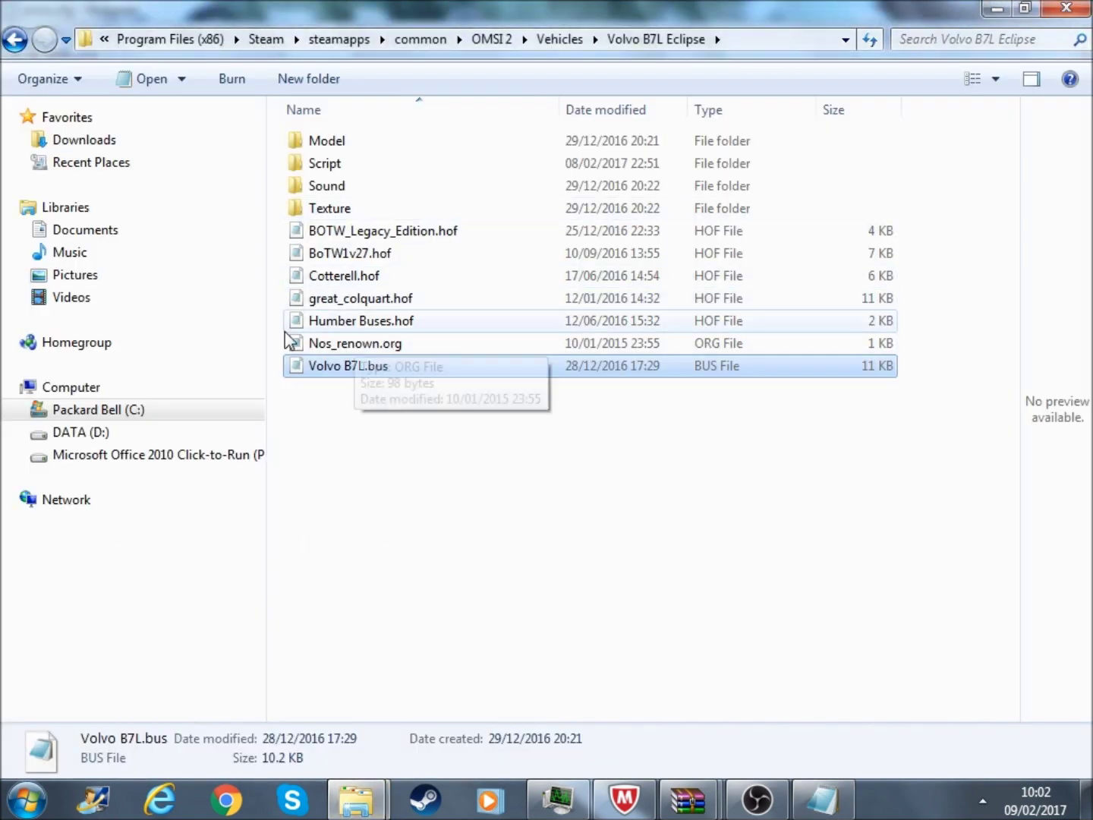
click(327, 344)
double_click(328, 345)
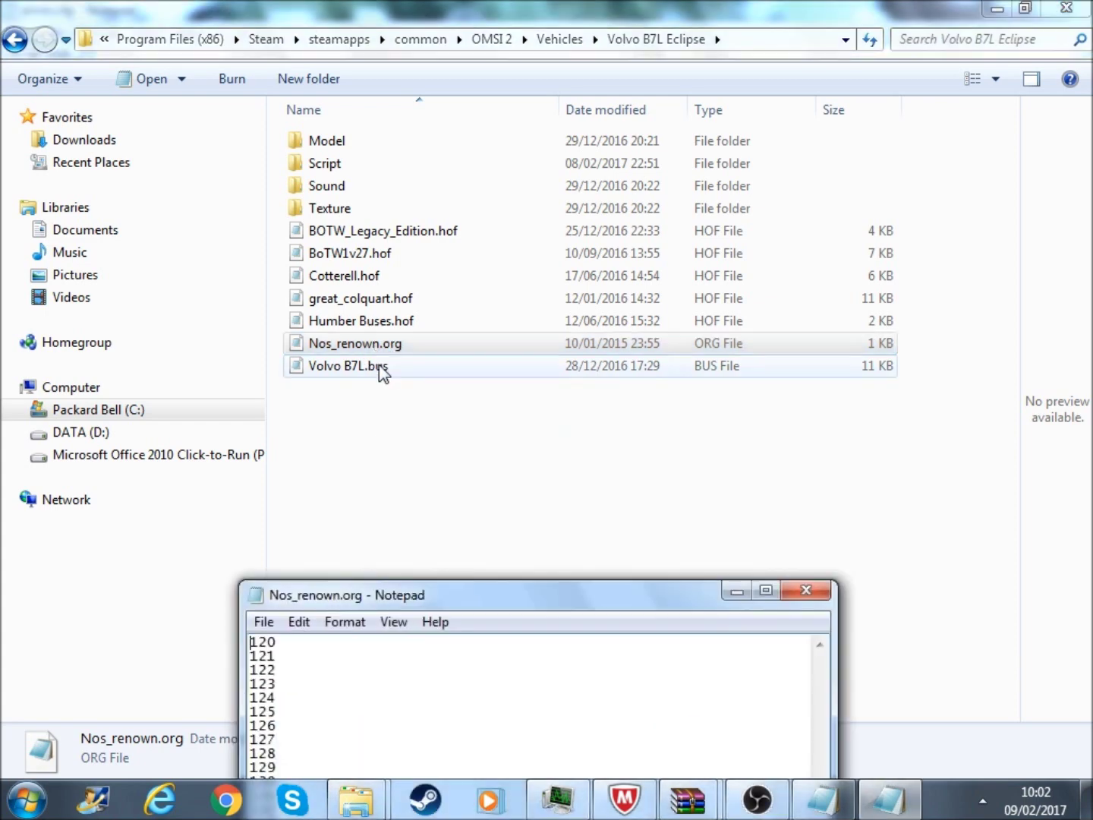
click(766, 590)
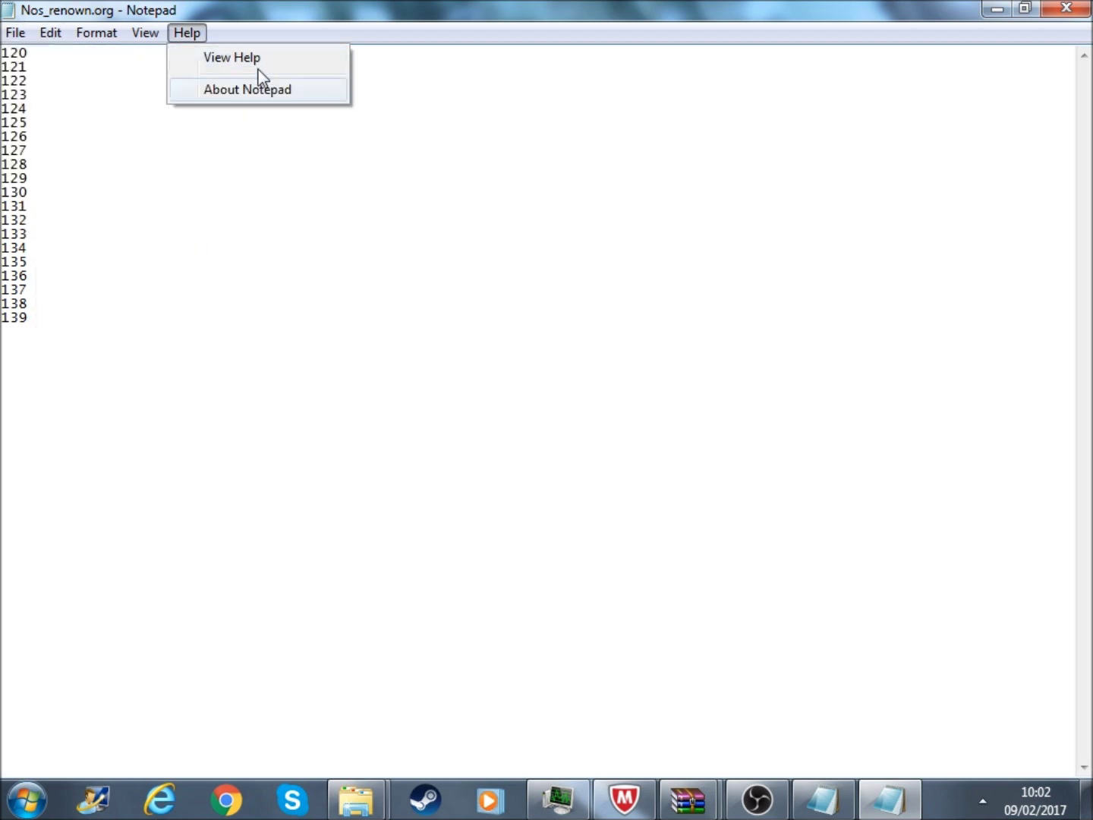
click(14, 67)
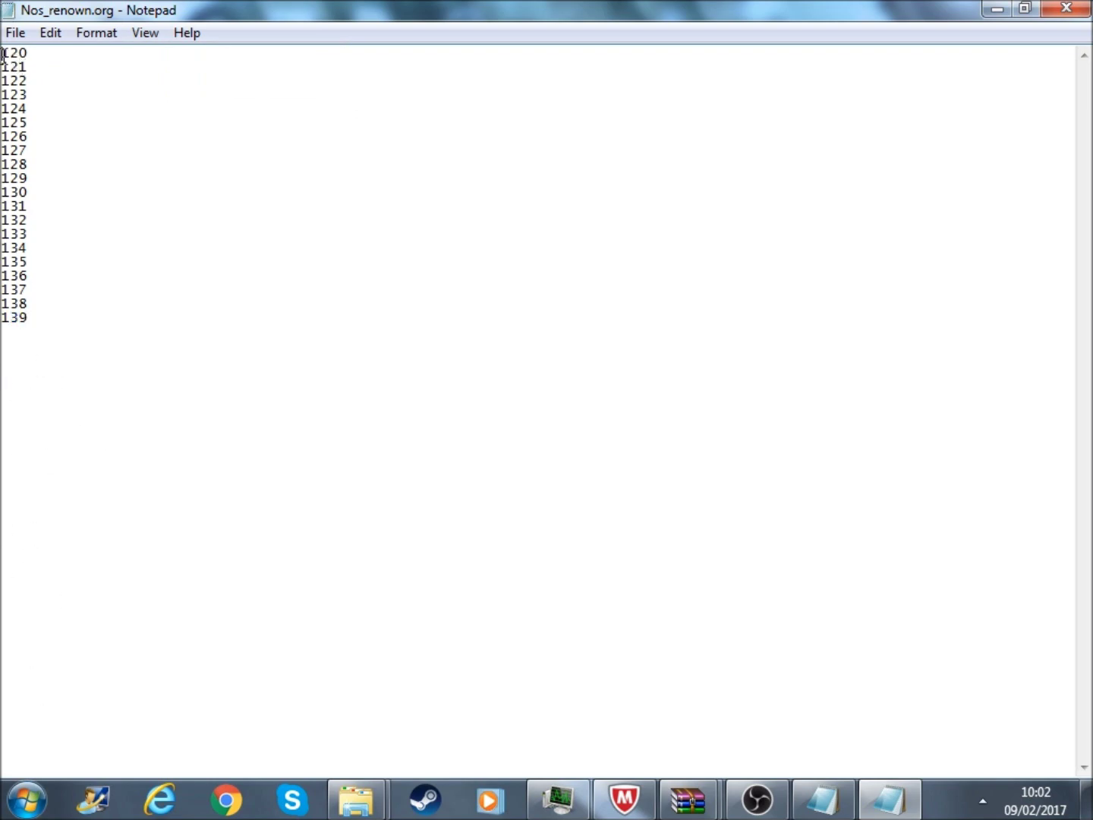
- Copy 120 from Nos_renown.org and paste it over 32166 in ailists.cfg
drag(3, 55, 38, 54)
right_click(30, 54)
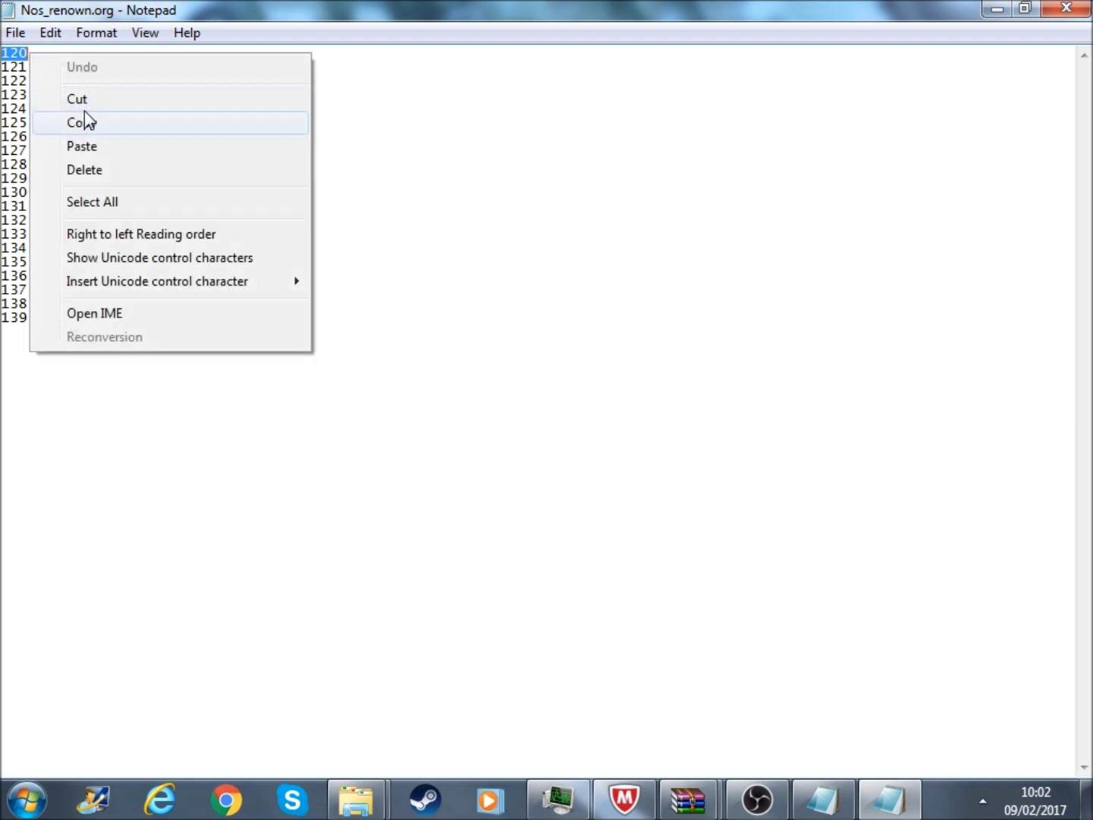
click(94, 122)
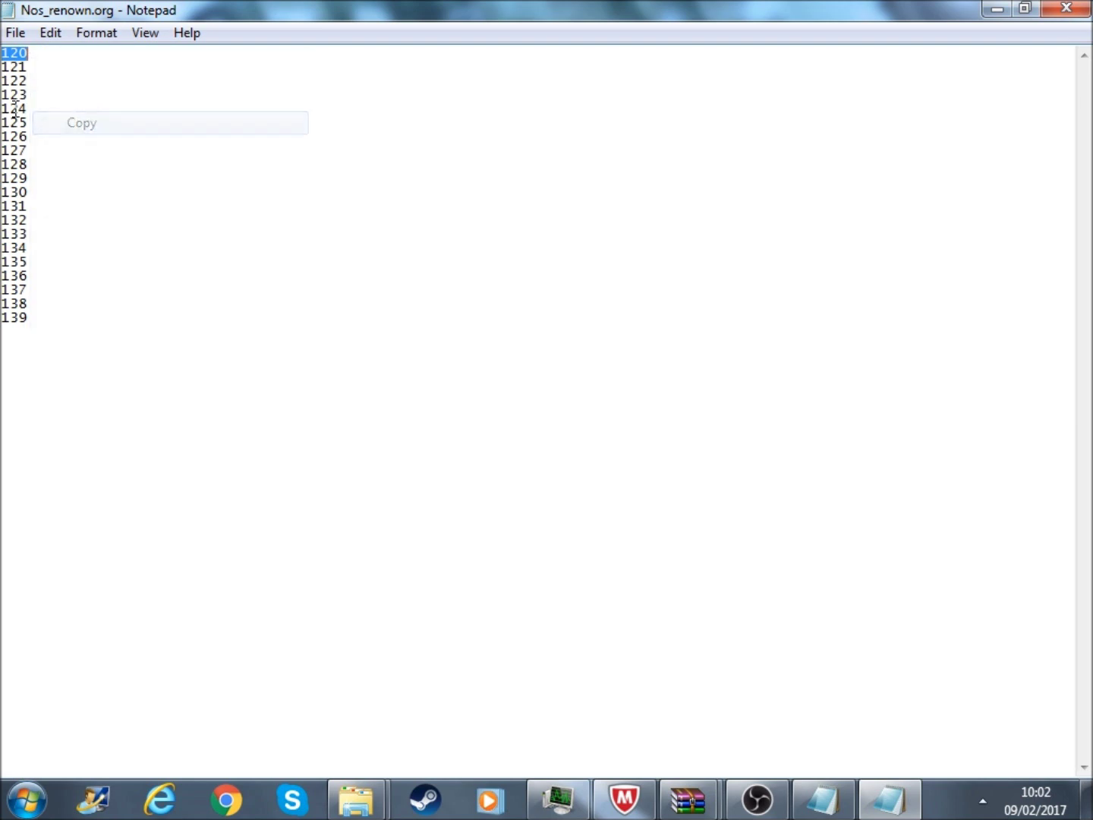
right_click(20, 47)
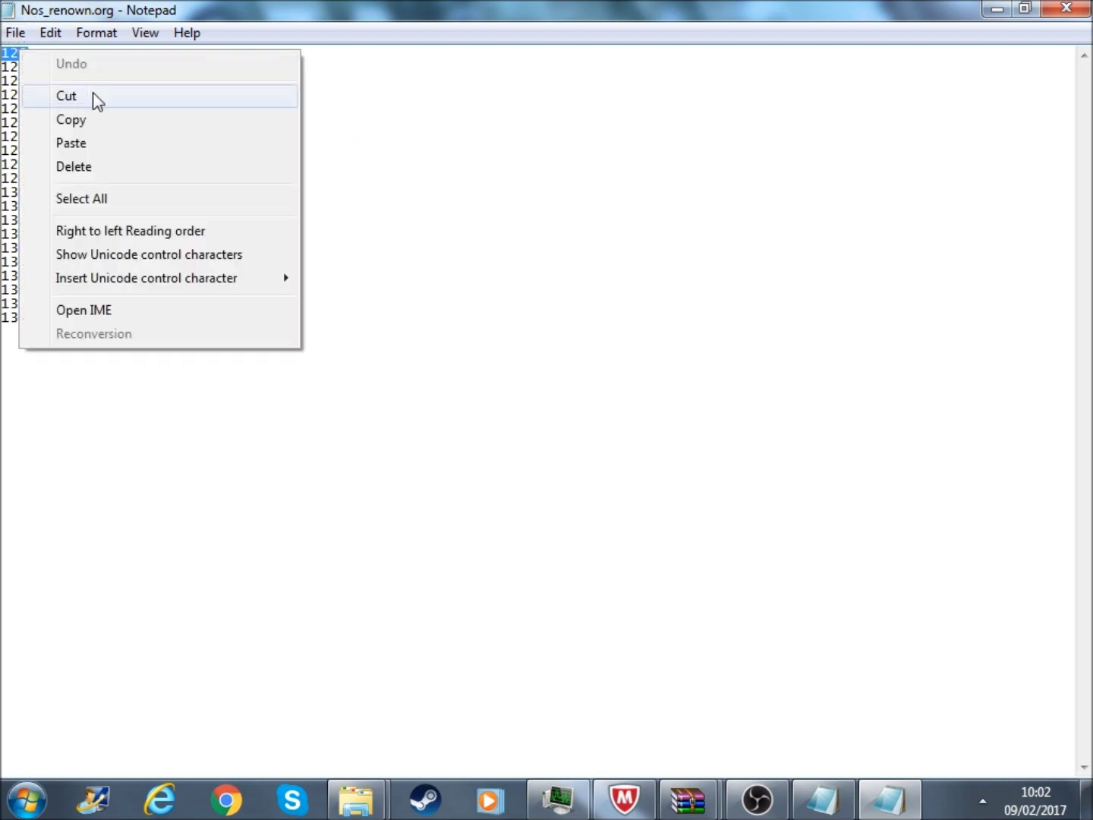
click(82, 119)
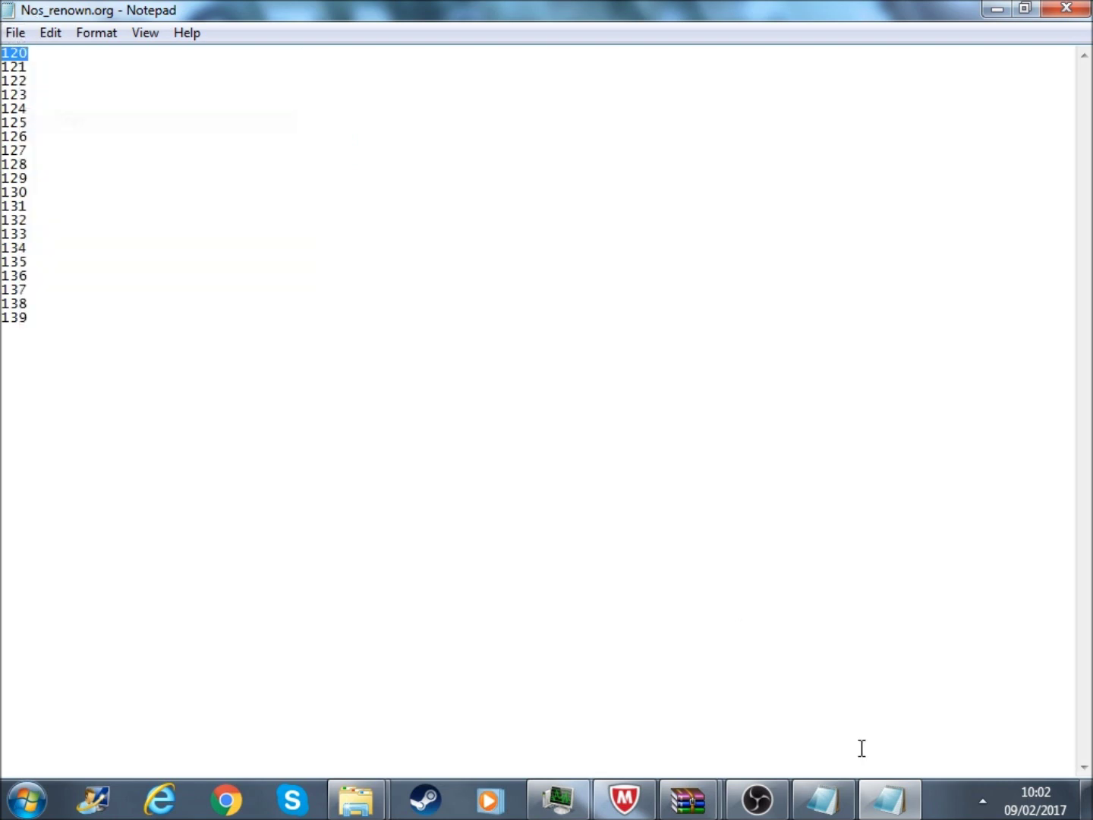
click(823, 799)
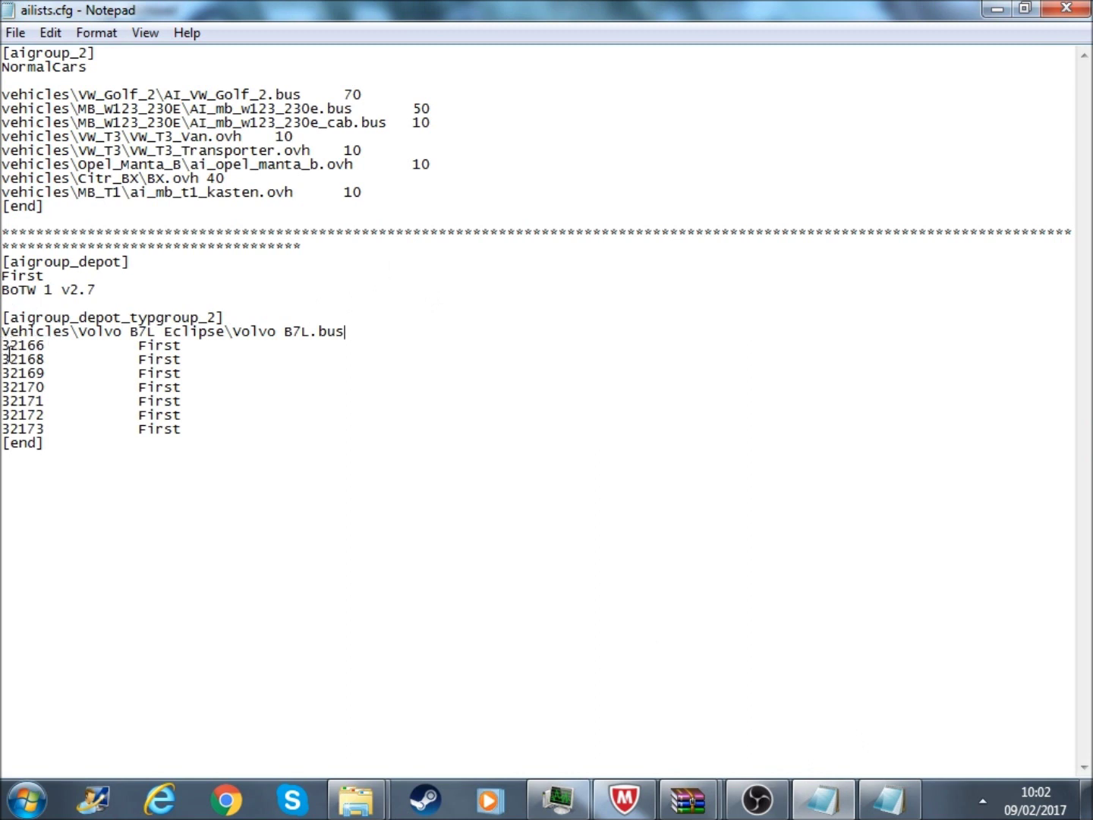
drag(3, 351, 46, 349)
right_click(45, 346)
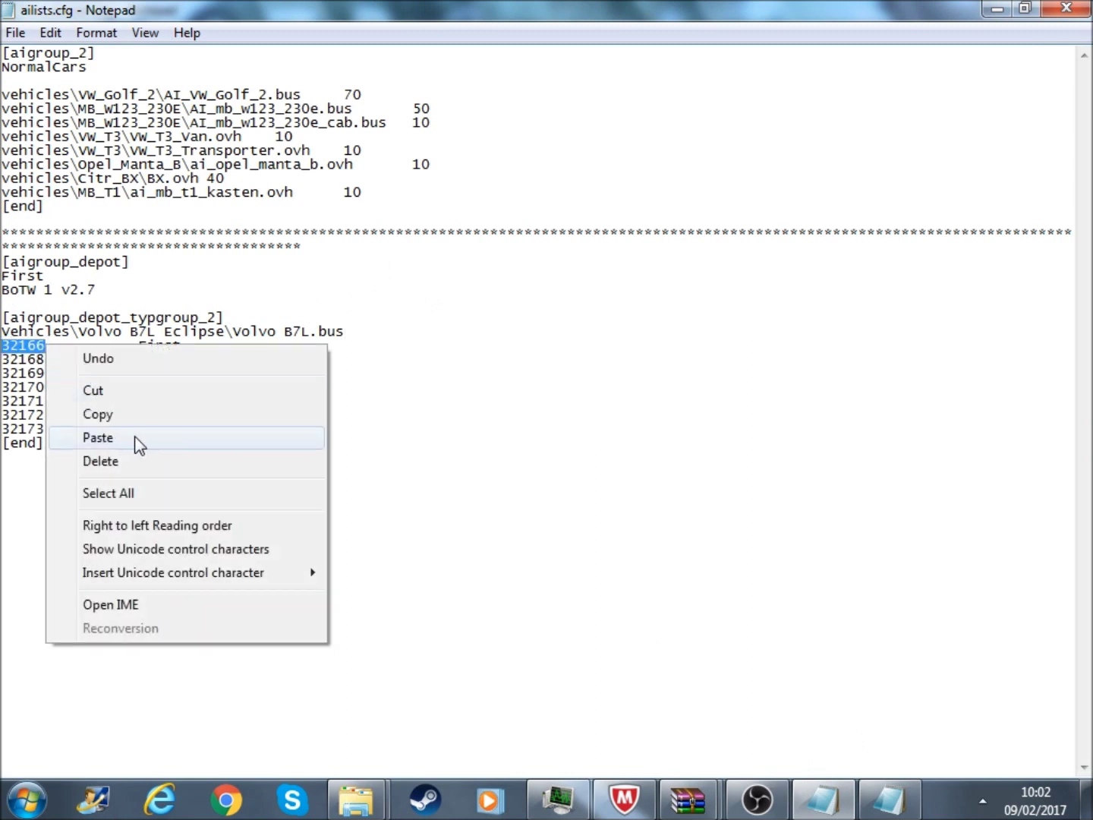
click(136, 444)
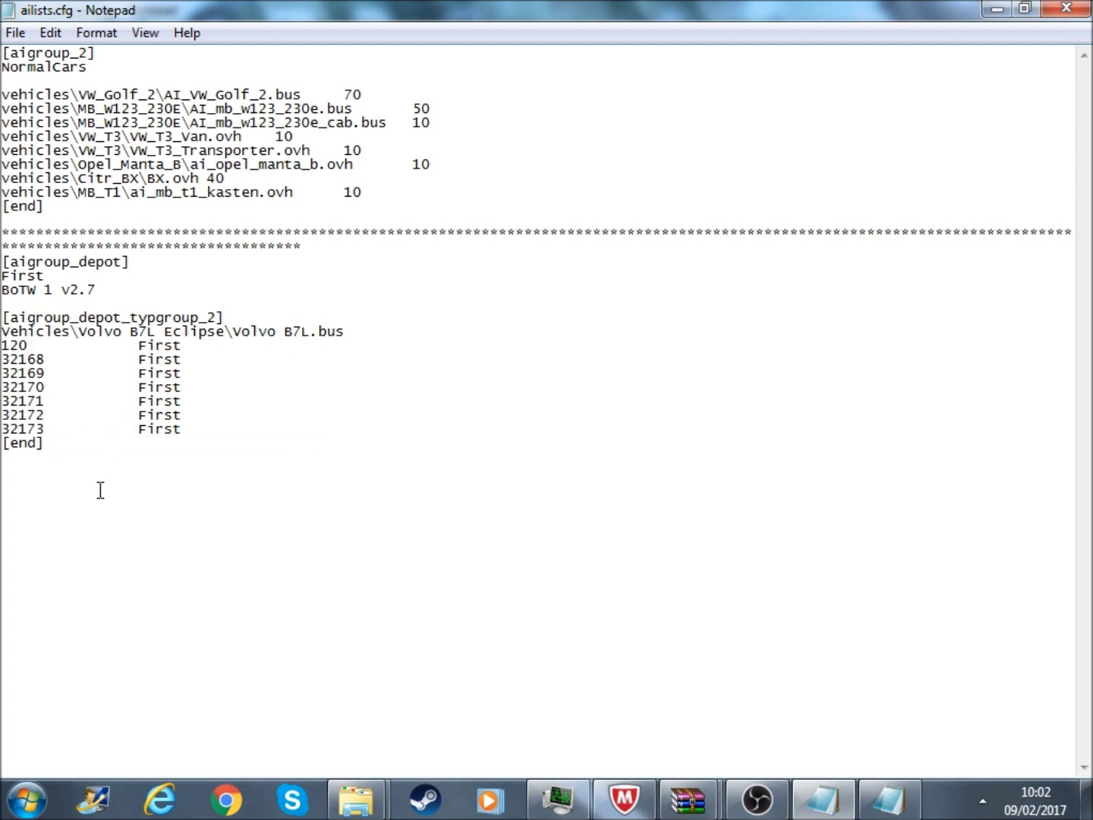
- Replace depot number 32168 with 121 from Nos_renown.org
mouse_move(887, 799)
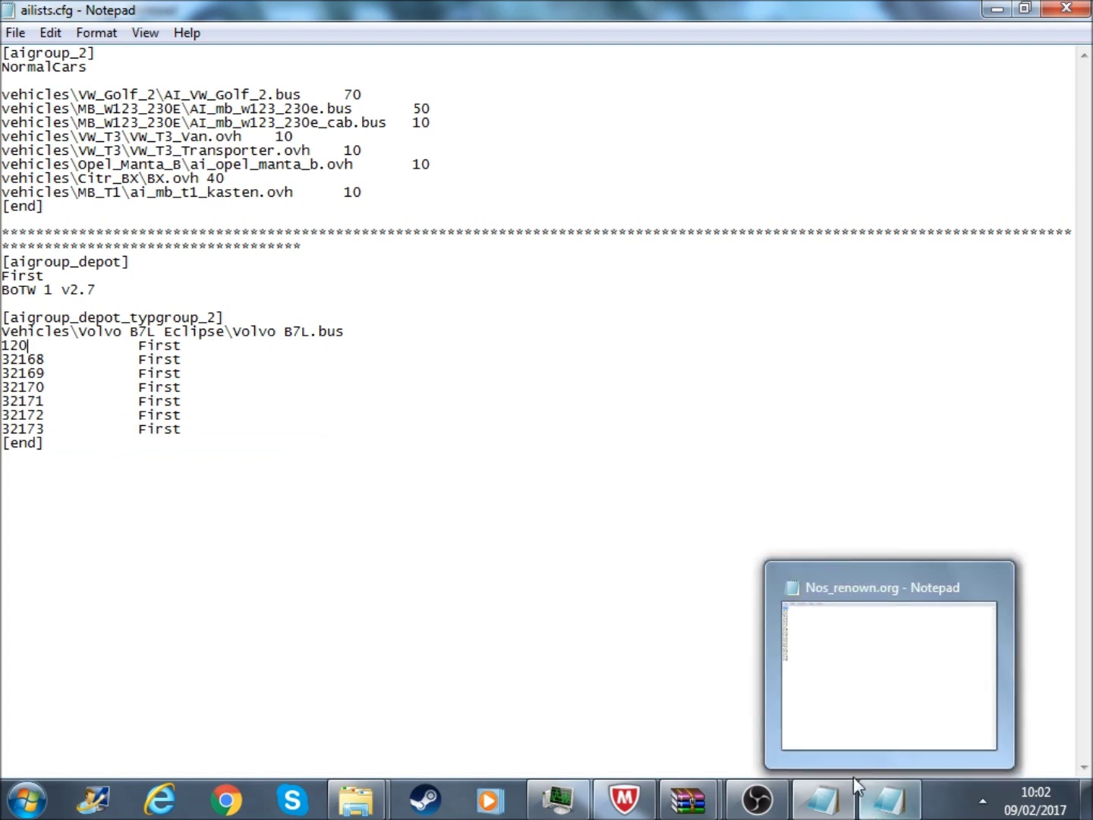
click(820, 653)
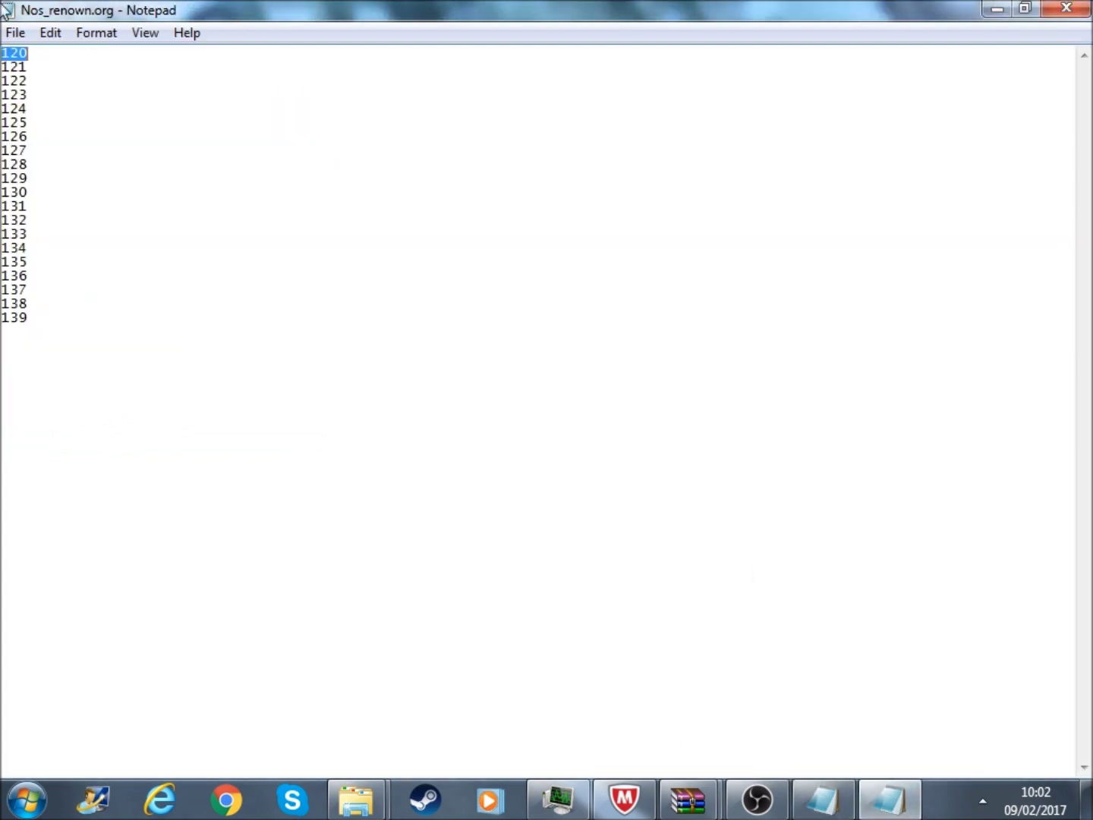
drag(3, 66, 36, 66)
right_click(36, 66)
click(119, 135)
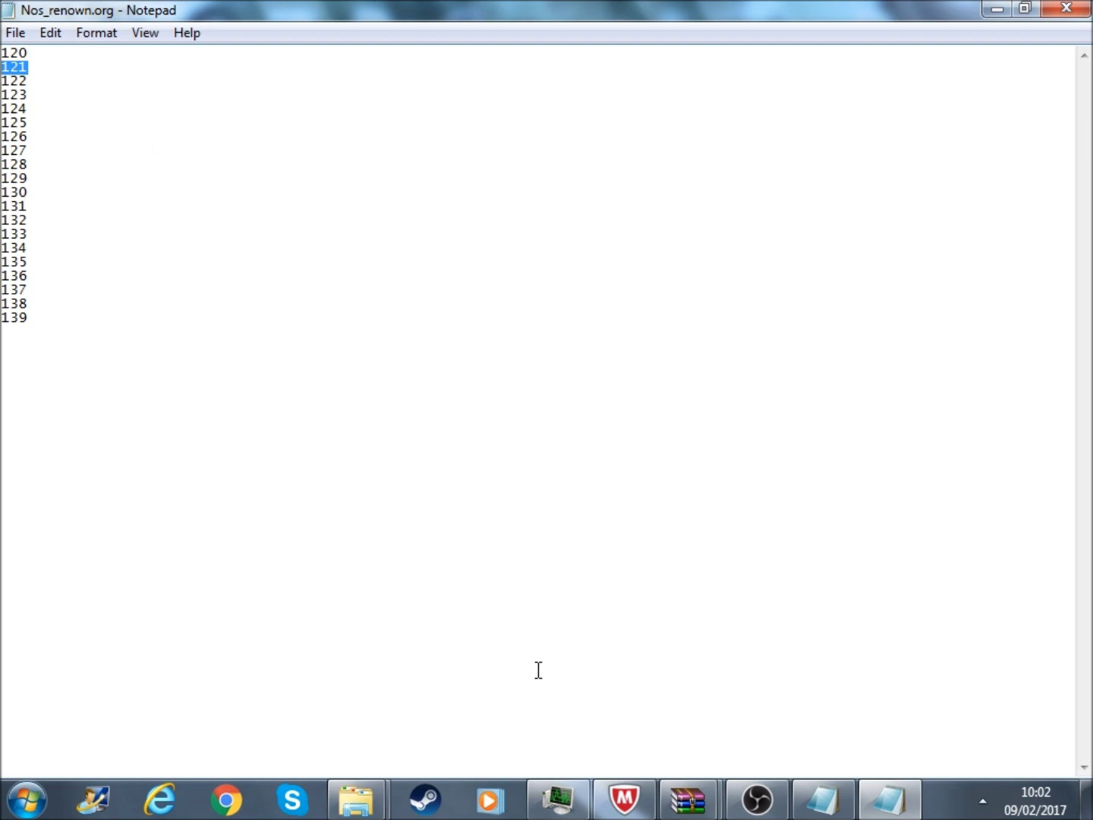
click(827, 812)
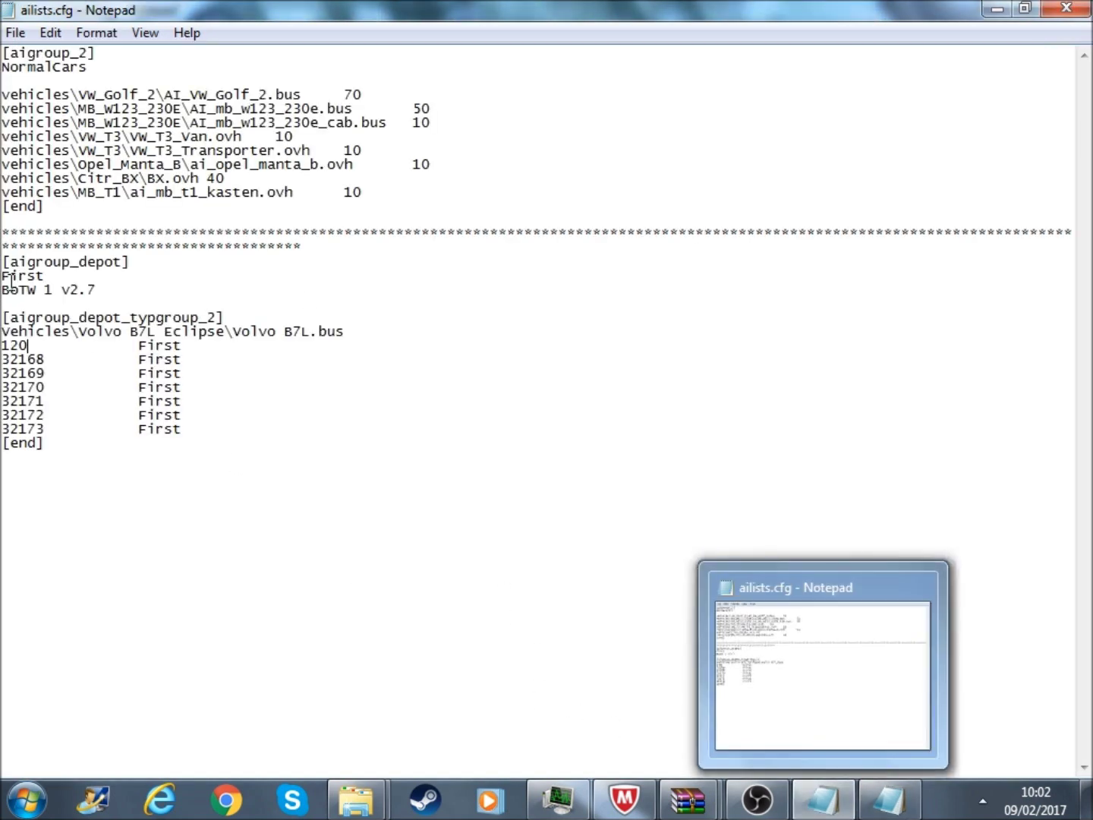
drag(46, 359, 3, 362)
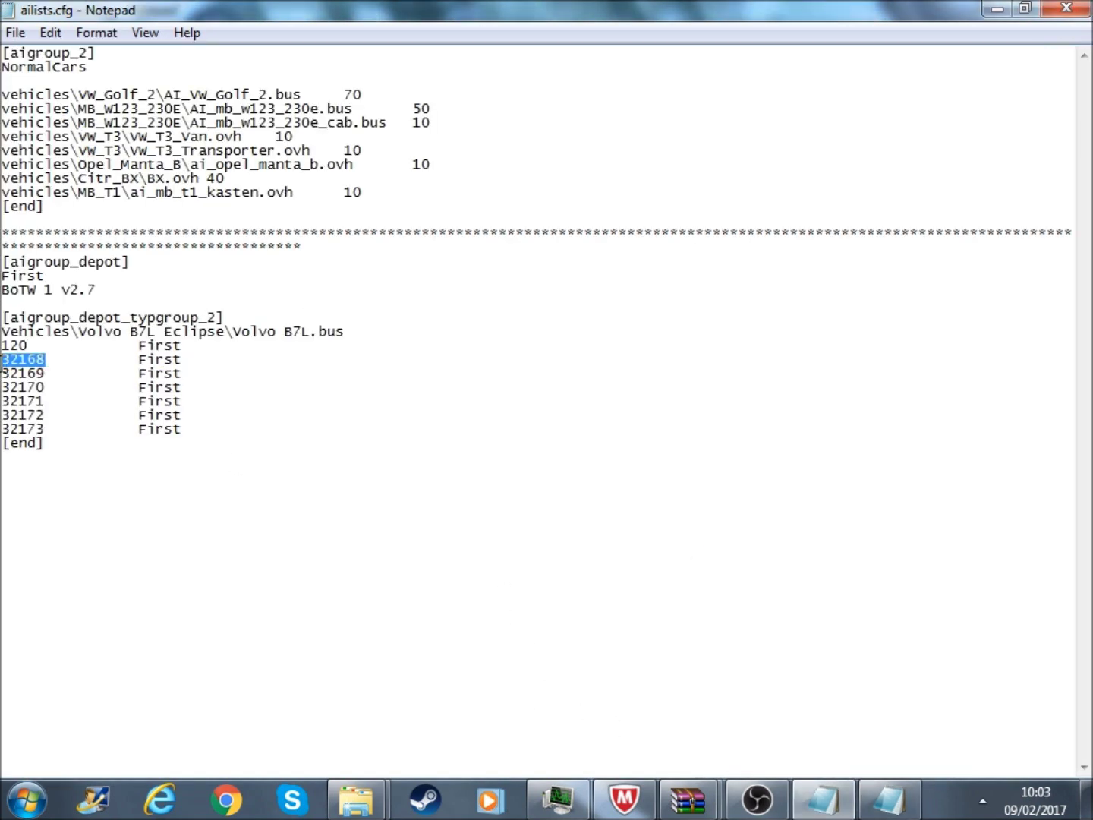
right_click(4, 360)
click(104, 454)
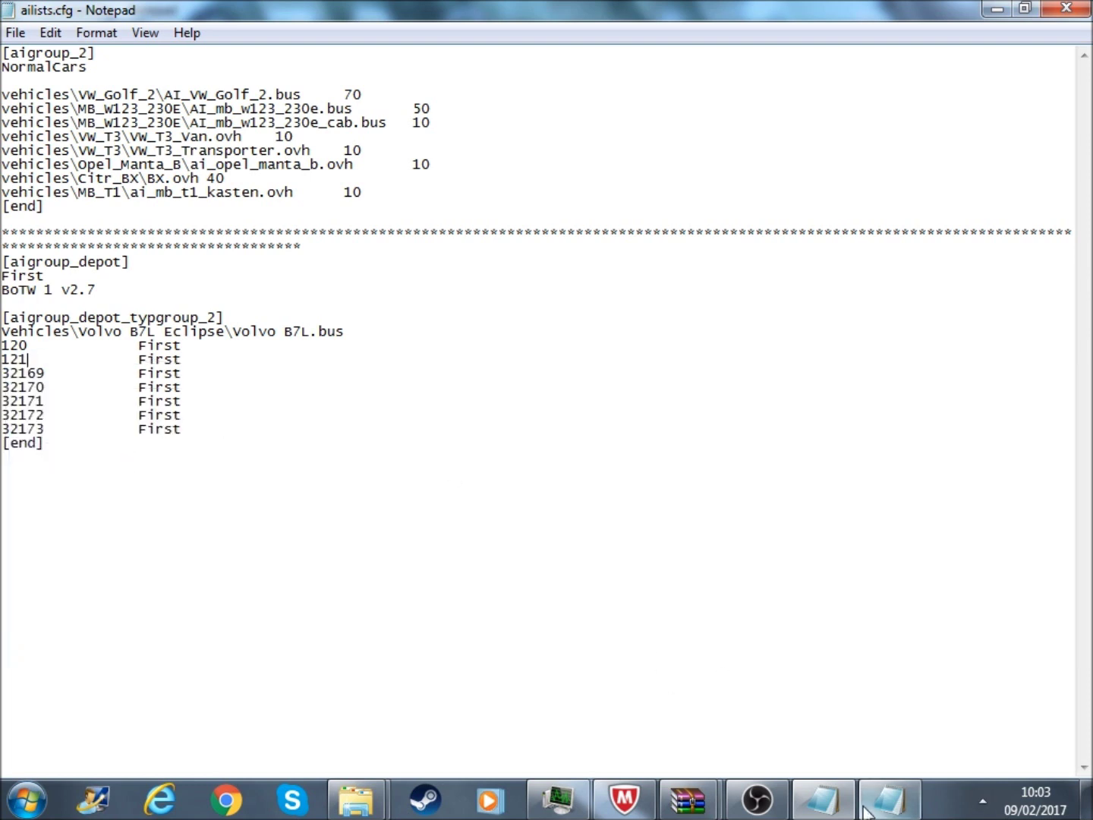
- Replace depot number 32169 with 122 from Nos_renown.org
click(888, 798)
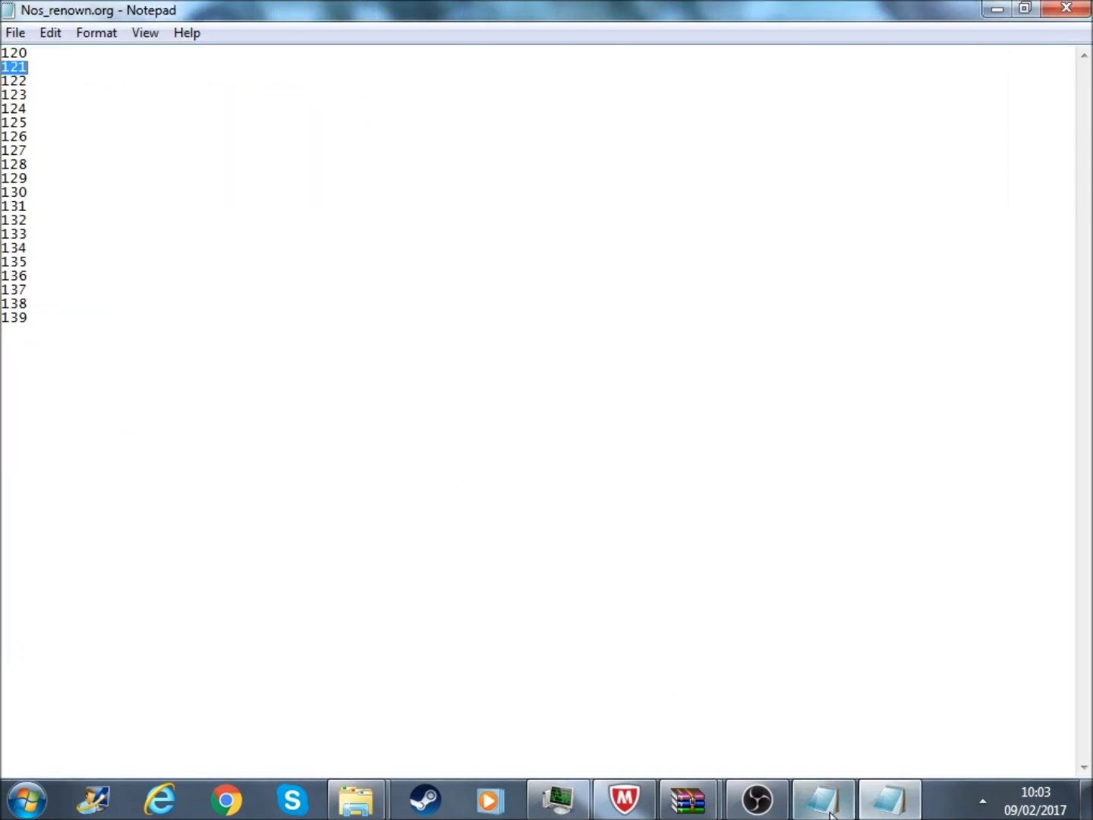
double_click(26, 80)
right_click(13, 85)
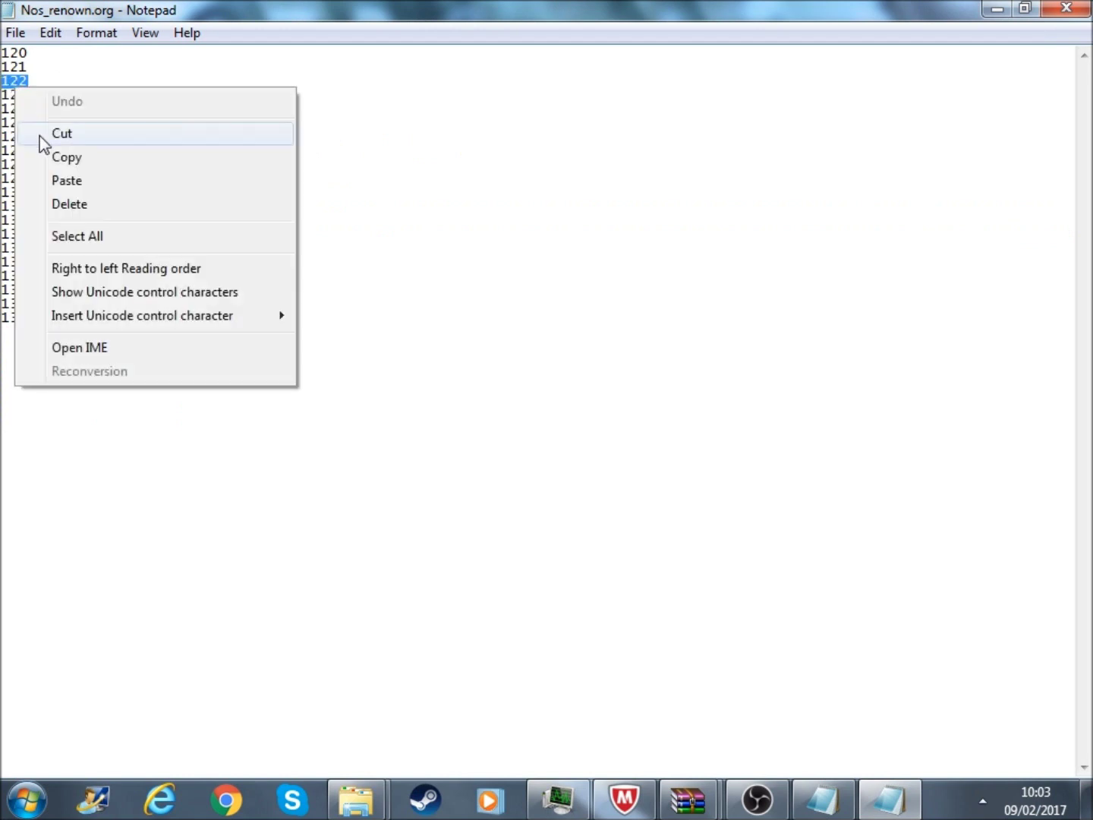
click(85, 158)
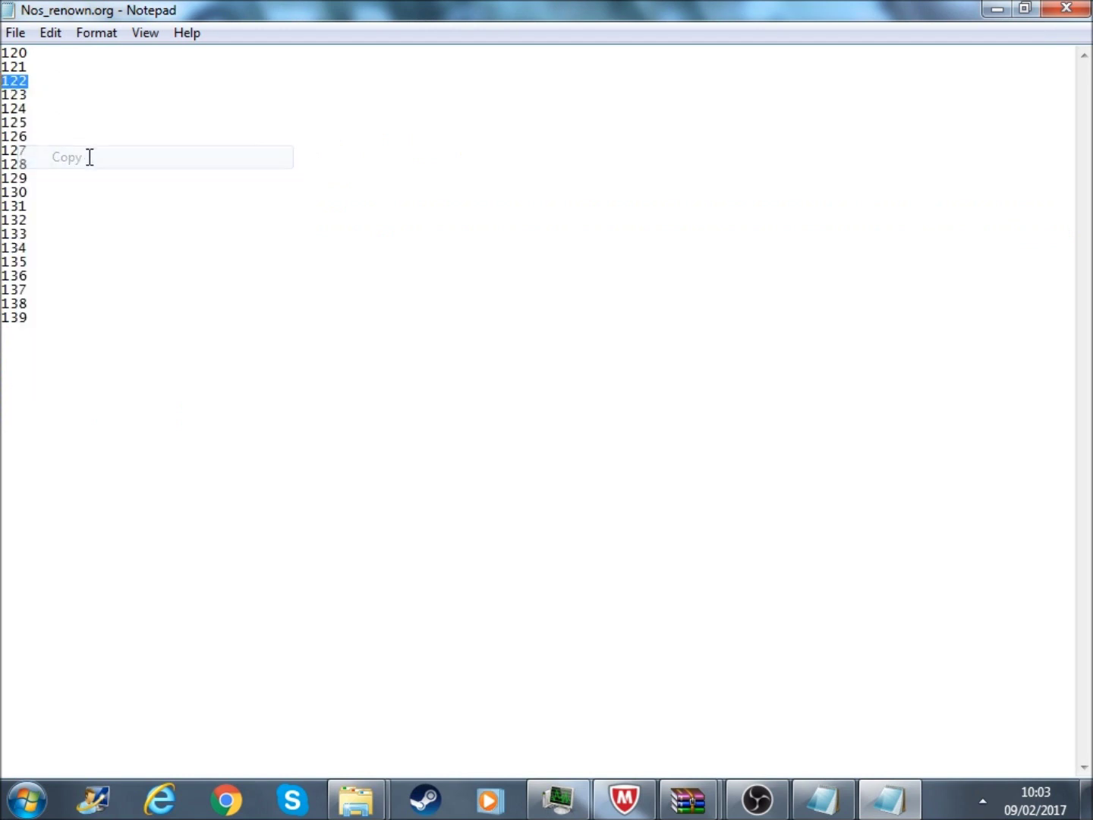
click(832, 809)
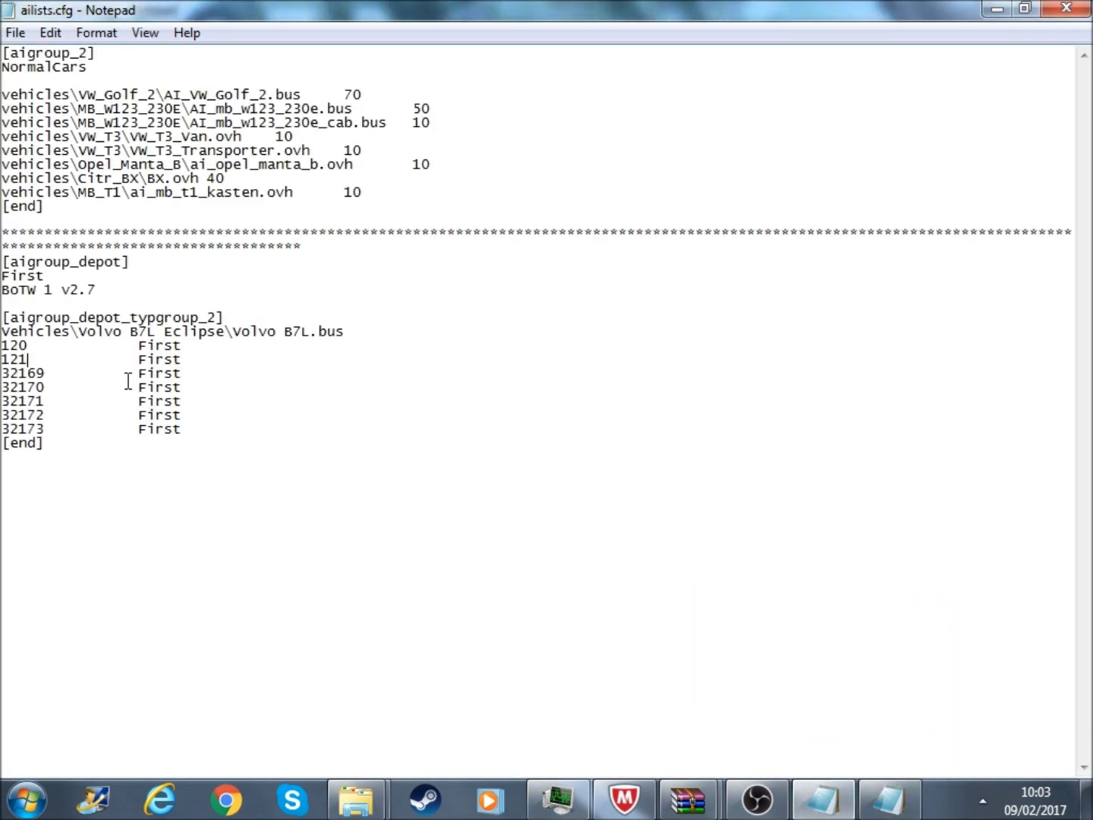
drag(82, 378, 4, 372)
click(66, 375)
click(47, 372)
right_click(25, 370)
click(94, 463)
- Replace depot number 32170 with 123 from Nos_renown.org
click(888, 798)
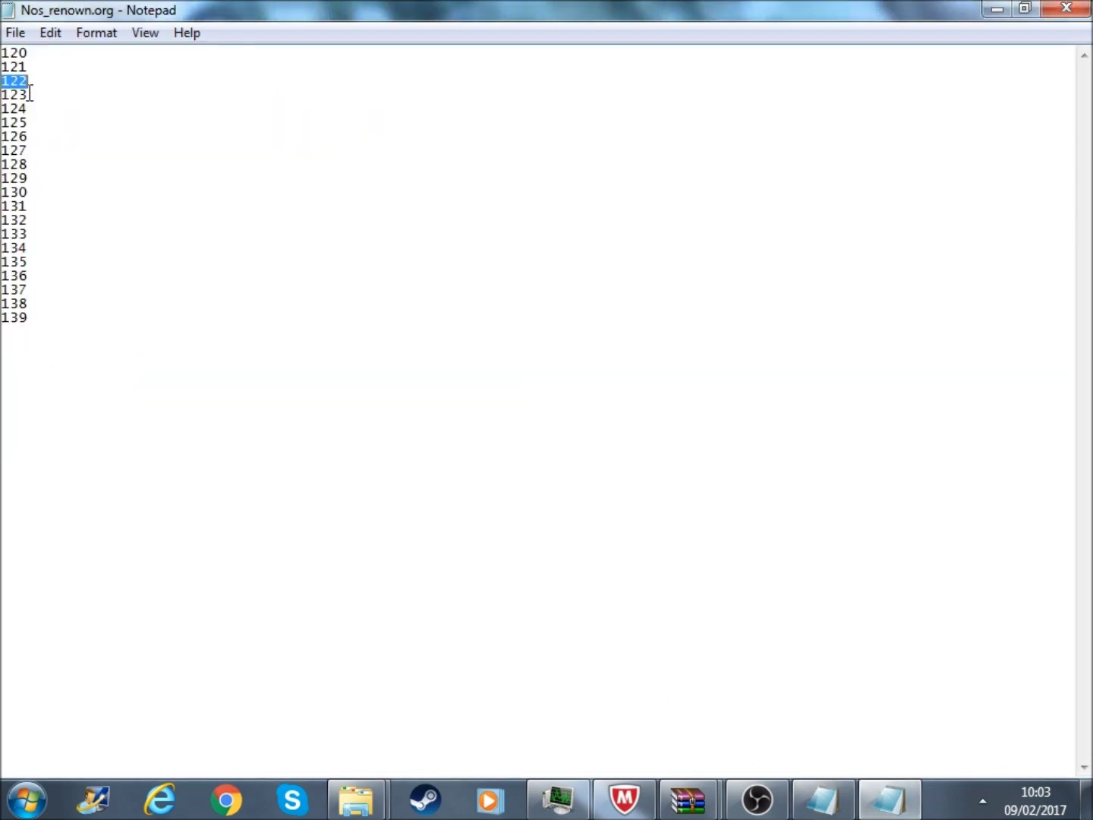
key(Down)
key(shift+Home)
right_click(4, 102)
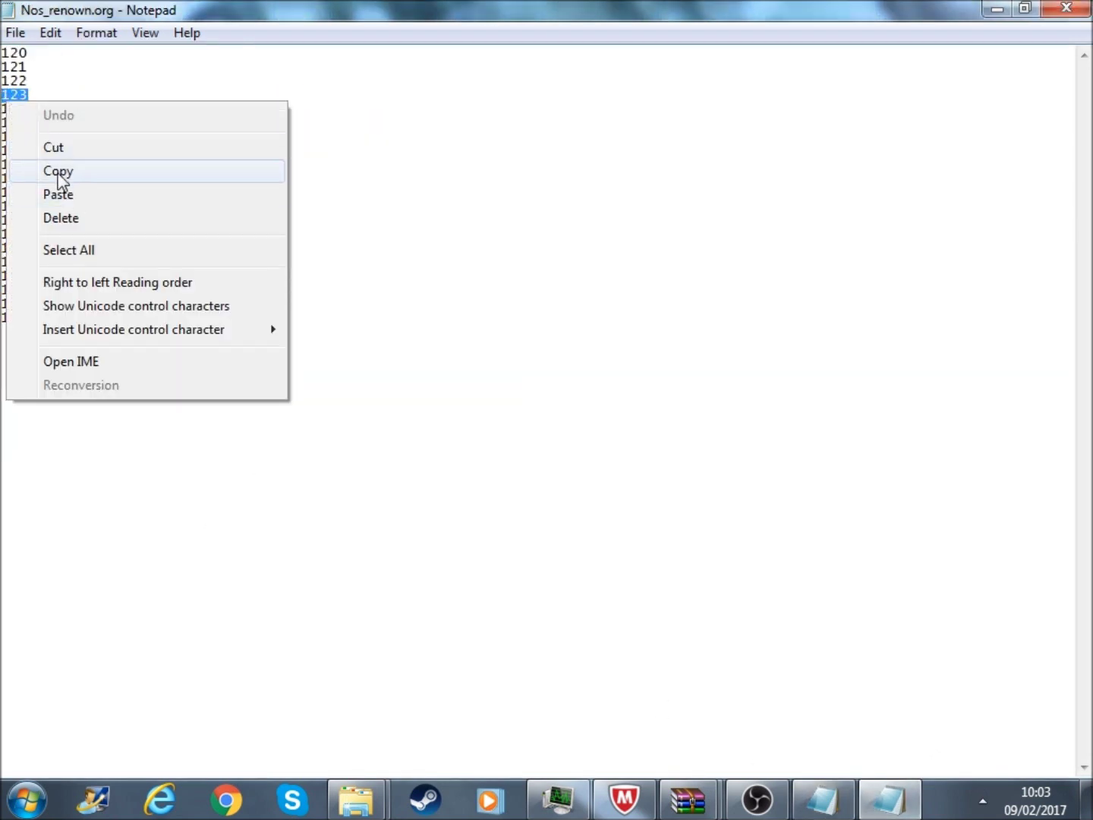
click(59, 176)
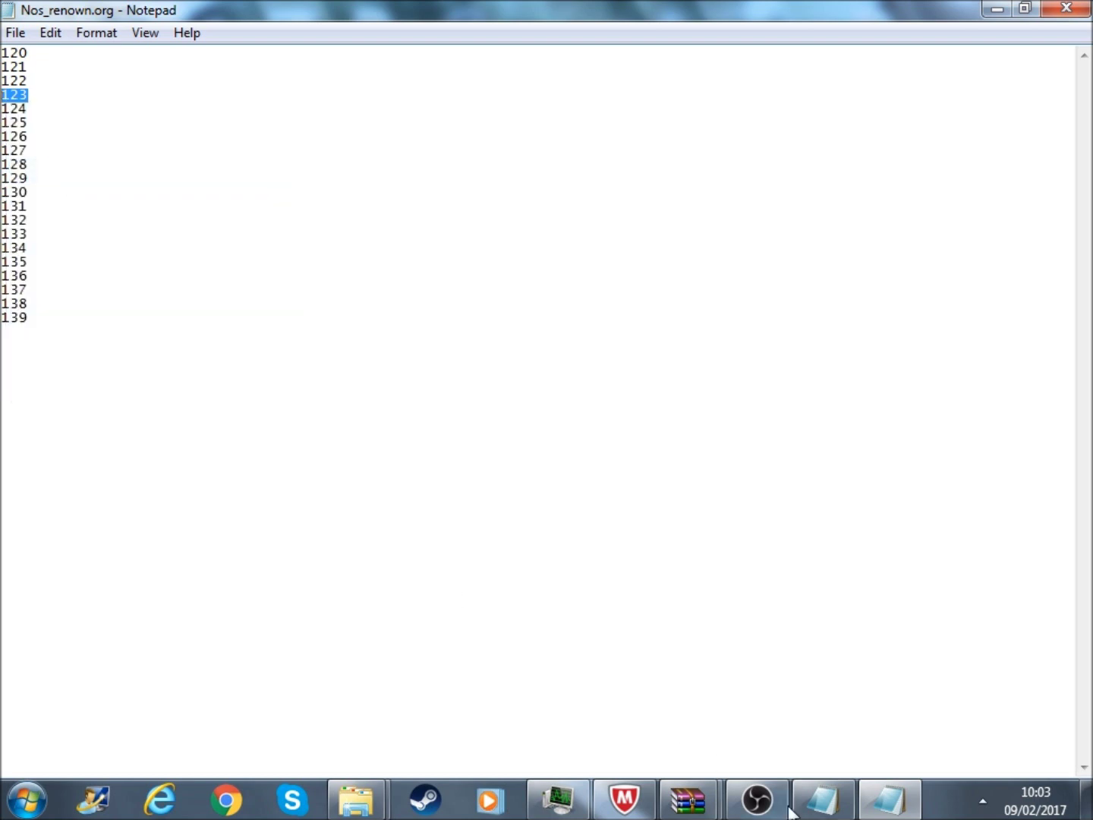
click(824, 804)
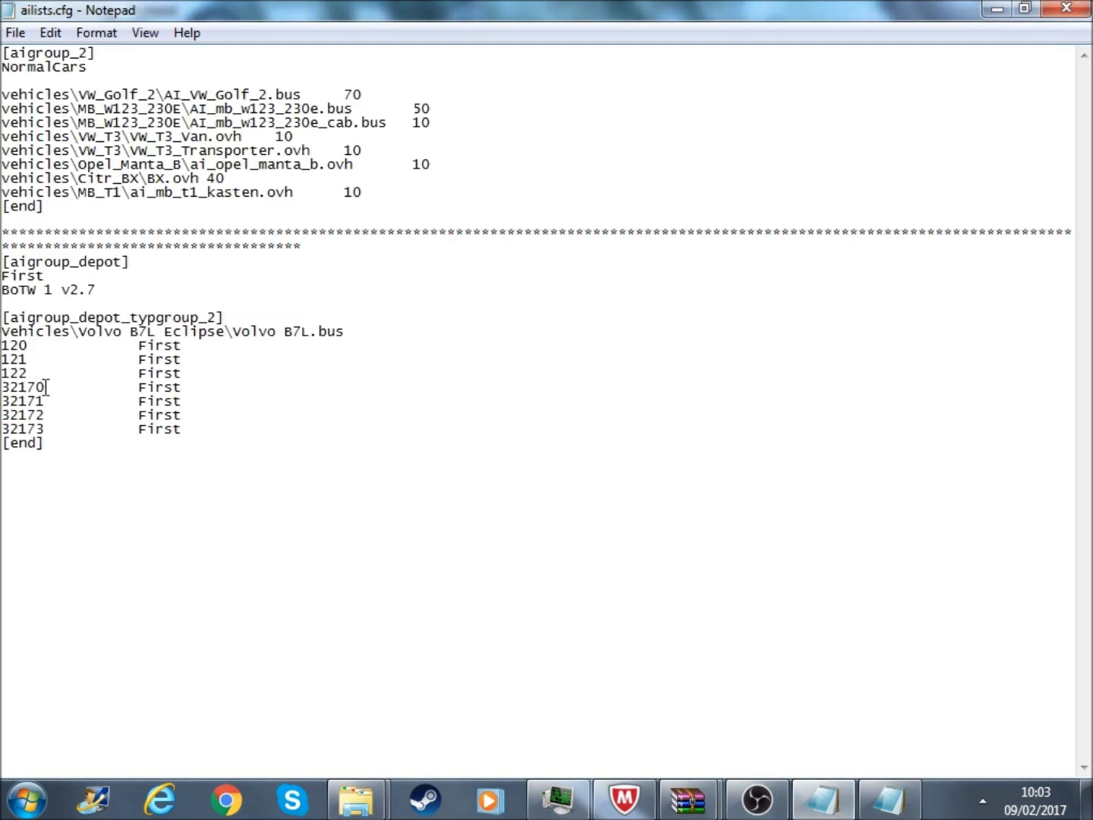
drag(52, 388, 2, 387)
right_click(6, 380)
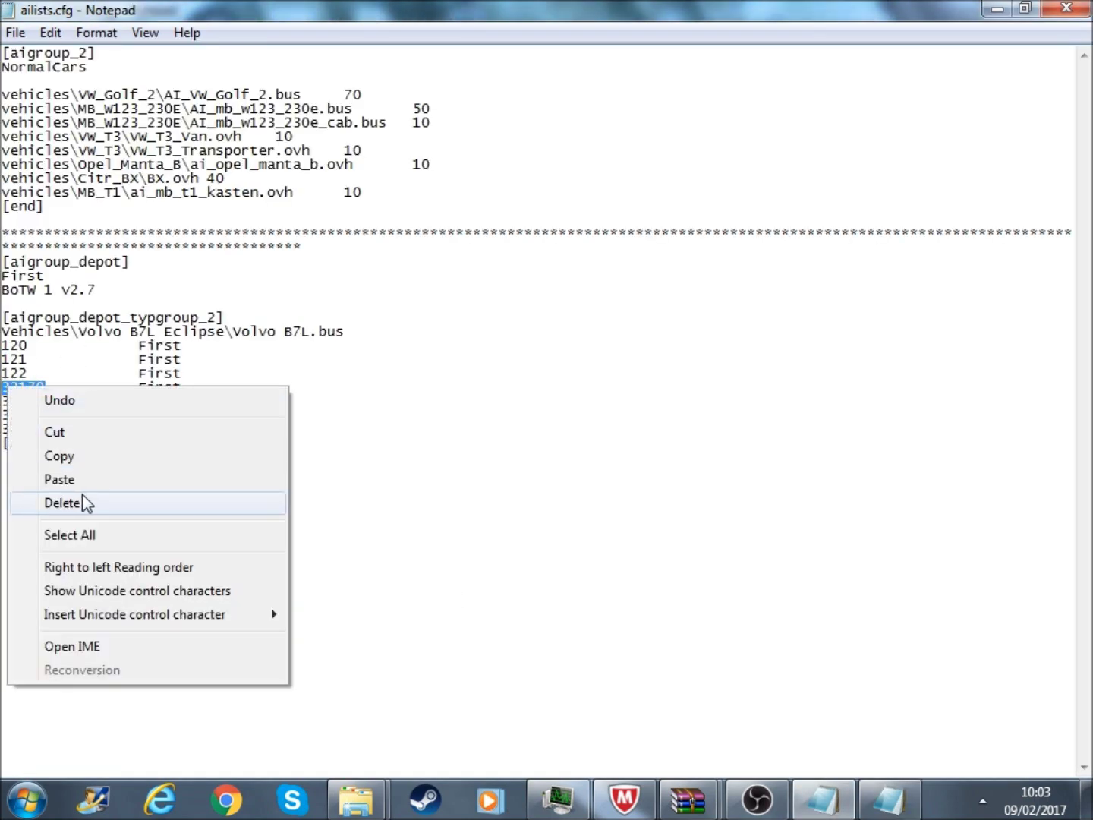
click(61, 480)
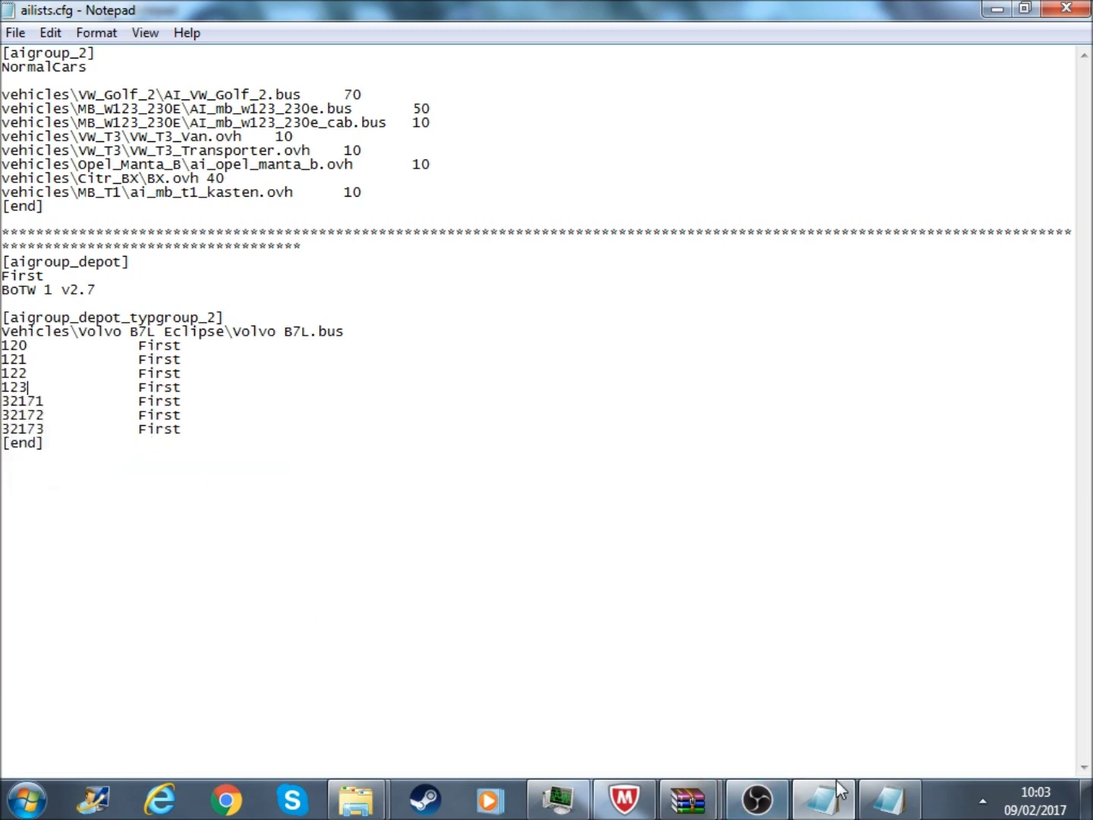
- Replace depot number 32171 with 124 from Nos_renown.org
click(888, 798)
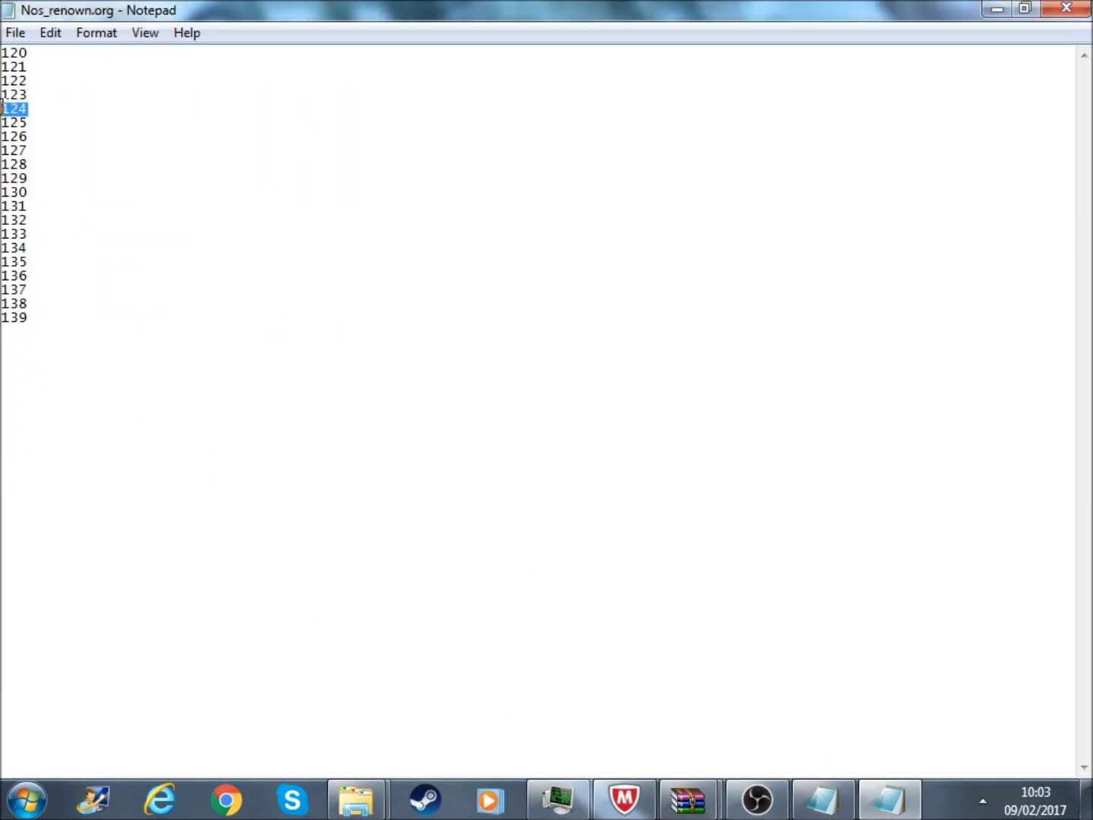
double_click(14, 111)
right_click(11, 115)
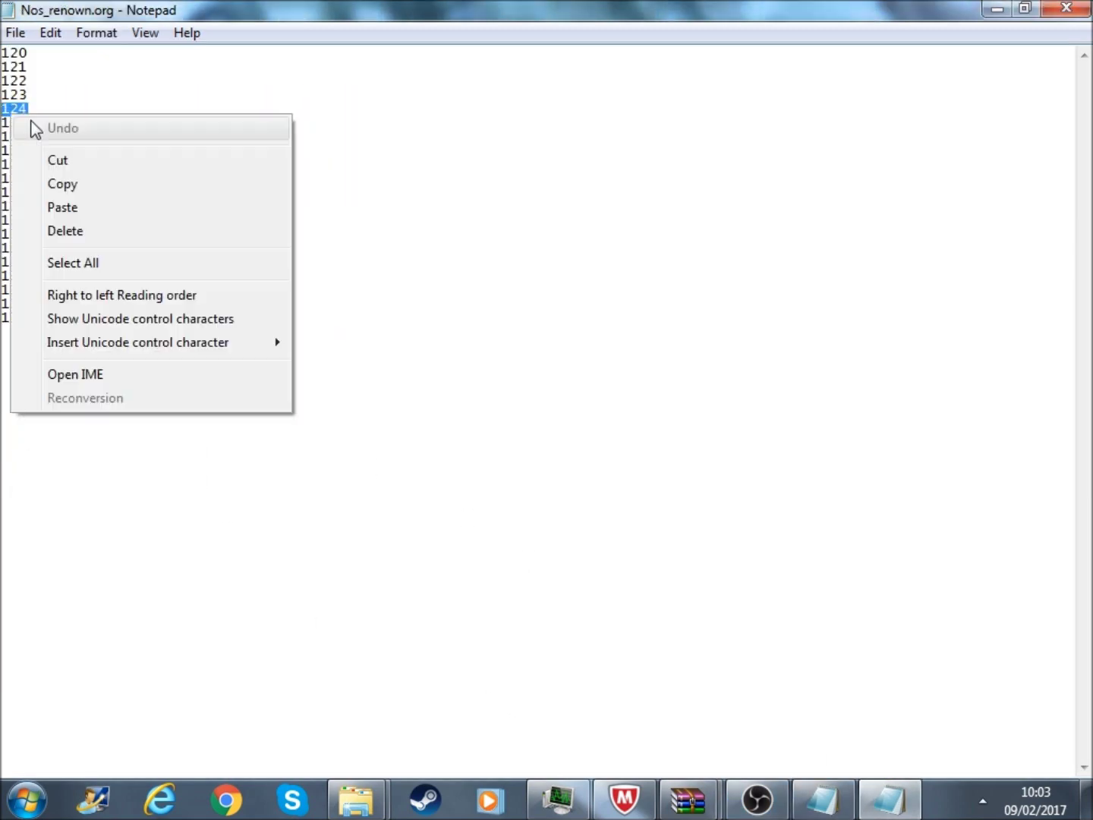
click(54, 184)
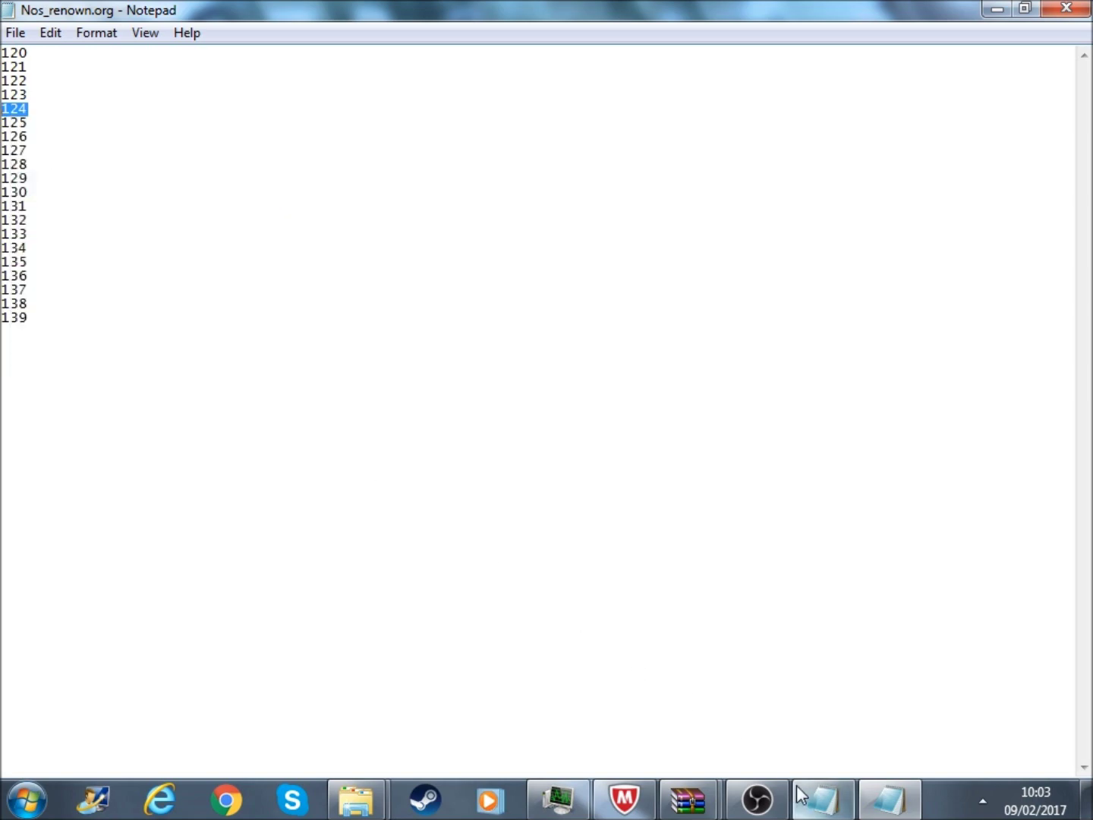
click(820, 797)
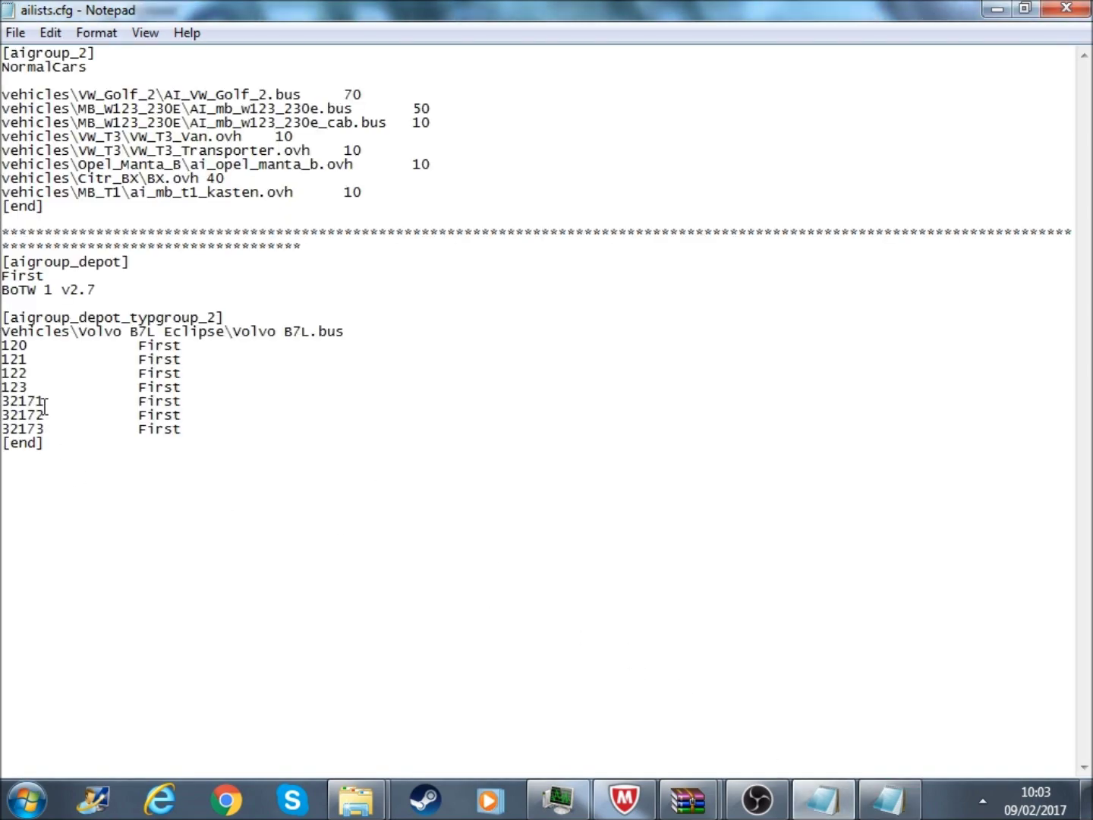
drag(35, 399, 2, 401)
right_click(2, 397)
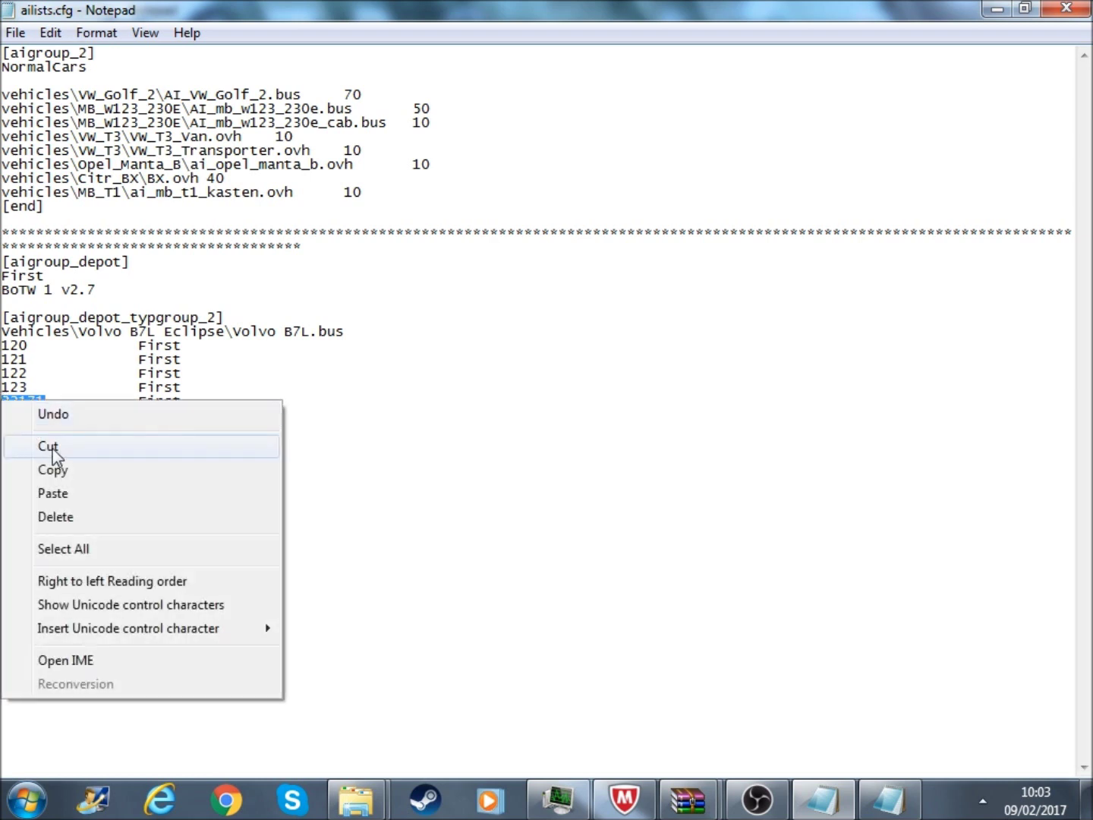
click(85, 494)
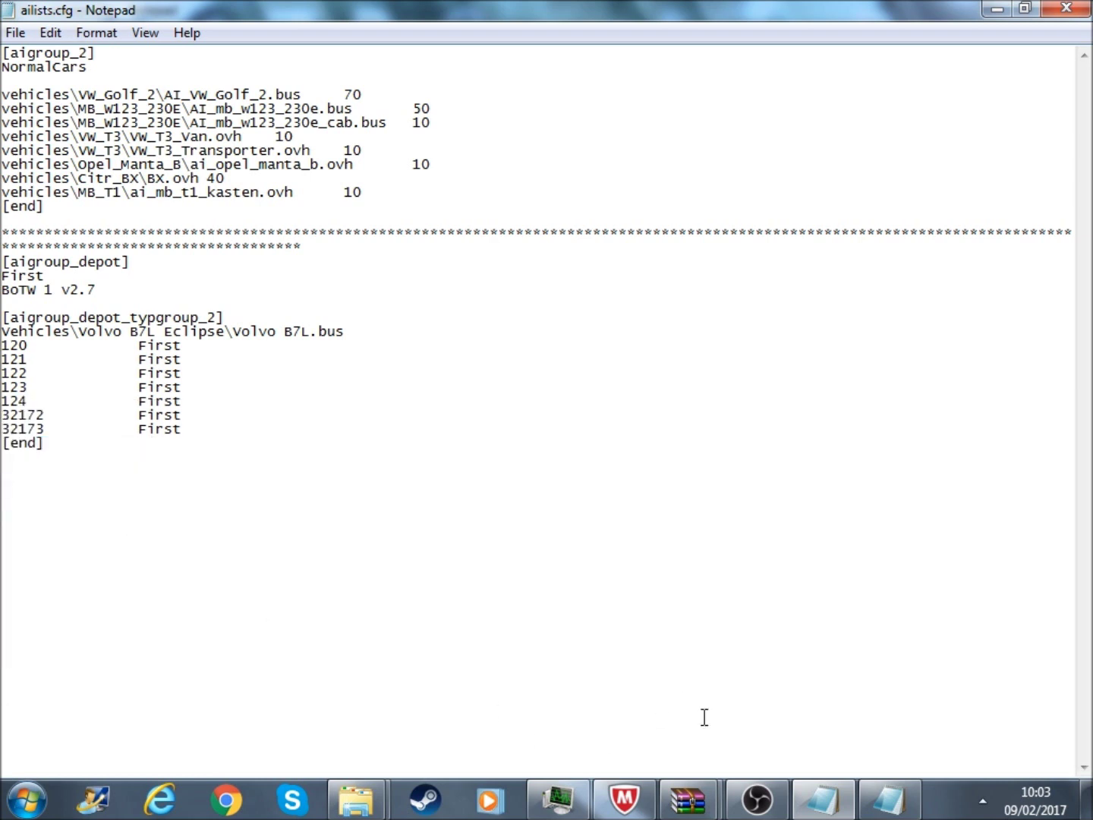
- Replace depot number 32172 with 125 from Nos_renown.org
mouse_move(888, 798)
click(909, 649)
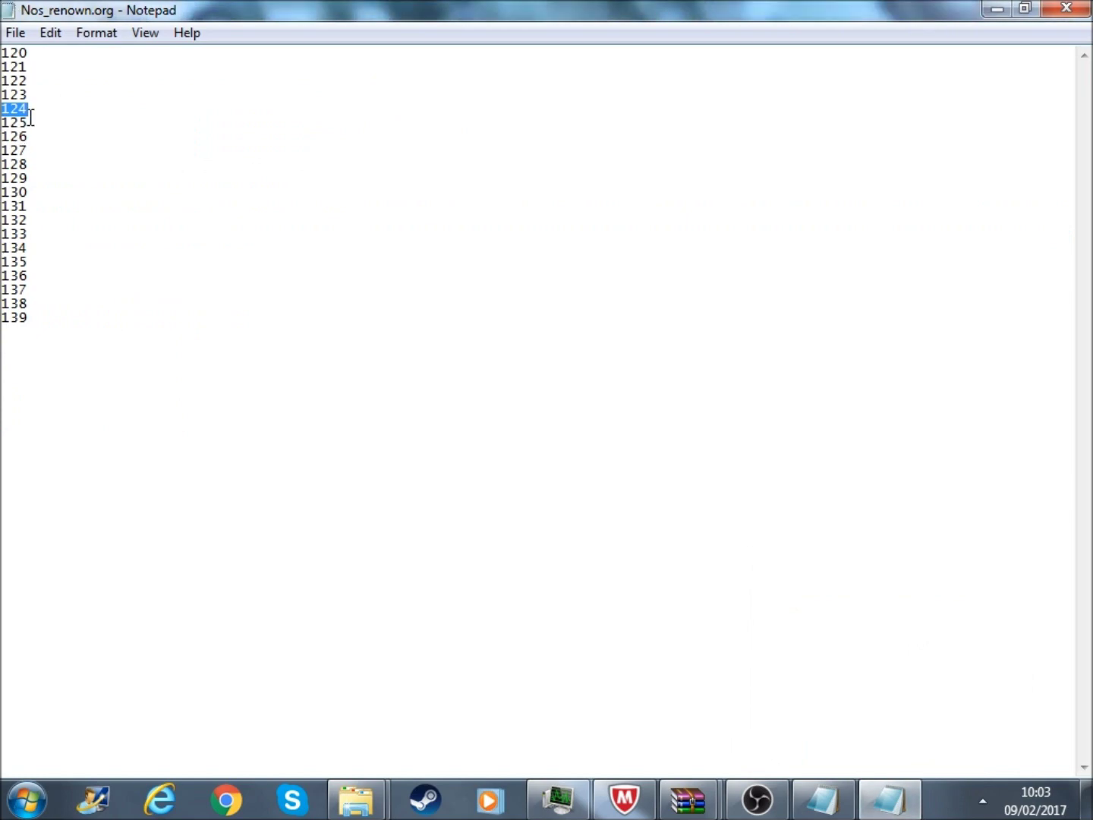
drag(31, 118, 1, 113)
right_click(6, 115)
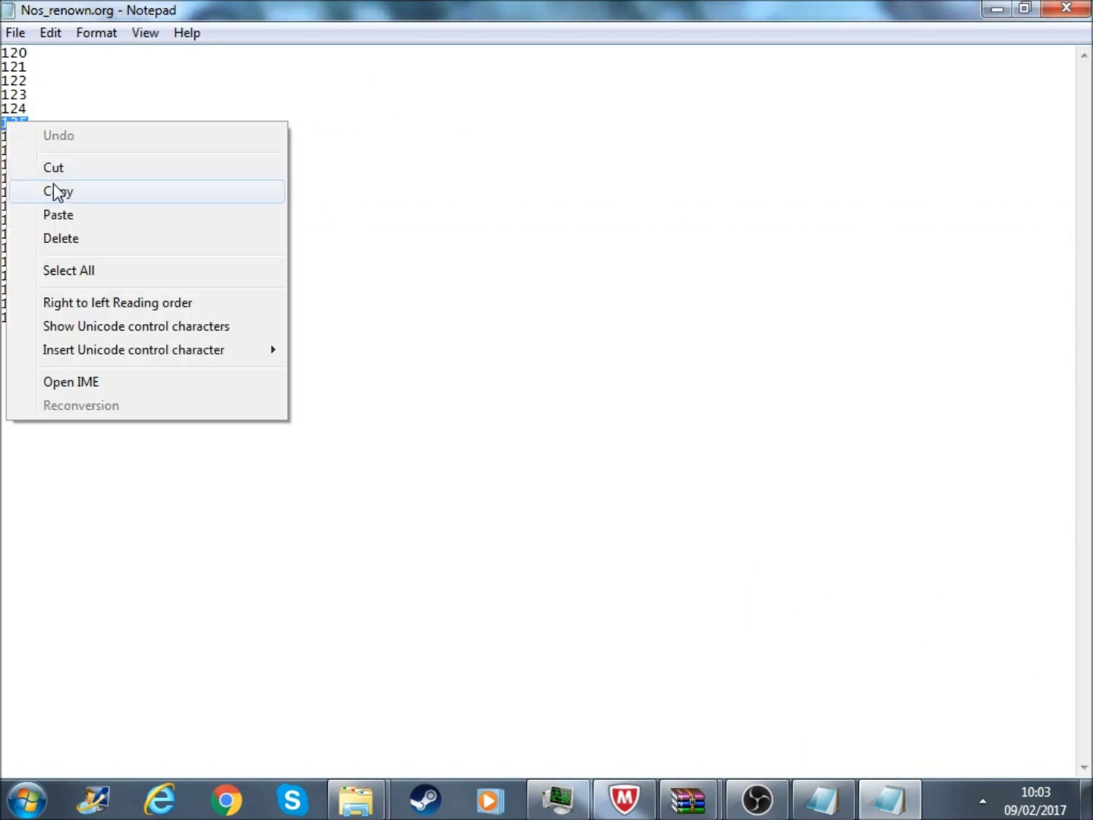
click(56, 187)
click(824, 798)
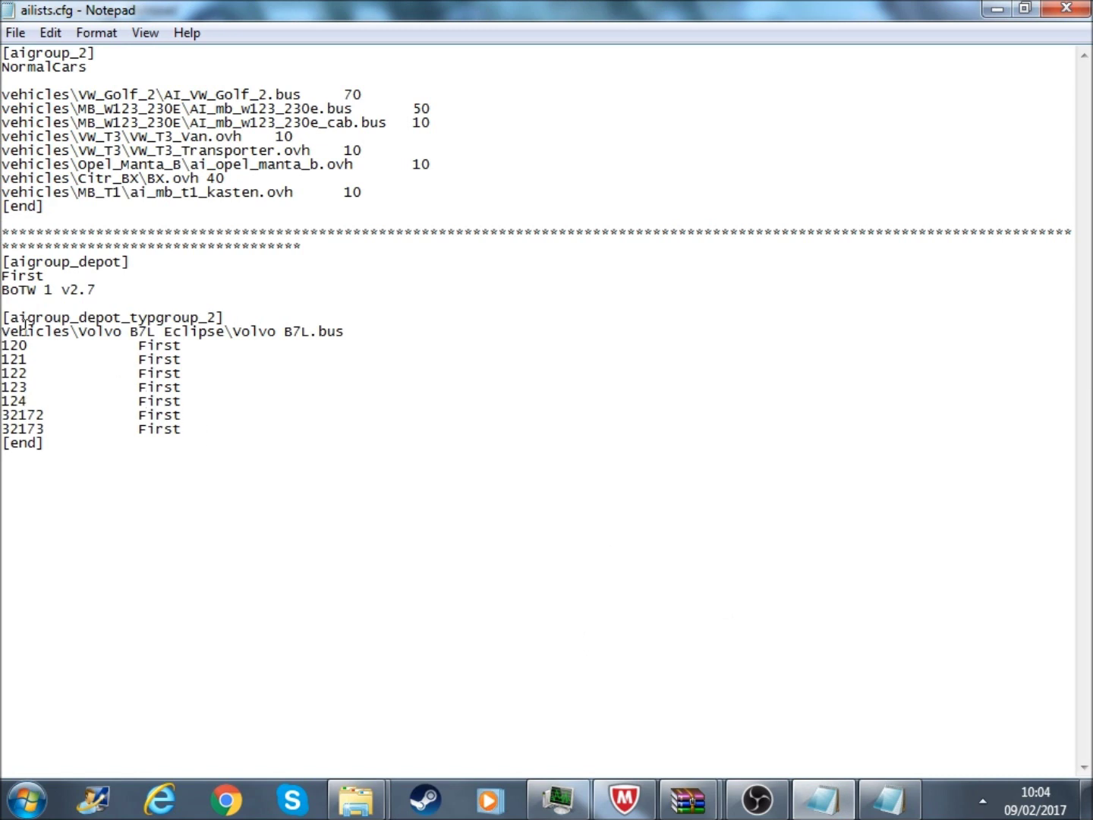
drag(61, 416, 2, 415)
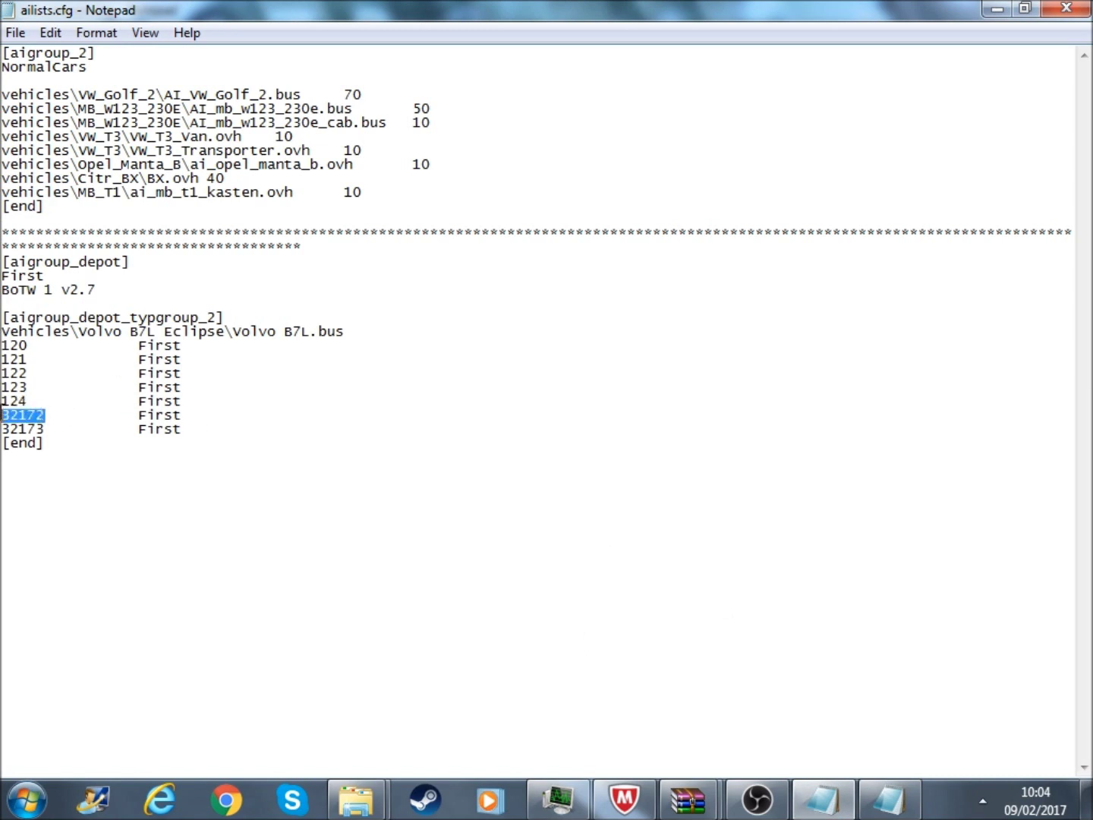
right_click(12, 413)
click(78, 503)
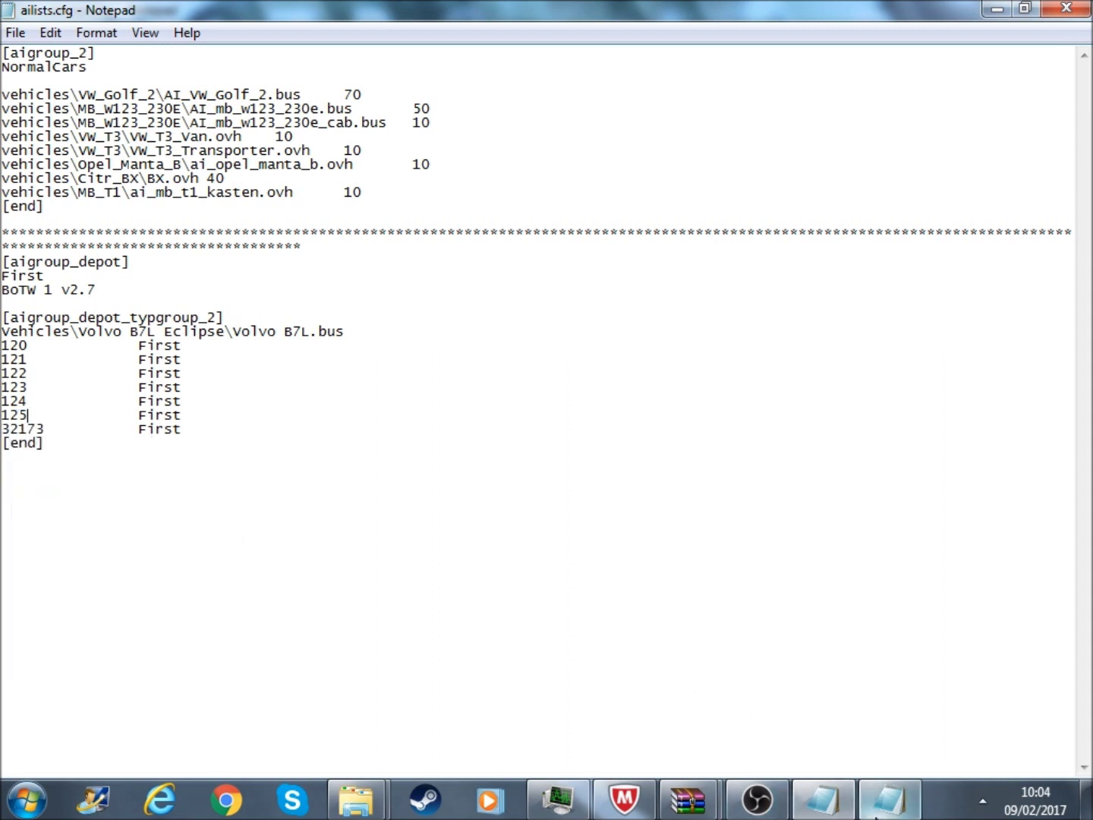
- Replace depot number 32173 with 126 from Nos_renown.org
mouse_move(875, 800)
mouse_move(822, 800)
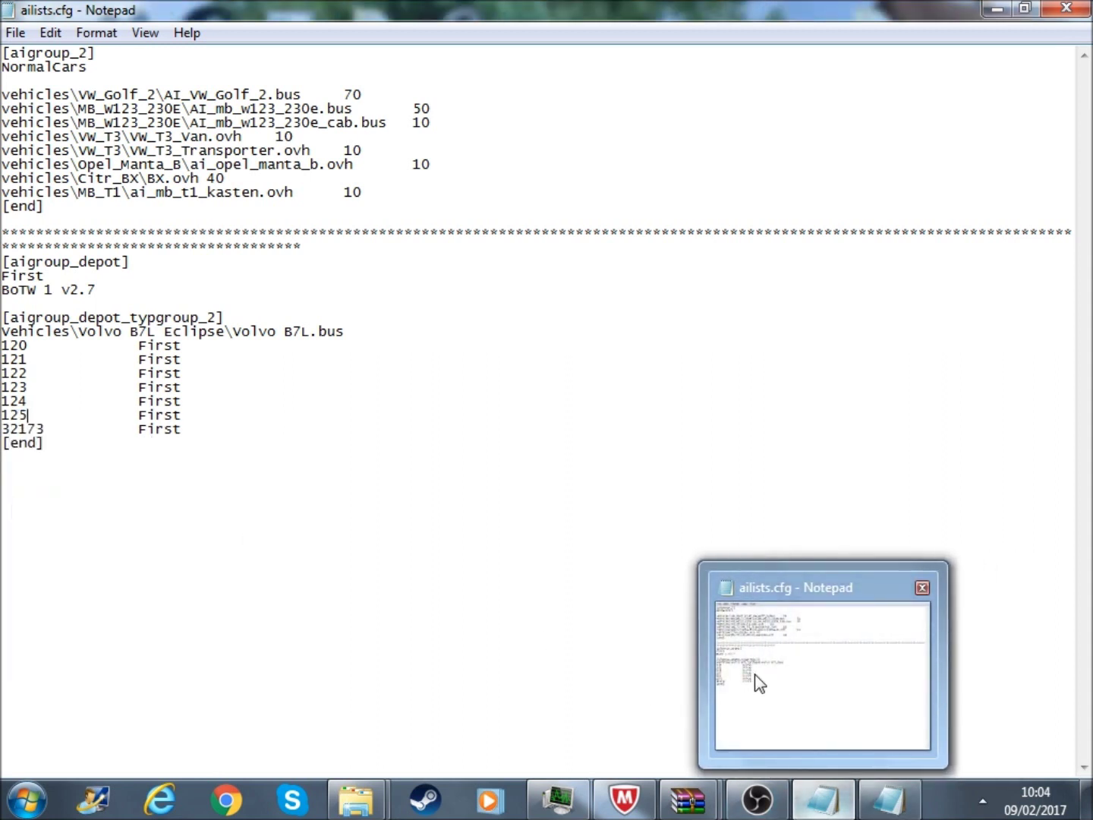
click(887, 800)
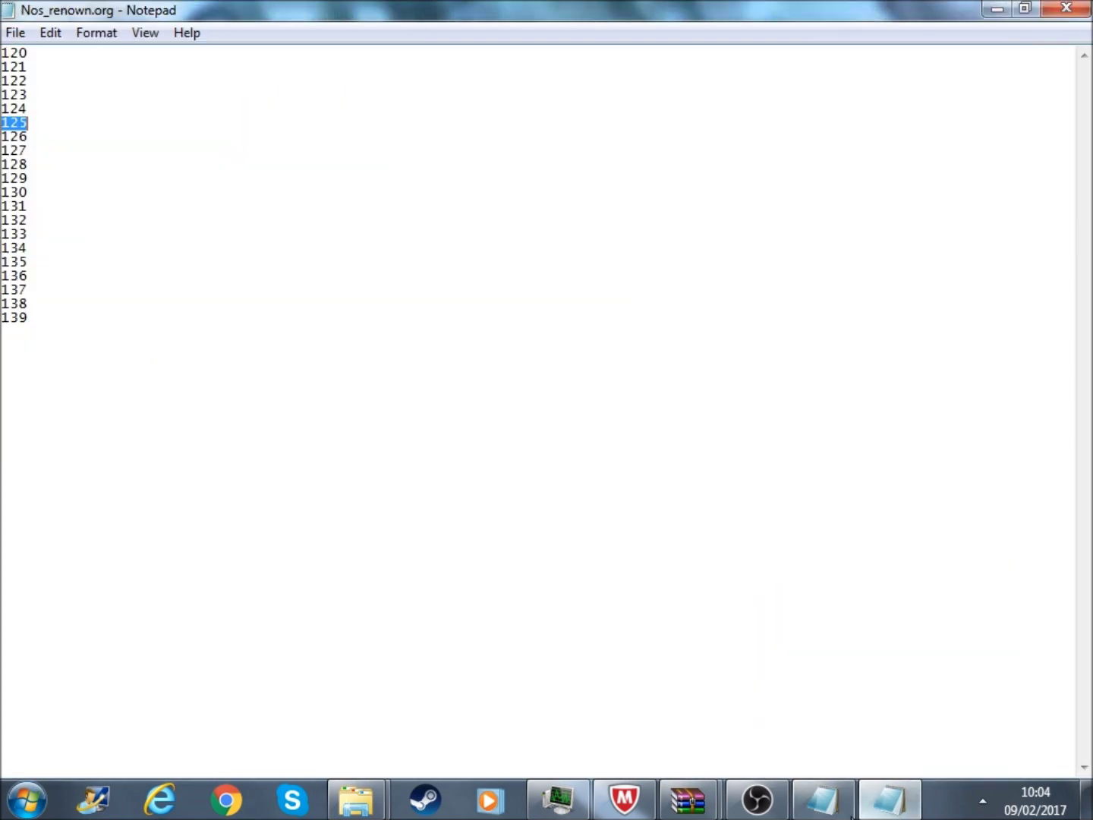
double_click(19, 137)
click(19, 137)
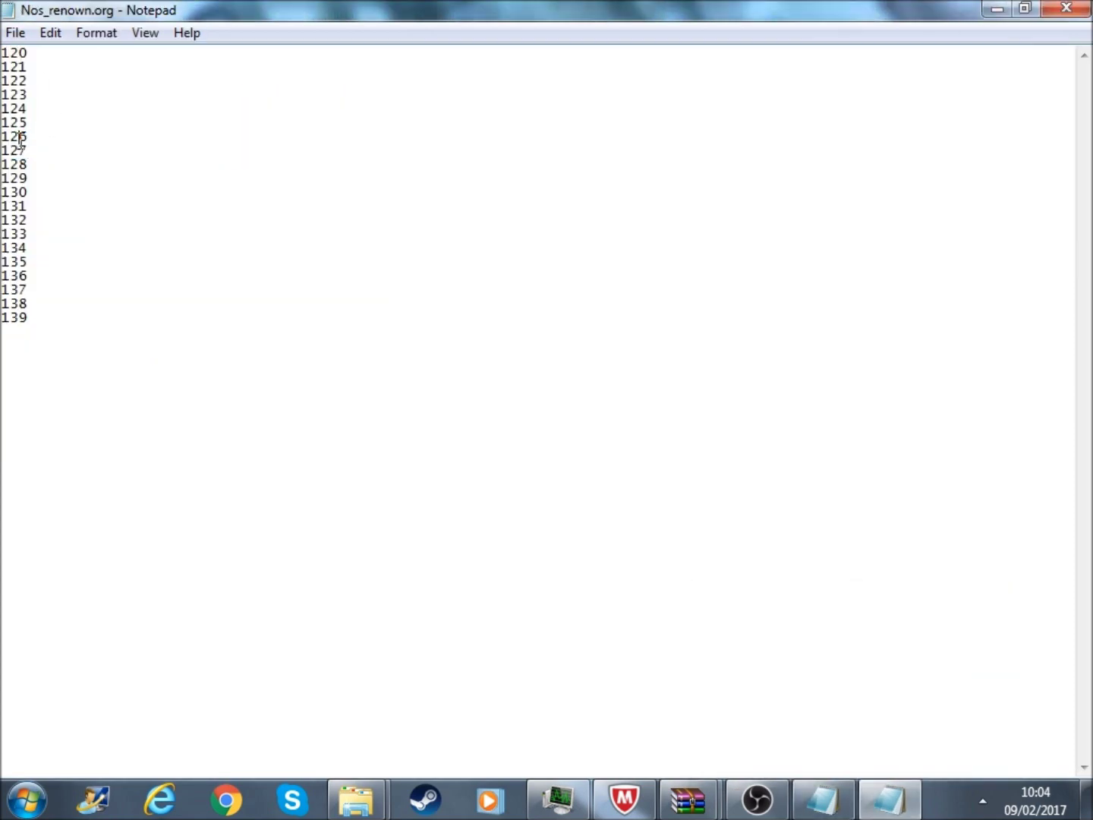
double_click(27, 139)
right_click(13, 141)
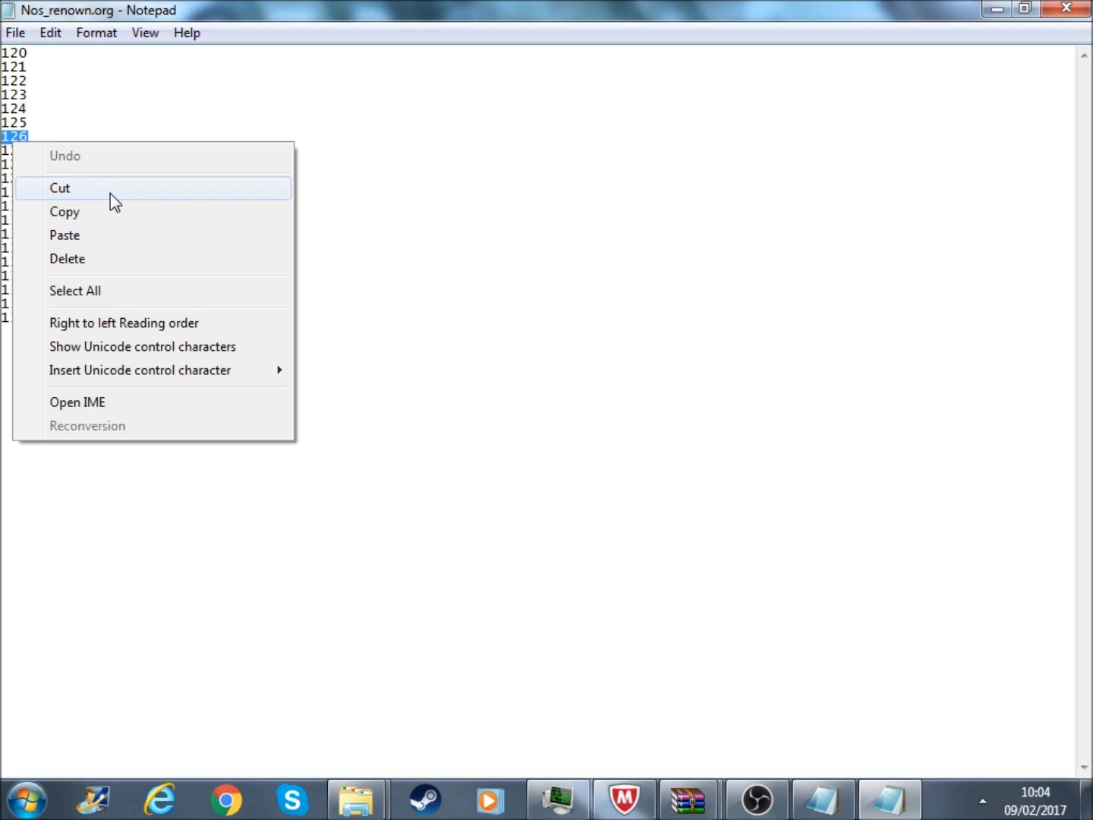
click(132, 212)
click(823, 800)
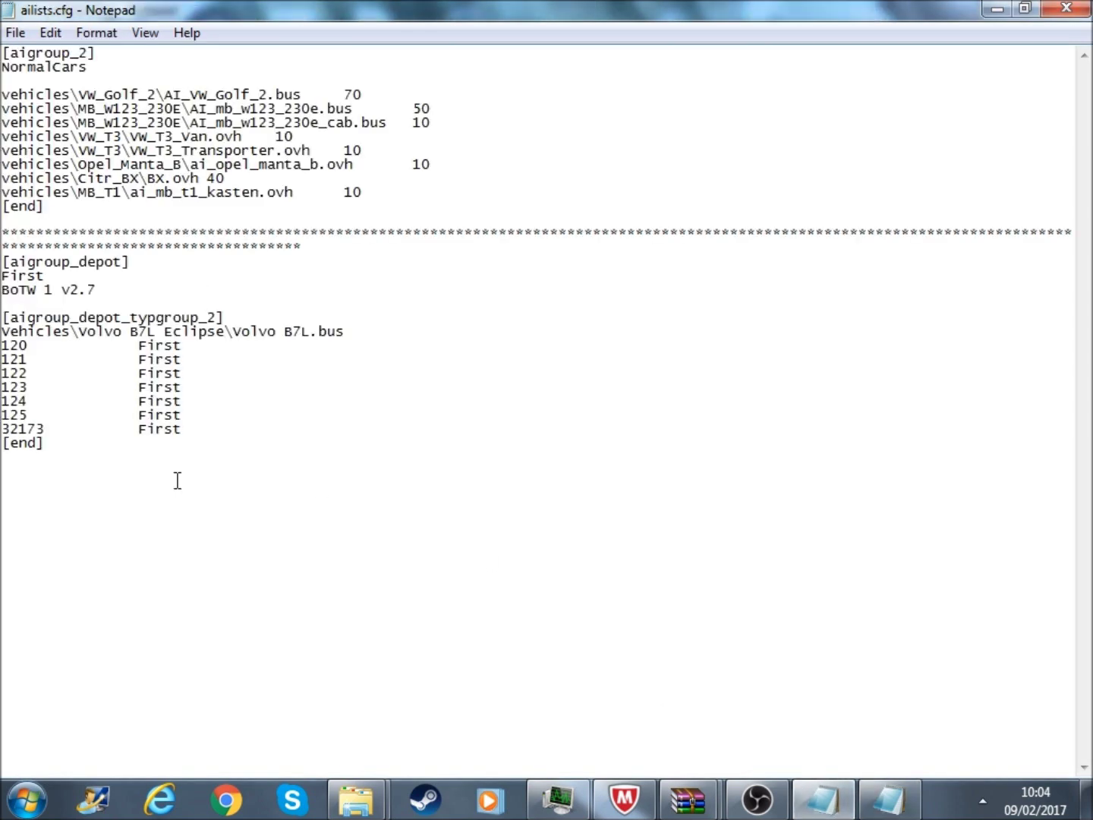
double_click(43, 429)
right_click(13, 431)
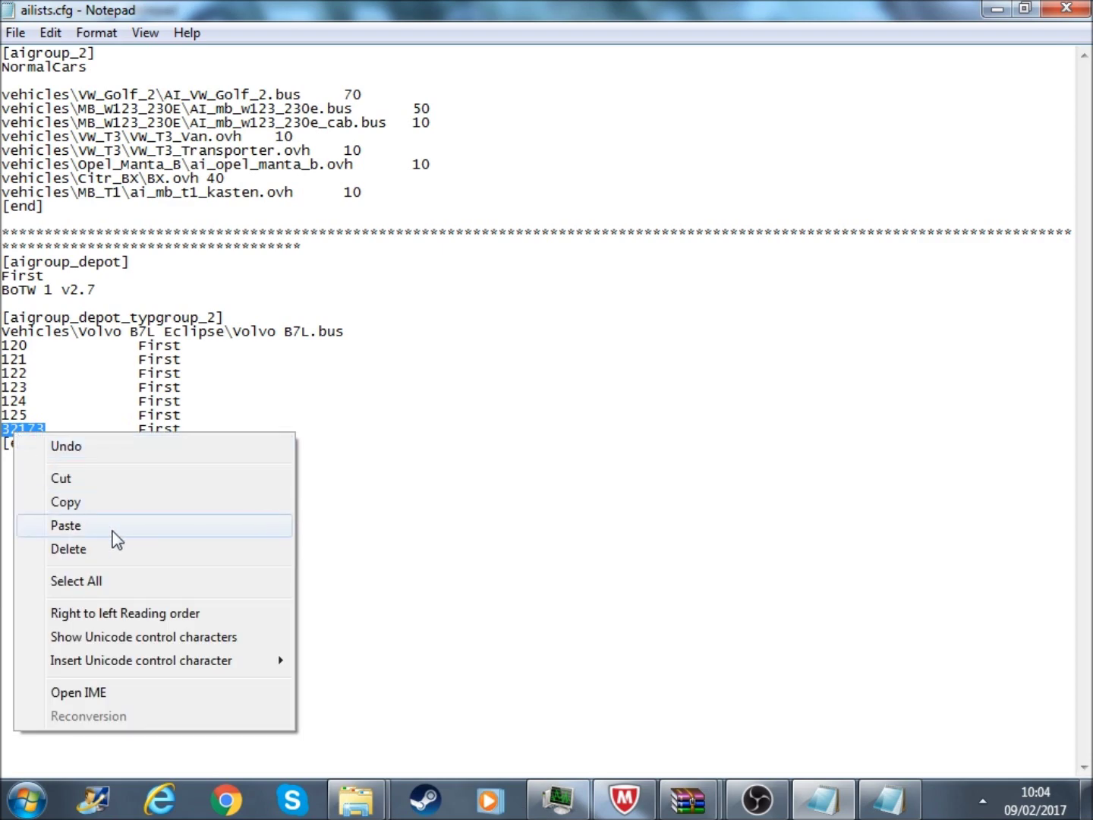
click(114, 535)
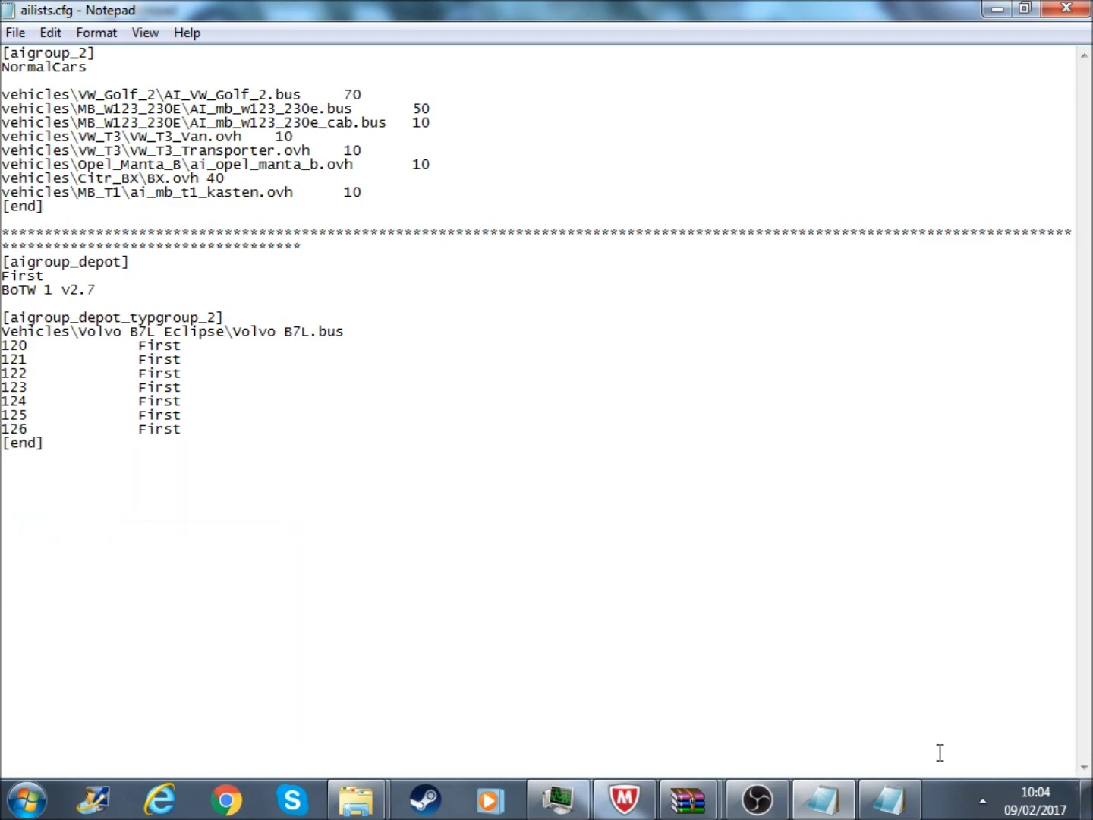
- Open eclipse.cti from the Texture\Repaint folder and maximize its Notepad window
mouse_move(357, 798)
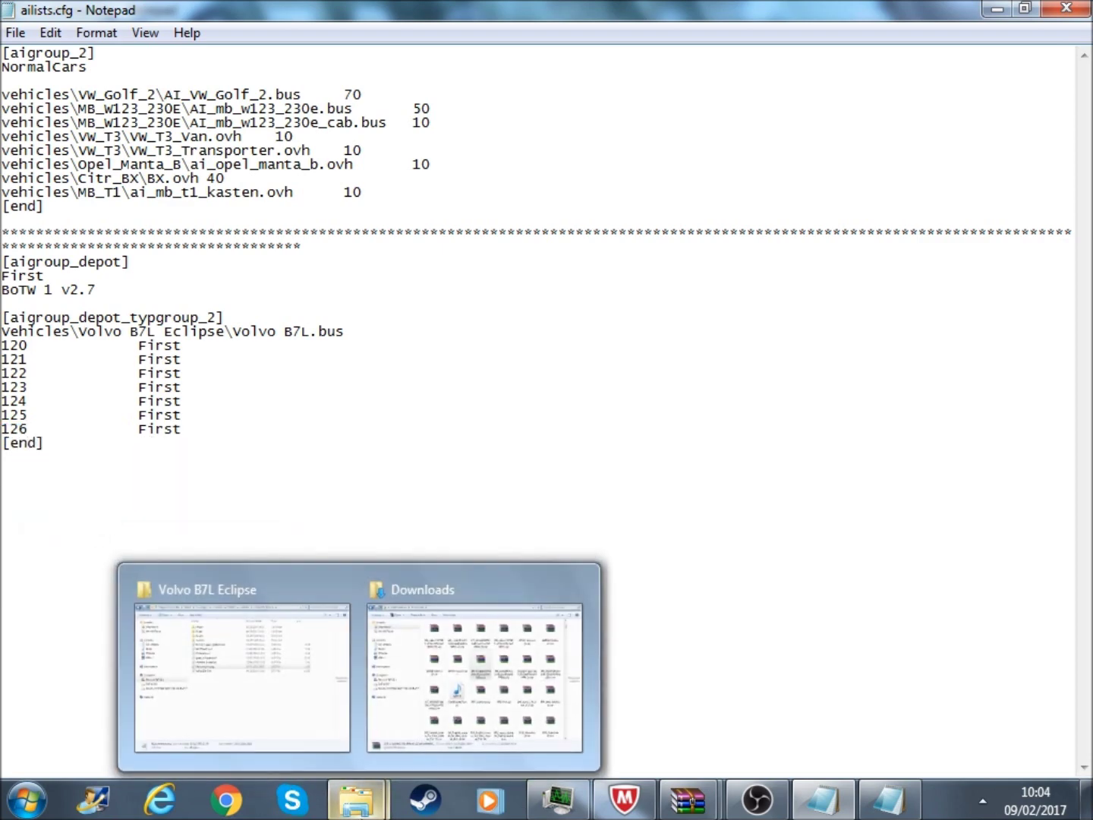
click(251, 654)
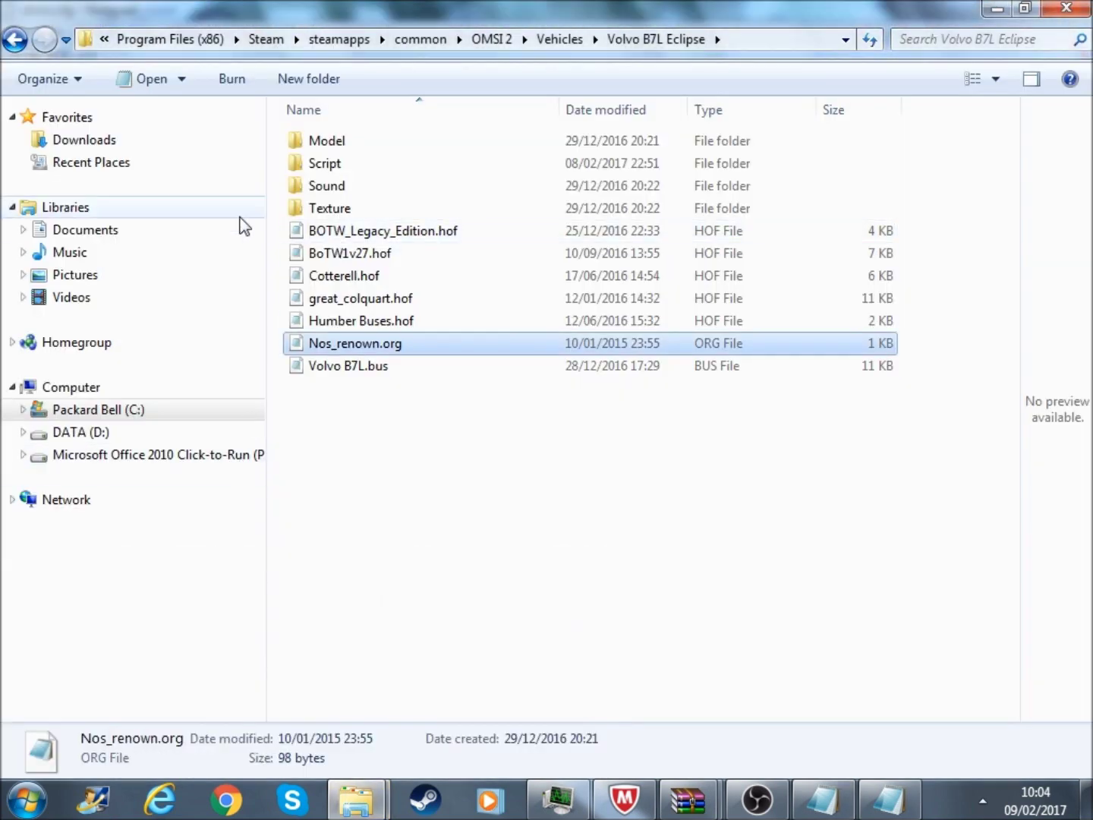
double_click(328, 216)
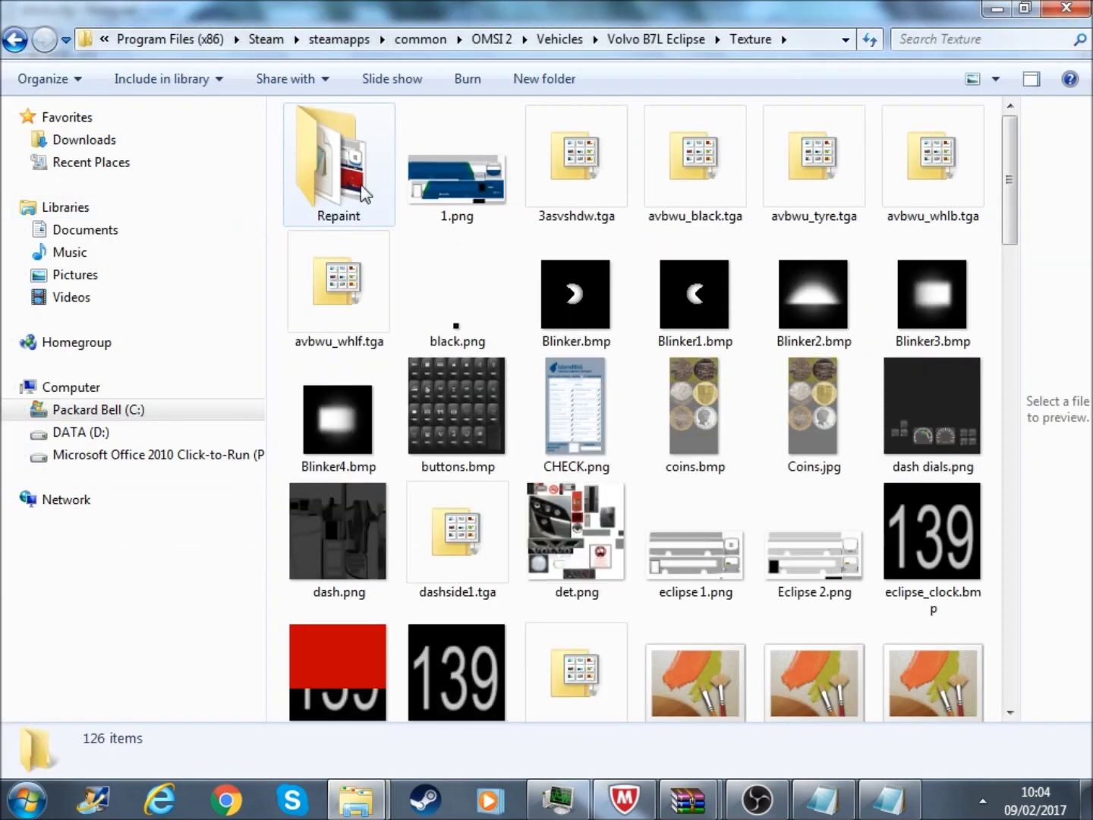
click(328, 216)
double_click(328, 216)
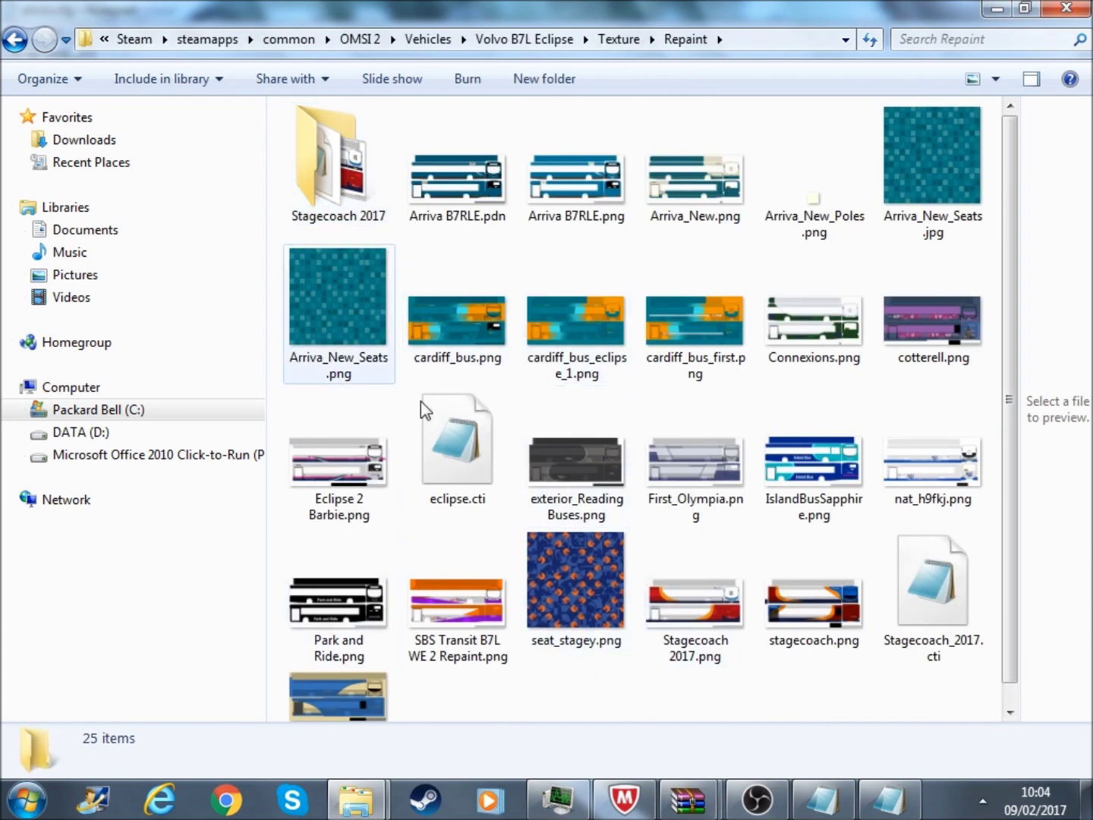
click(430, 470)
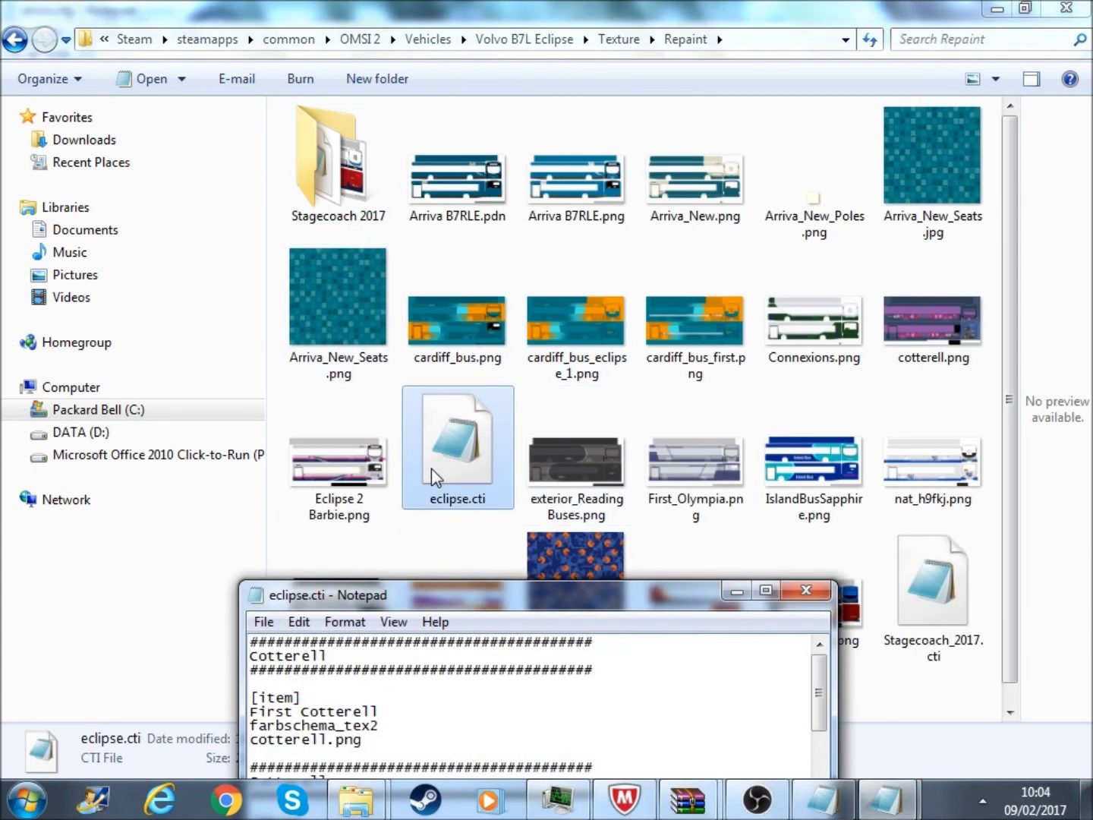
click(763, 591)
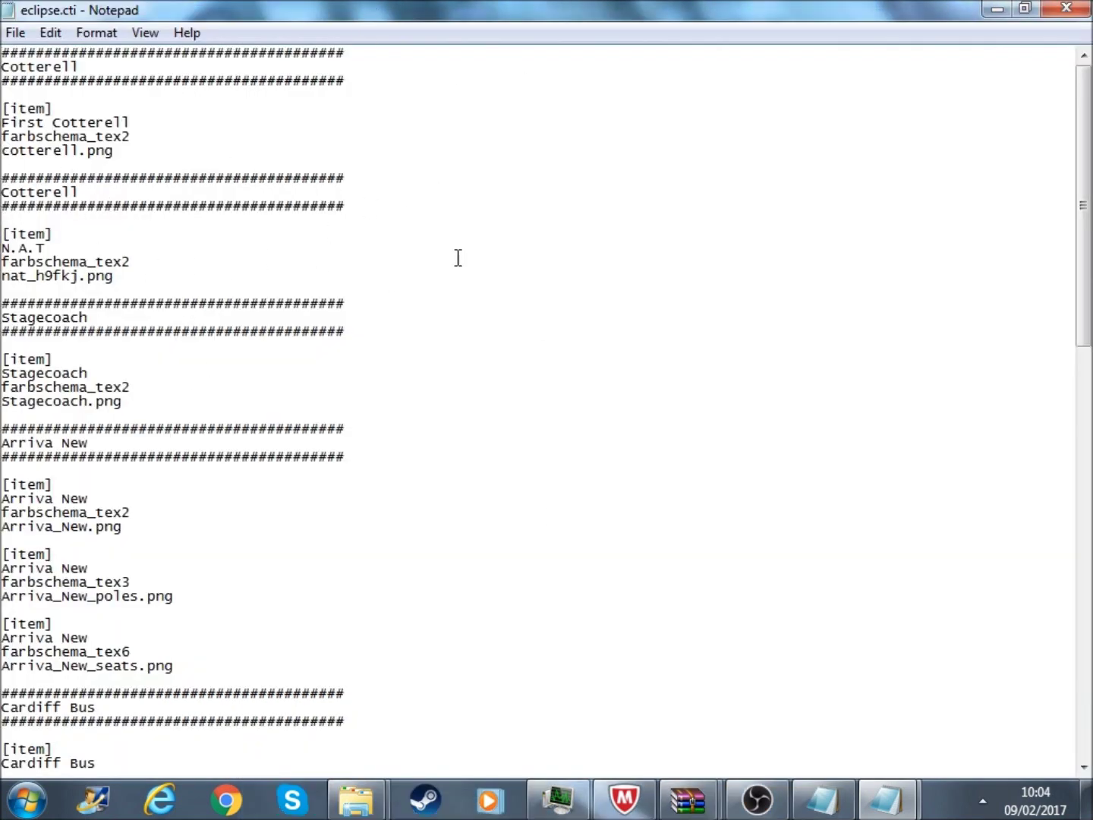
- Scroll eclipse.cti down, copy the 'Cardiff Bus' repaint name, and return to ailists.cfg
drag(1084, 256, 1084, 420)
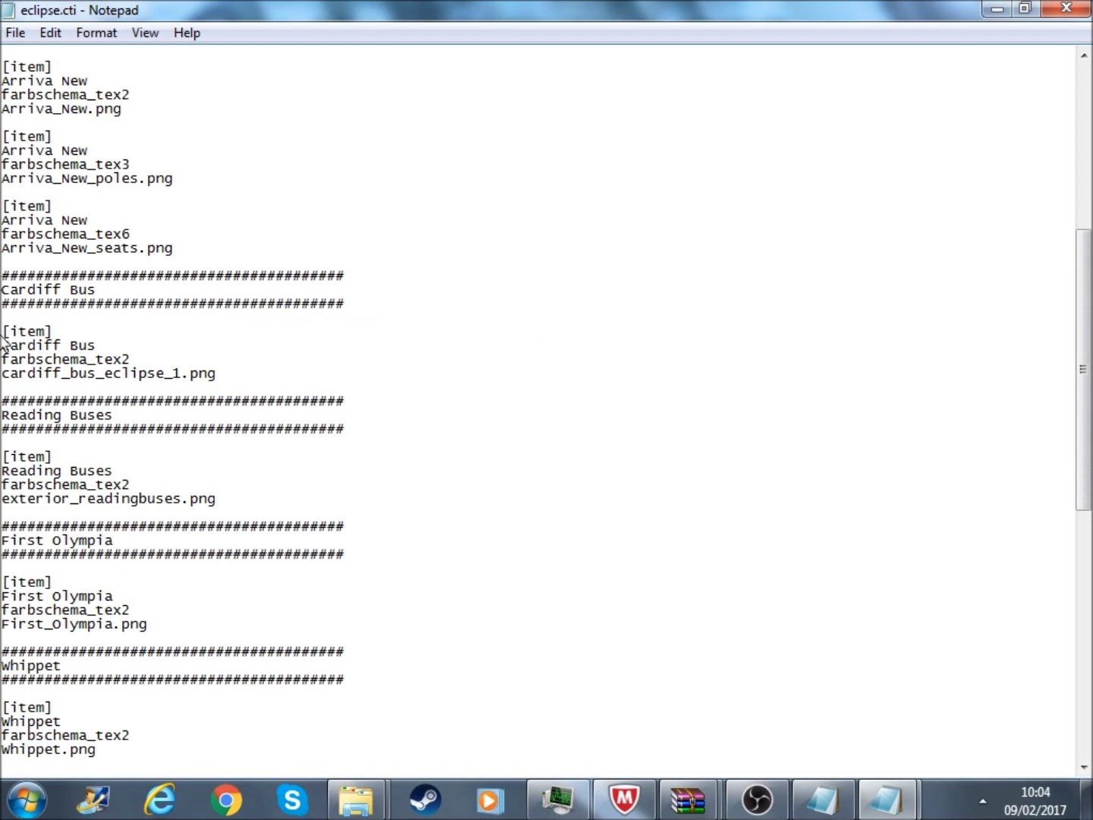
drag(3, 346, 117, 345)
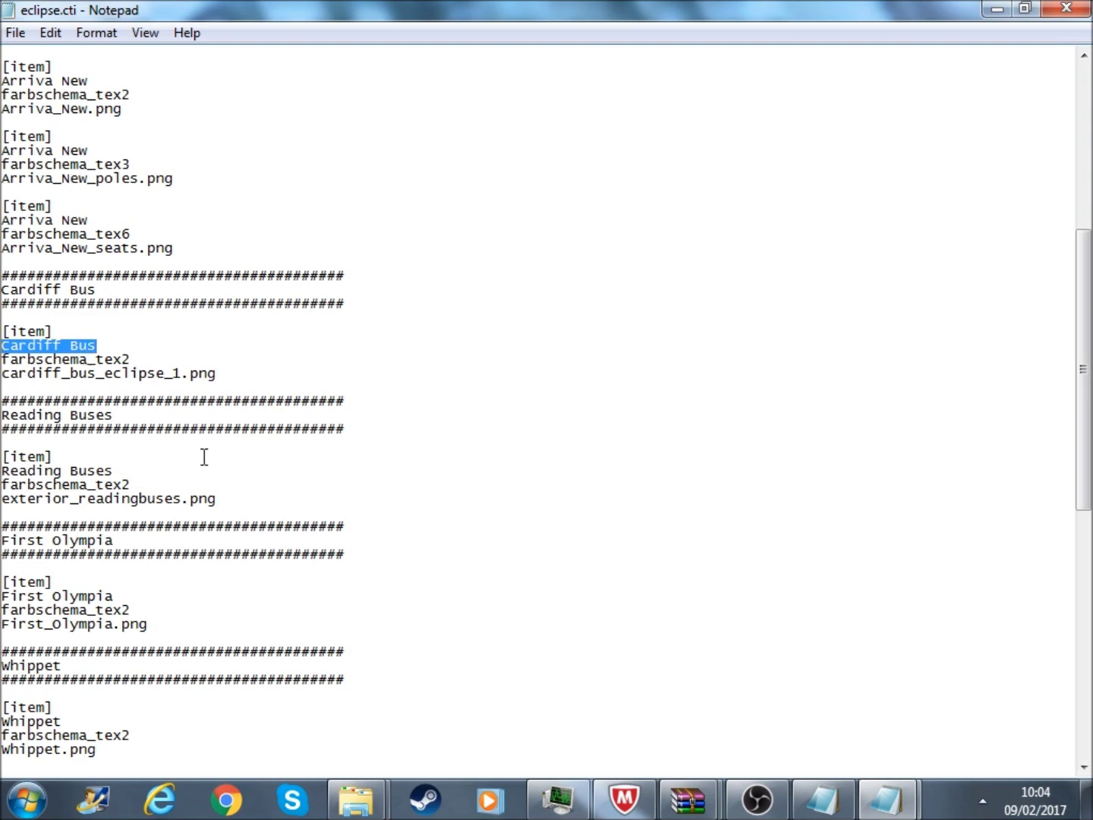
right_click(96, 353)
click(247, 424)
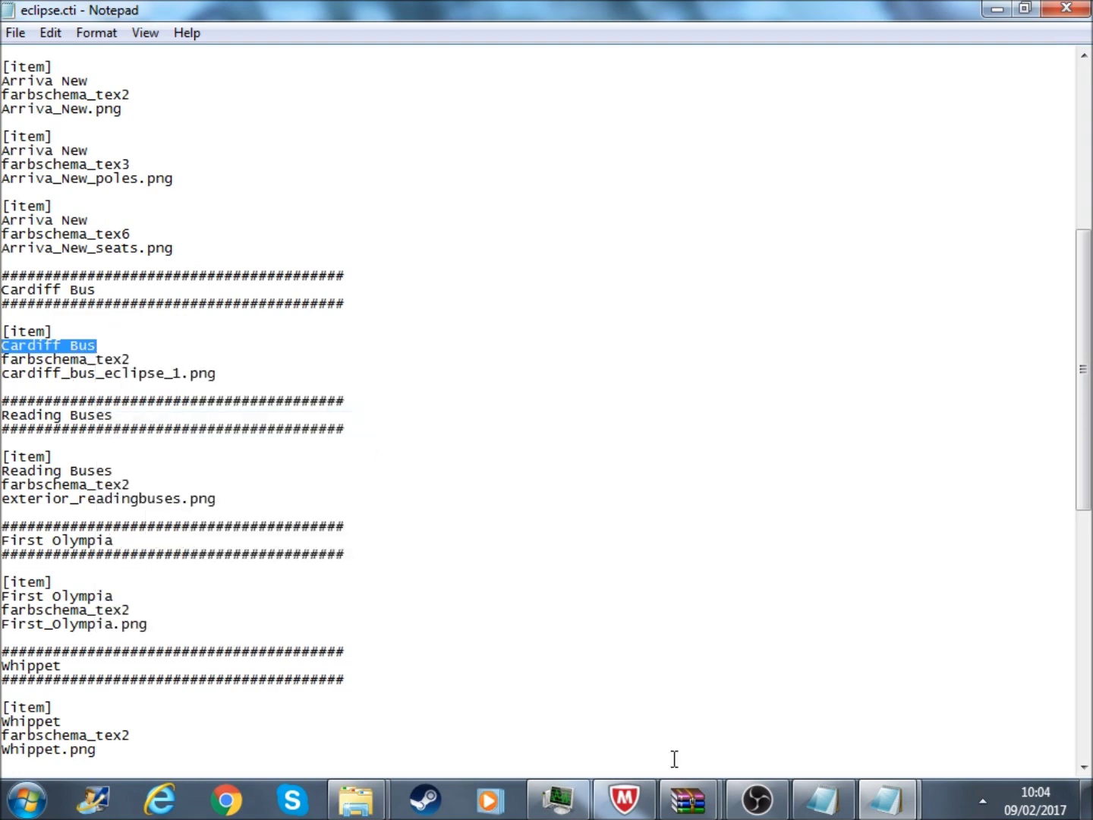
click(818, 801)
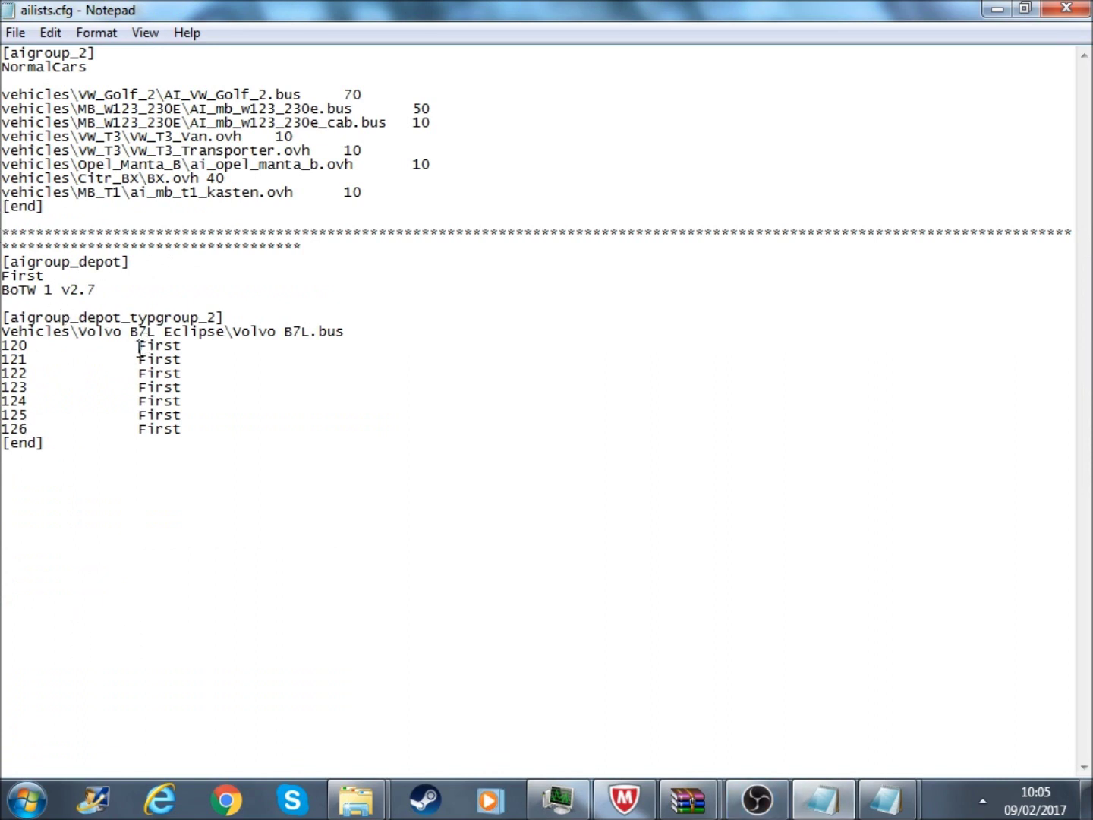
- Paste 'Cardiff Bus' over 'First' on depot entries 120, 121 and 122
drag(139, 345, 241, 344)
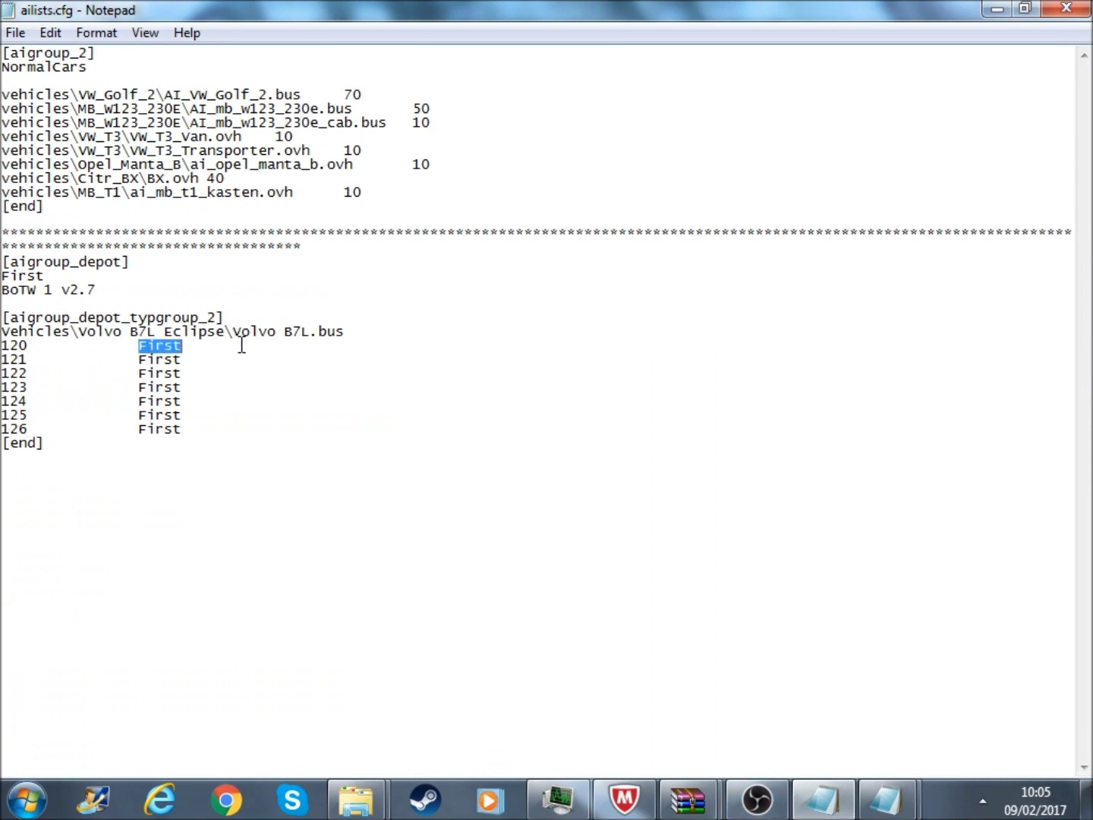
right_click(158, 351)
click(229, 438)
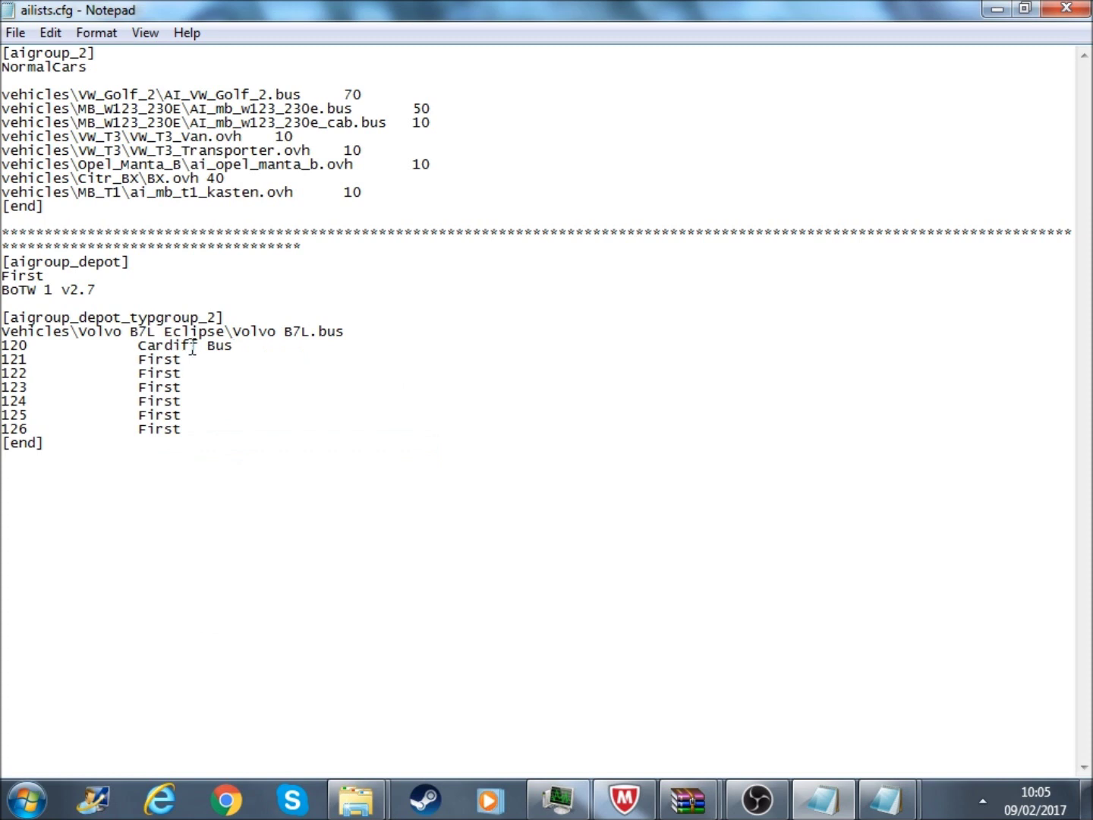
drag(182, 358, 140, 359)
right_click(140, 361)
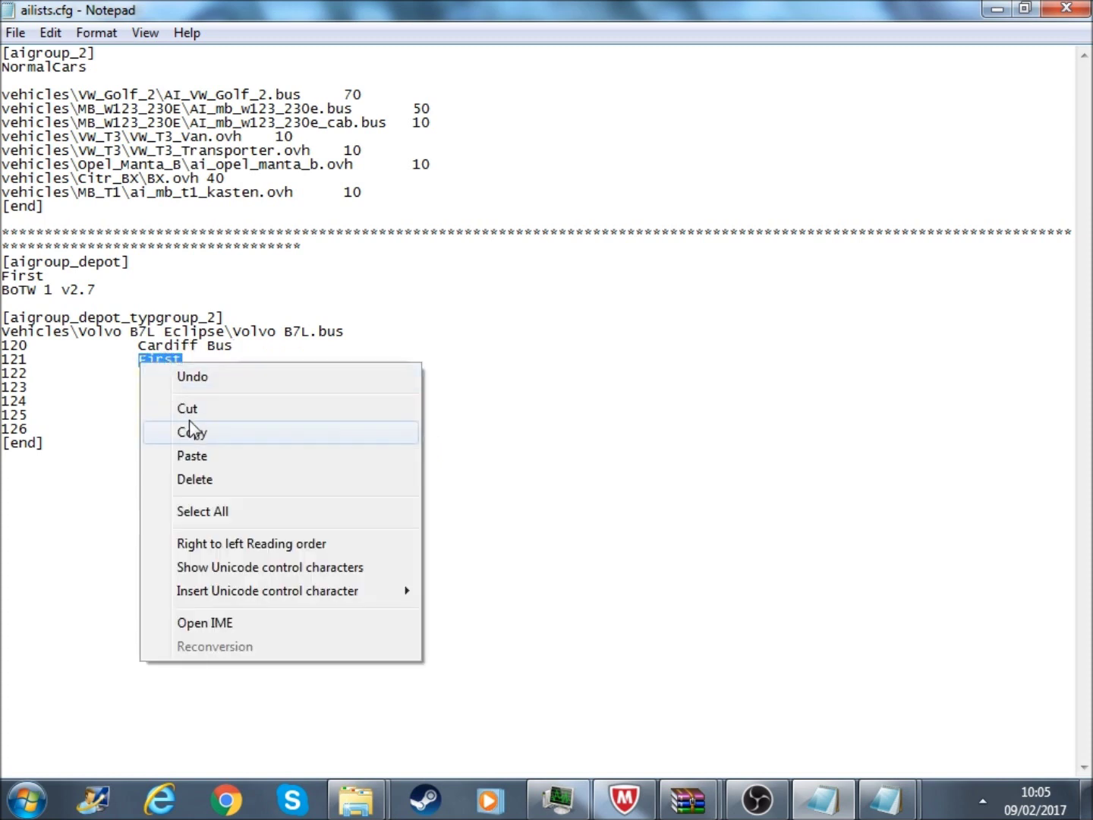
click(209, 454)
drag(182, 372, 148, 372)
right_click(141, 373)
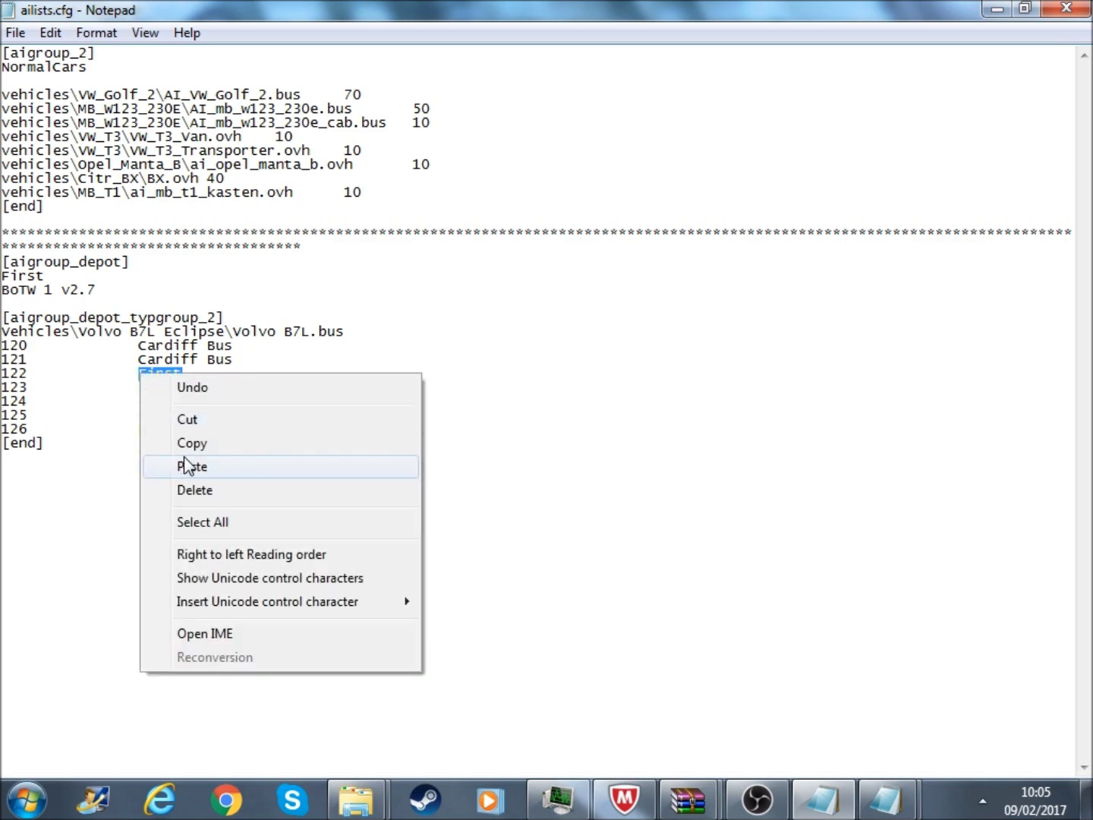
click(191, 463)
- Paste 'Cardiff Bus' over 'First' on depot entries 123 through 126
drag(174, 387, 147, 391)
click(173, 415)
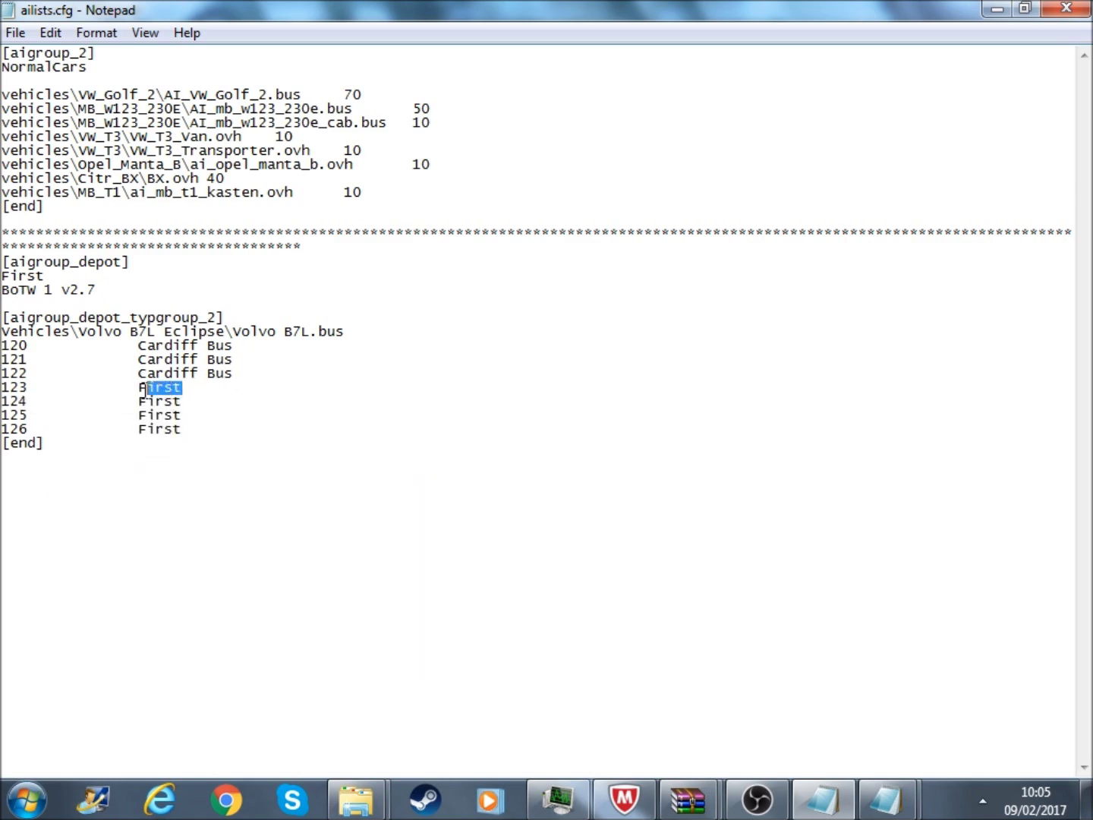
right_click(145, 390)
click(204, 486)
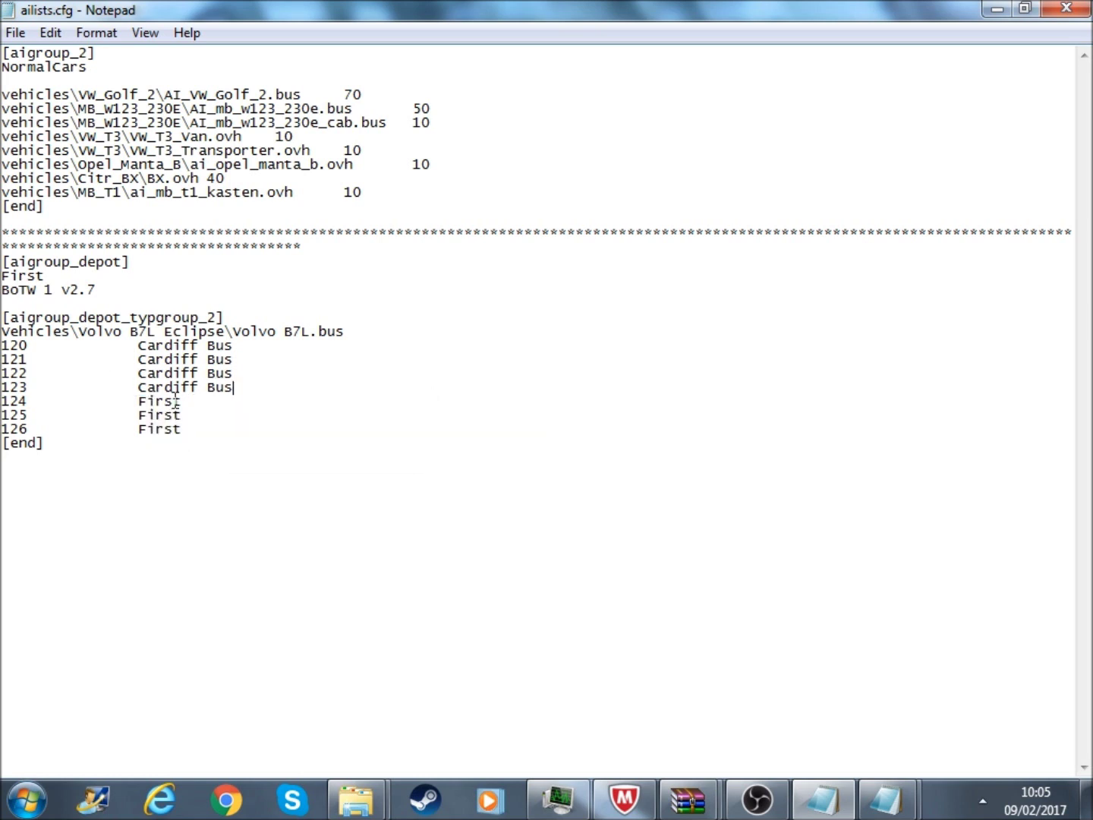
drag(181, 402, 138, 403)
right_click(138, 402)
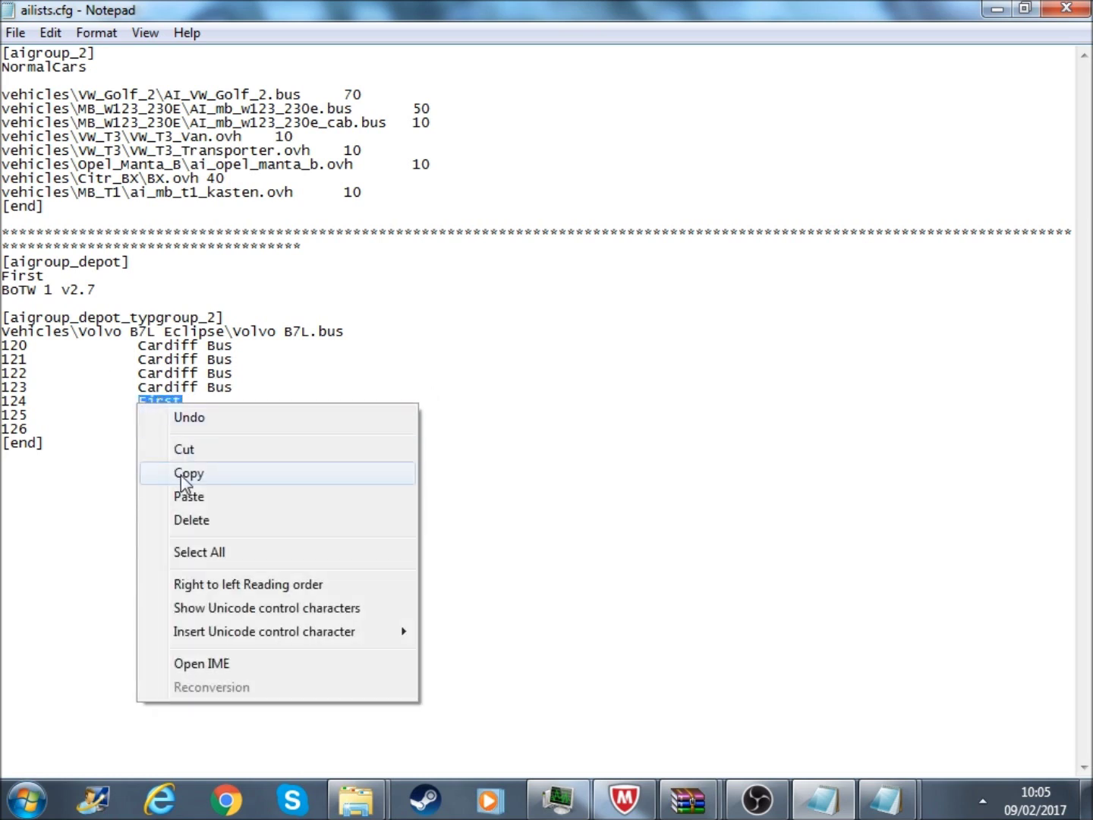
click(200, 497)
drag(193, 408, 148, 416)
right_click(138, 416)
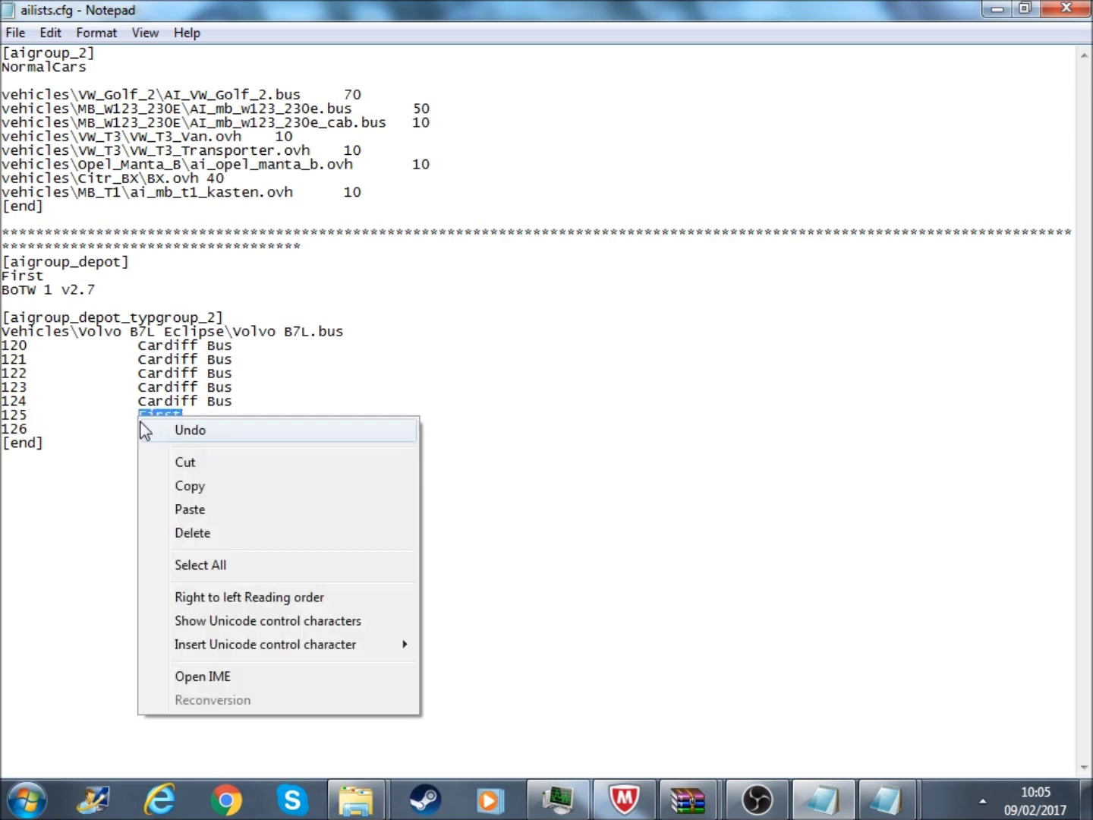
click(180, 507)
drag(190, 430, 128, 436)
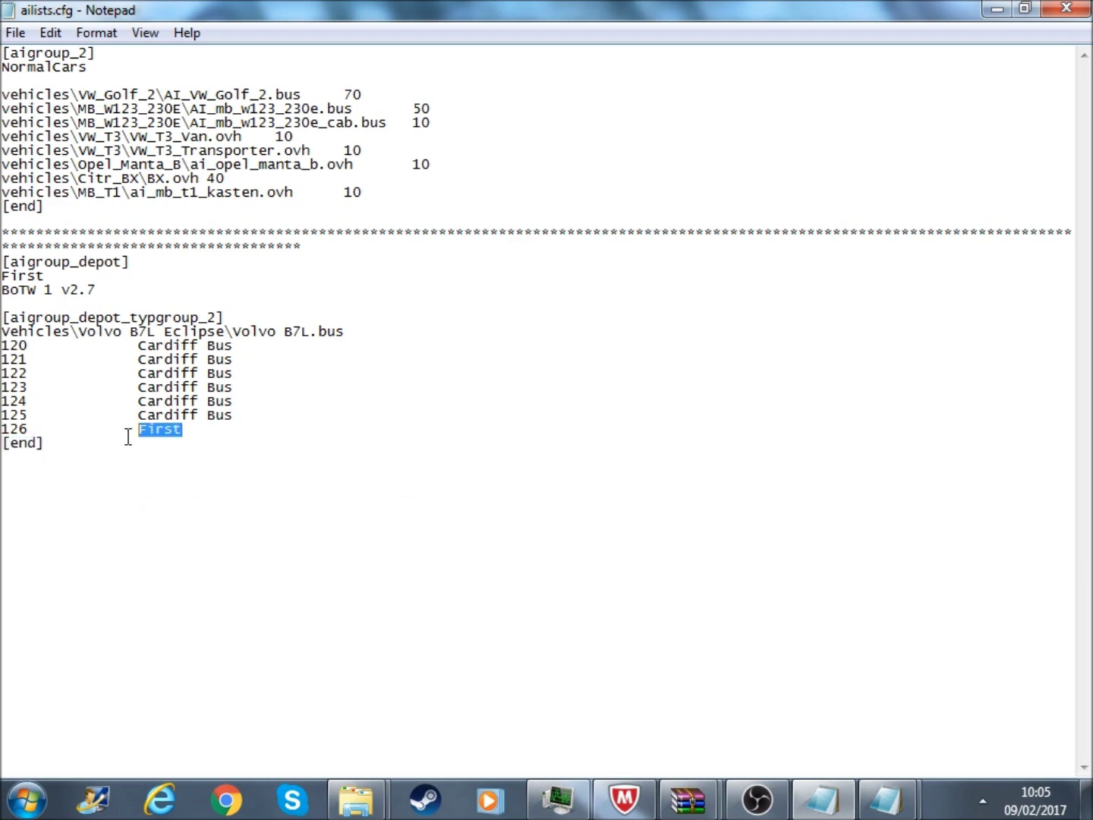
right_click(148, 438)
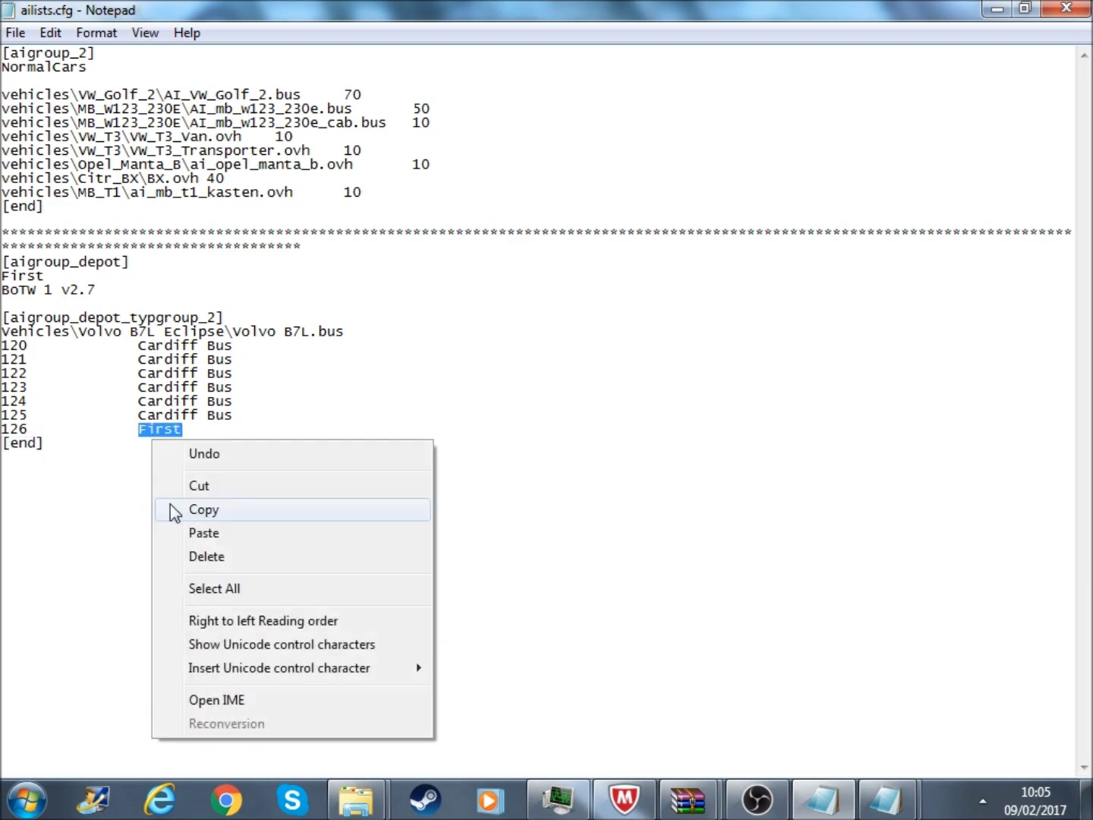
click(199, 533)
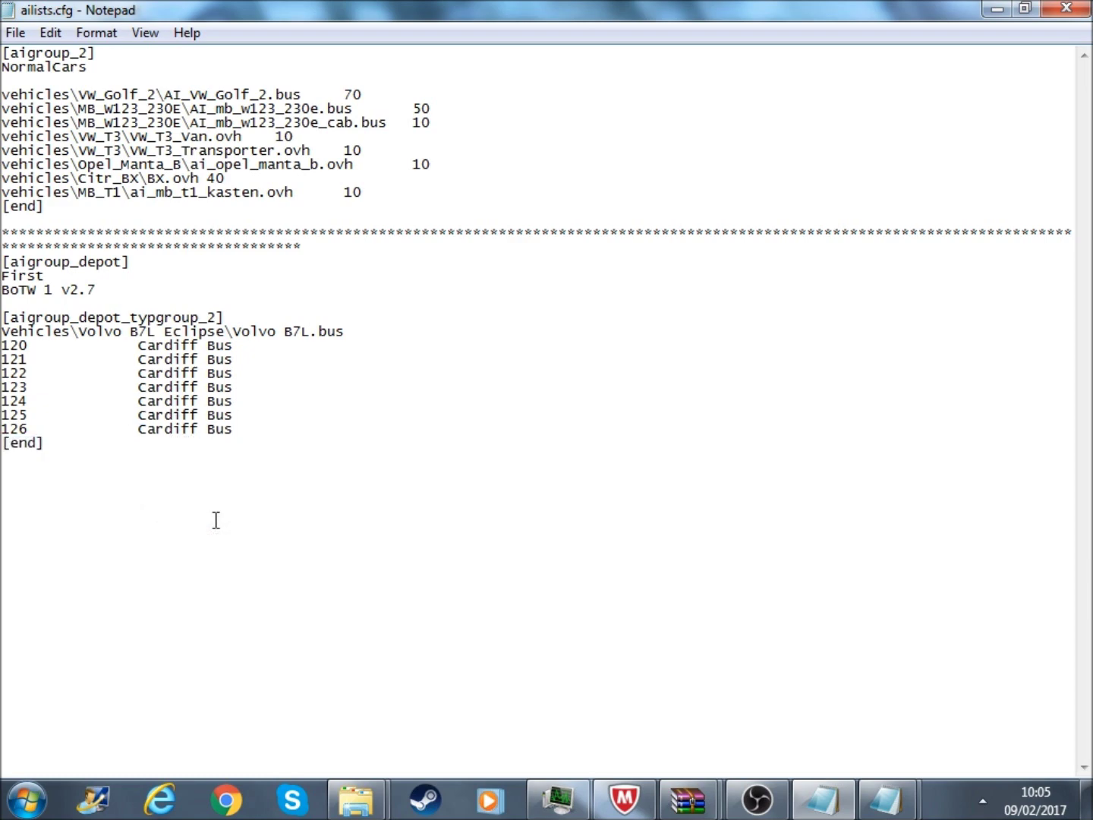
- Save as ailists.cfg, replacing the existing file in the BoTW_LH_2.7 map folder
click(15, 32)
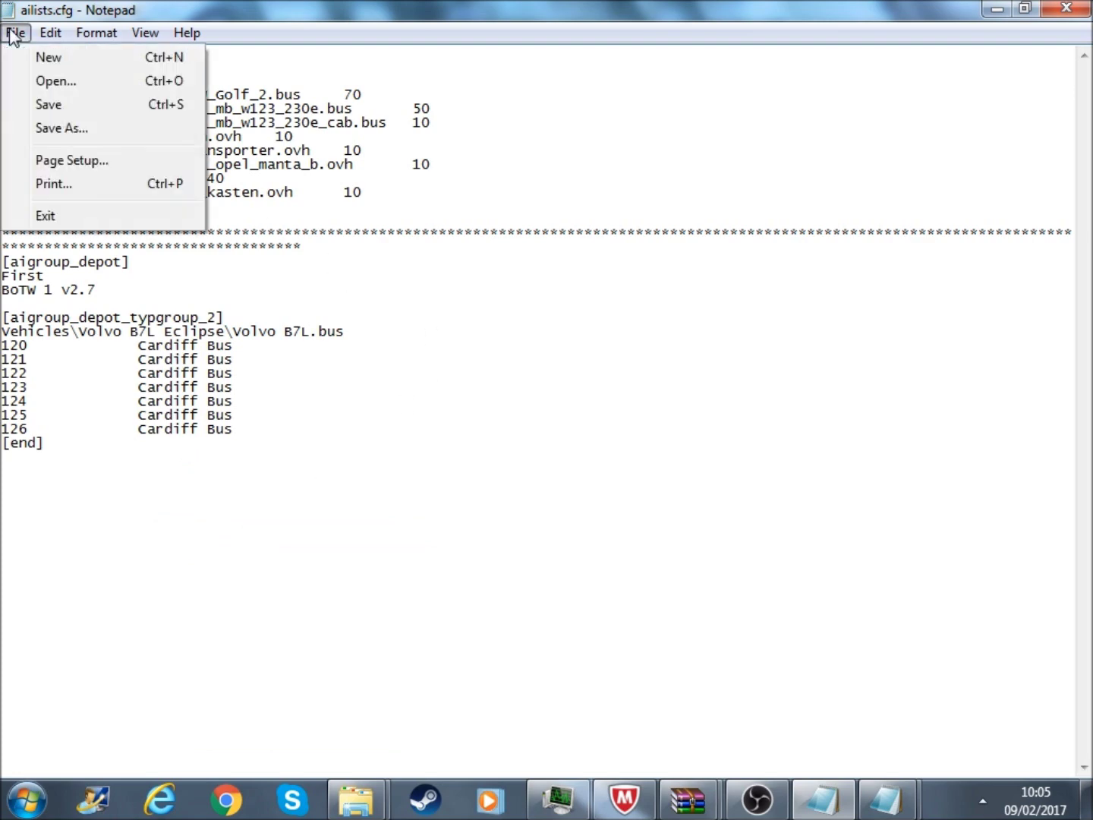
click(65, 129)
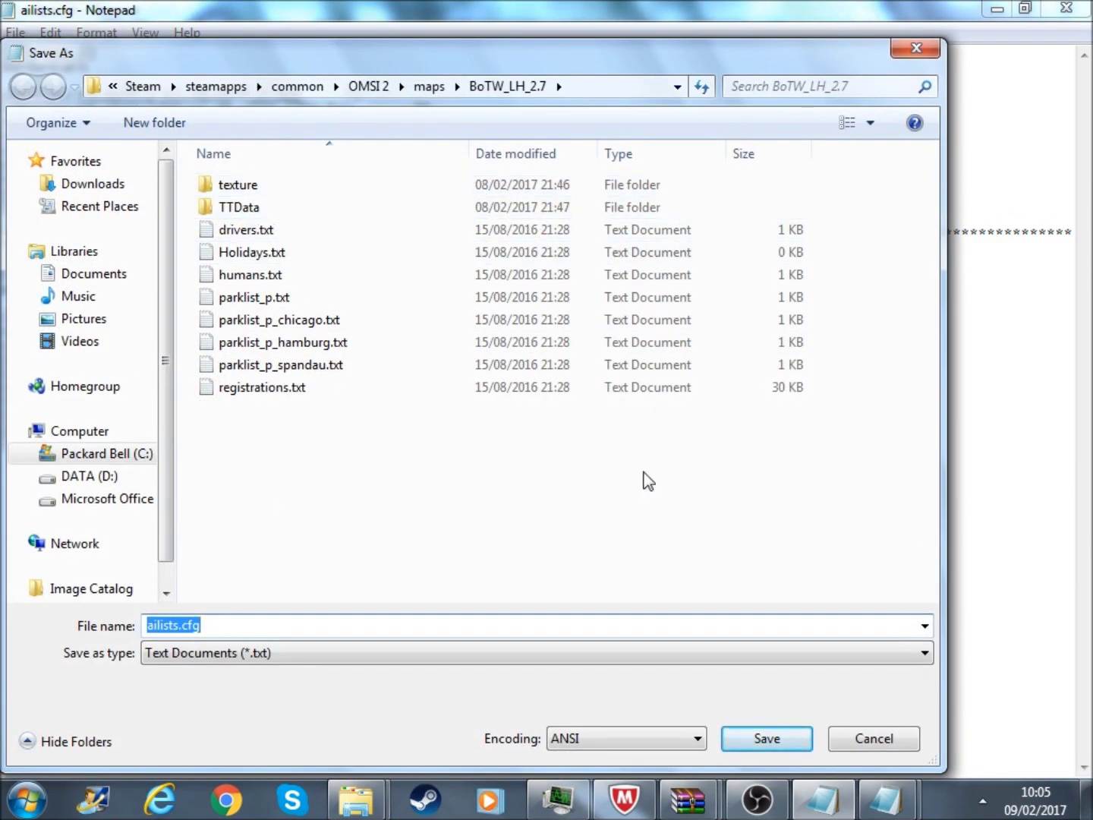
click(774, 744)
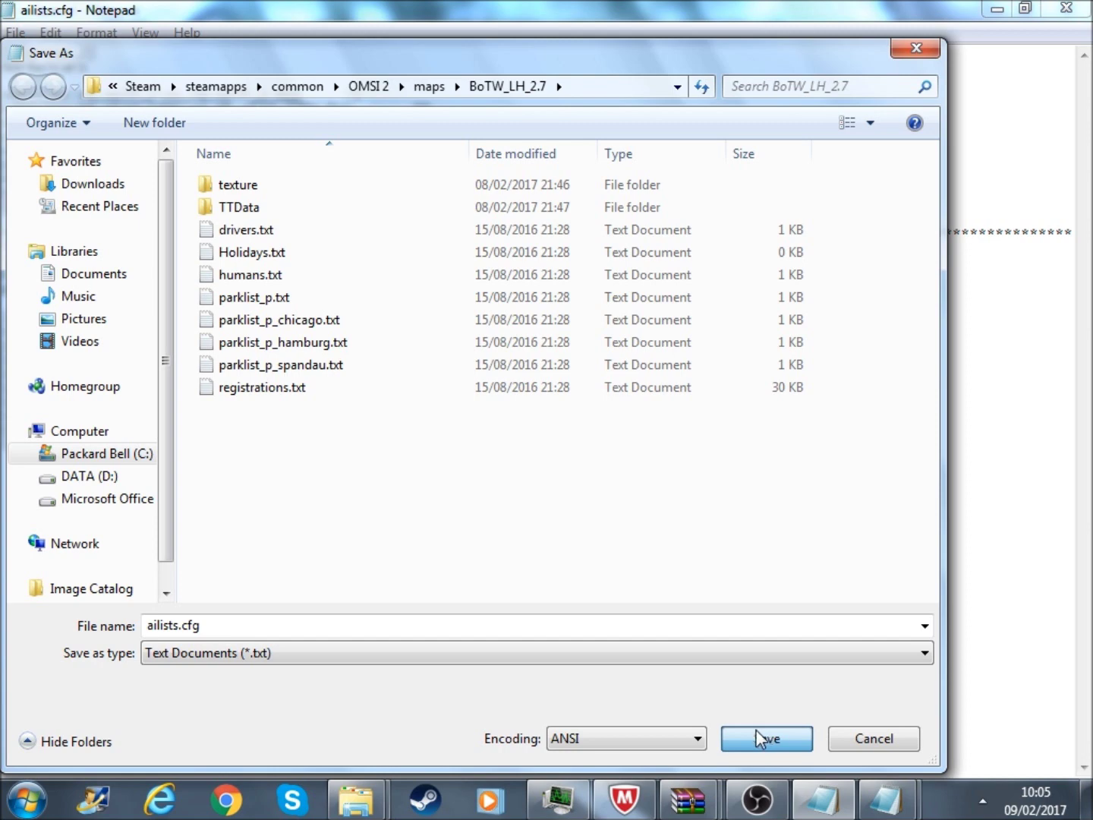
click(757, 733)
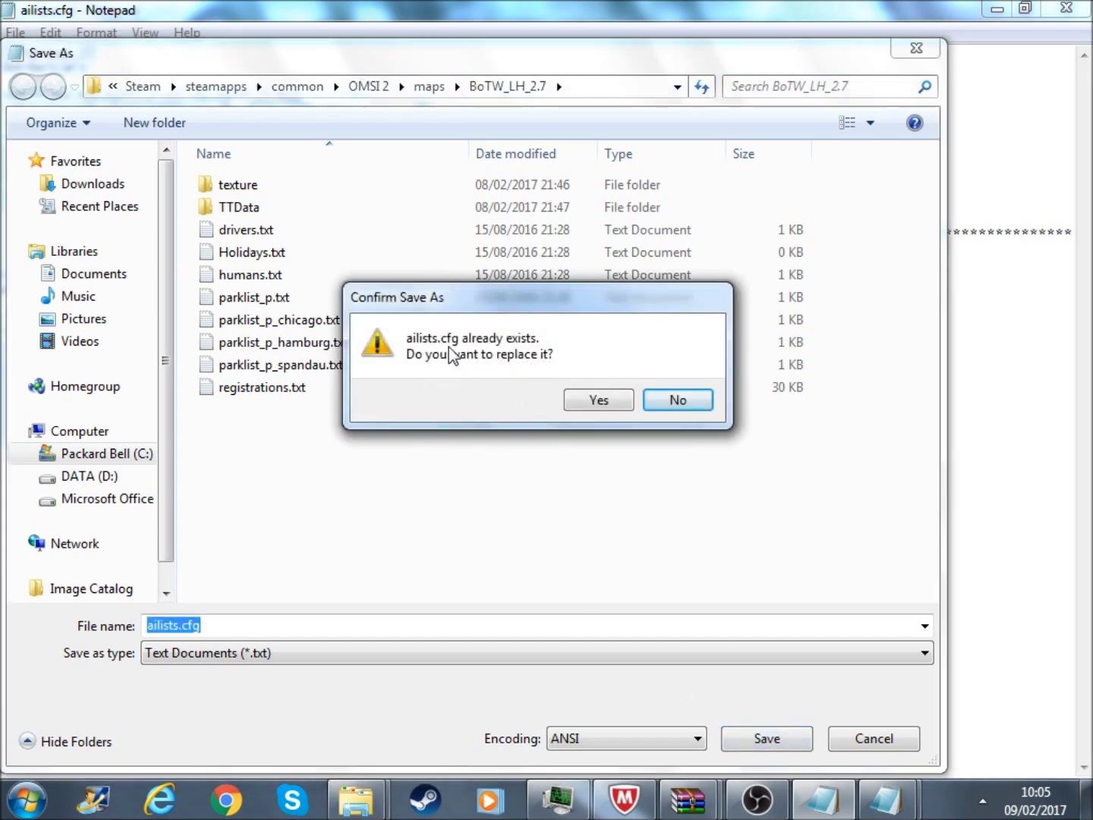
click(585, 404)
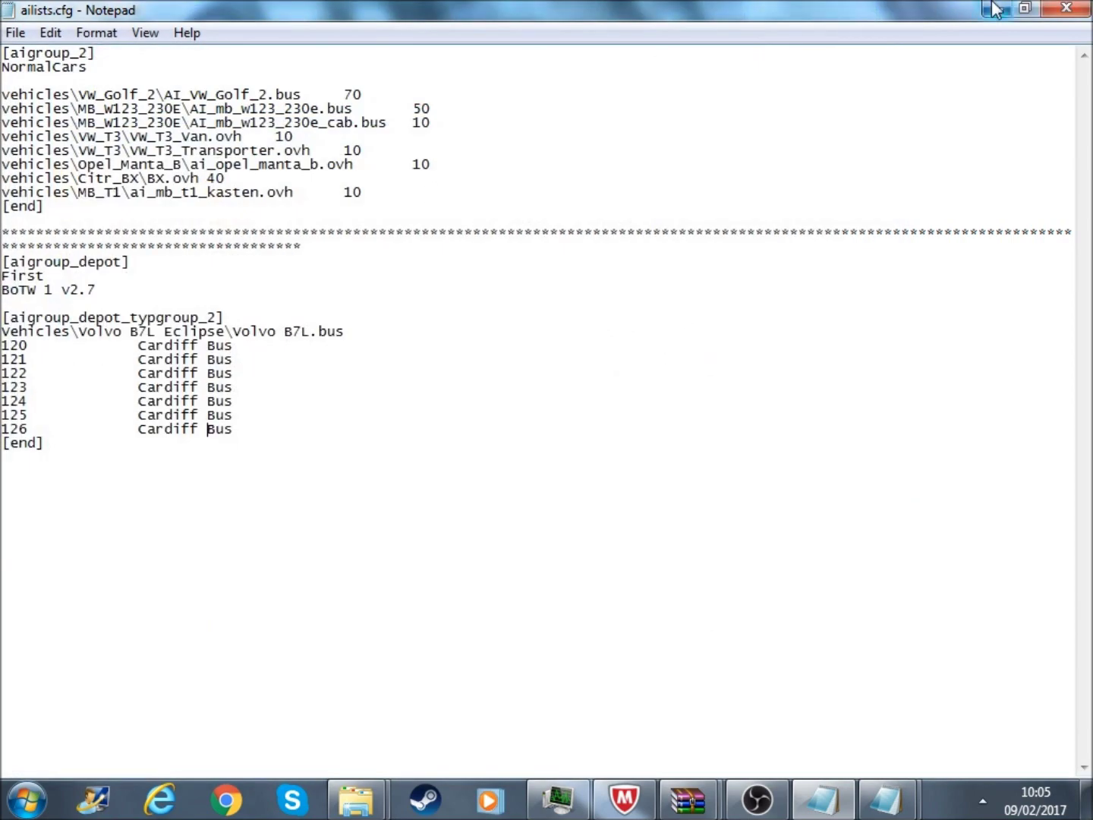
- Close ailists.cfg, go back from Texture to the Volvo B7L Eclipse folder, and open its Script folder
click(1066, 9)
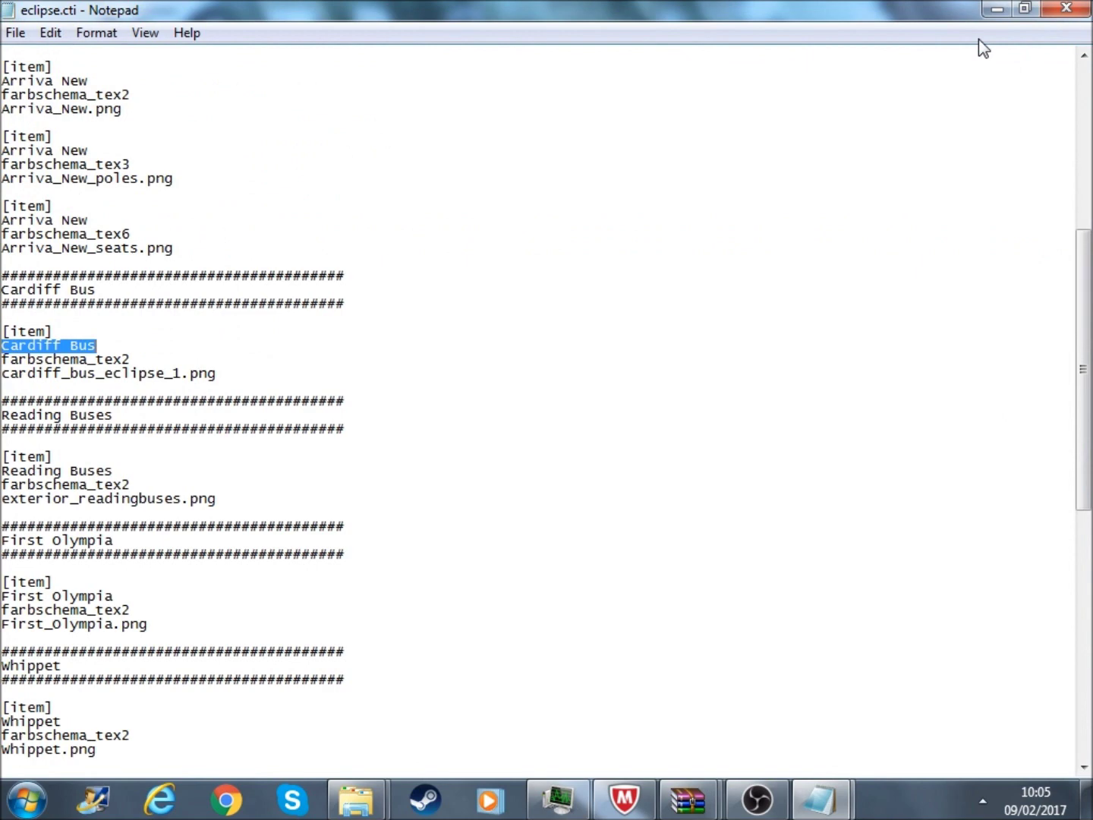
mouse_move(346, 806)
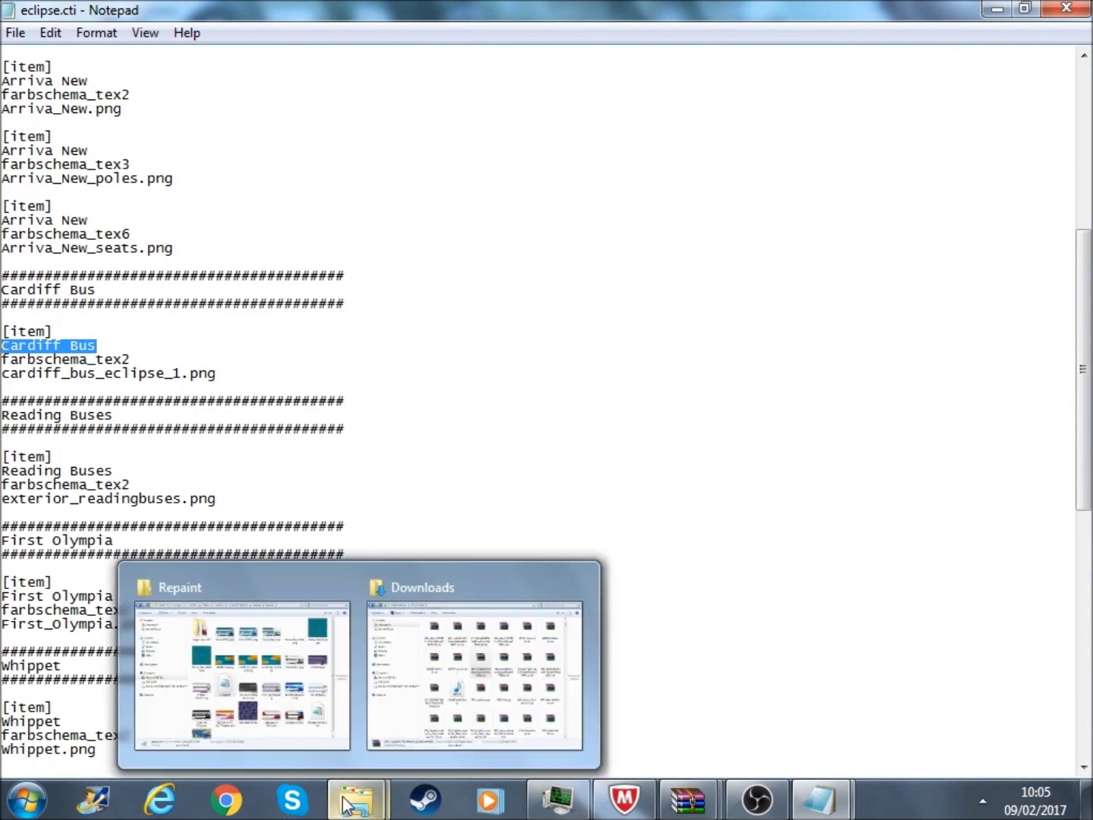
click(207, 685)
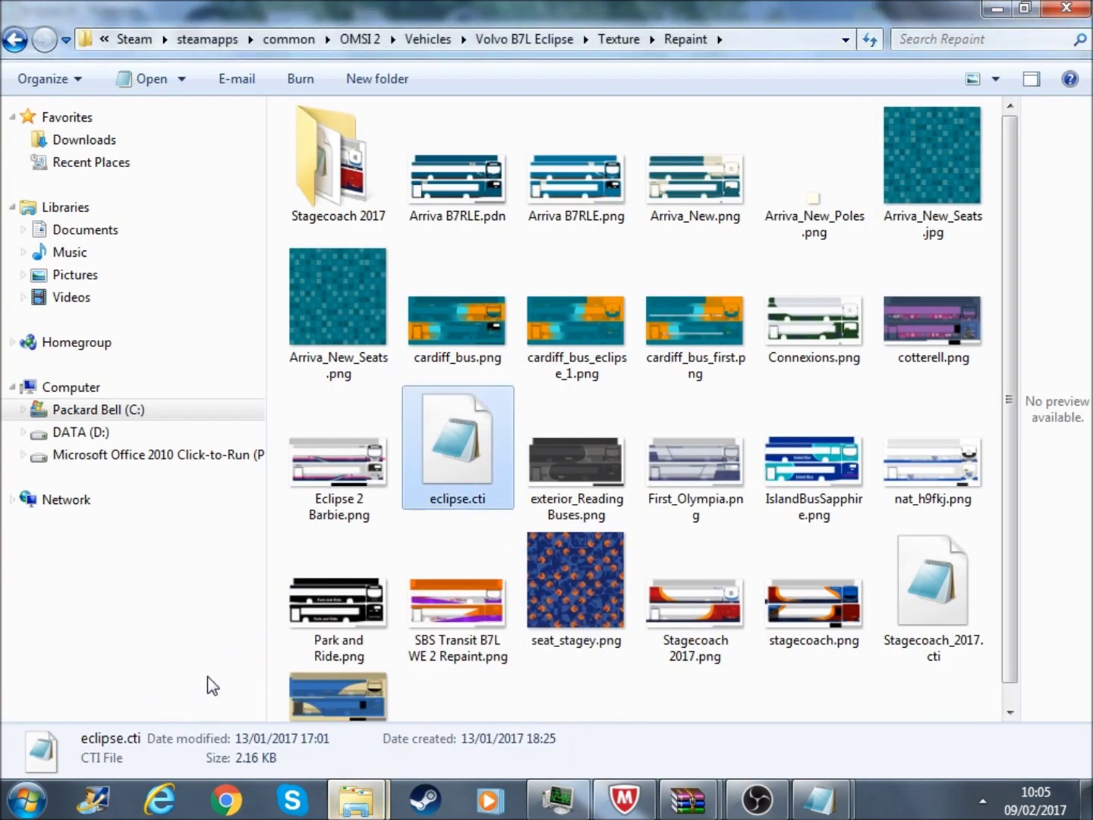
click(12, 37)
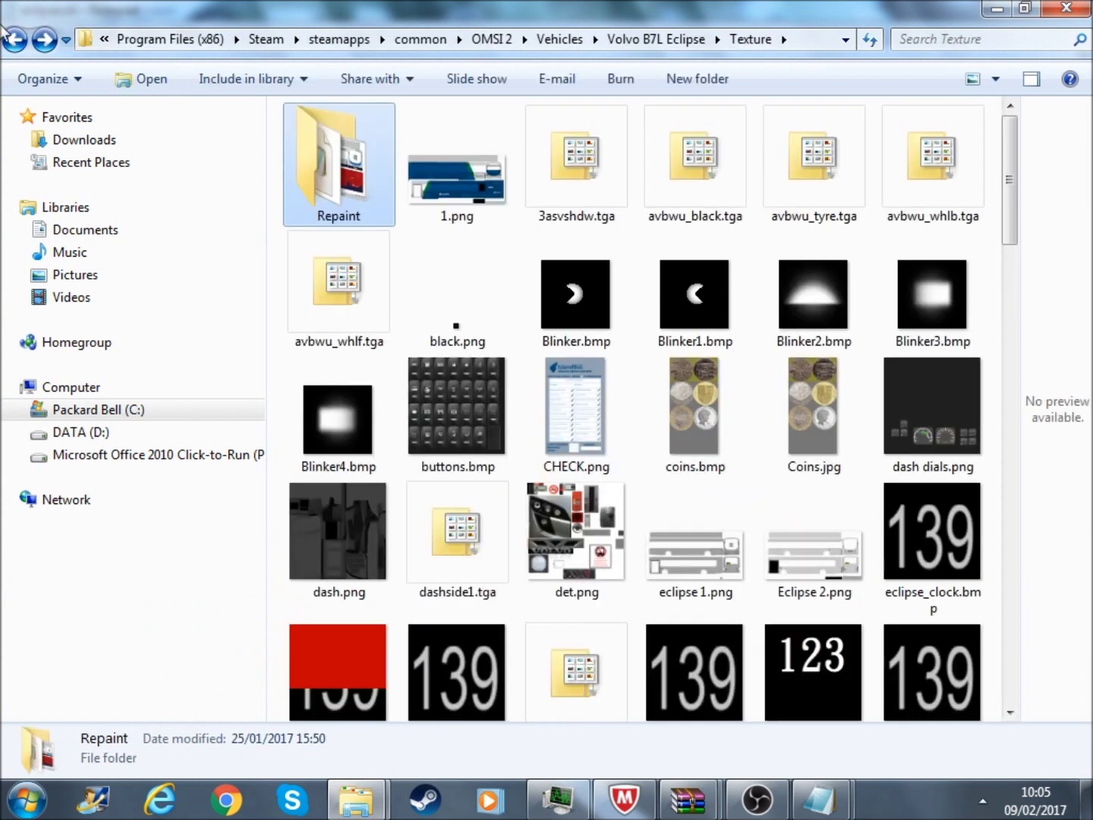
click(13, 39)
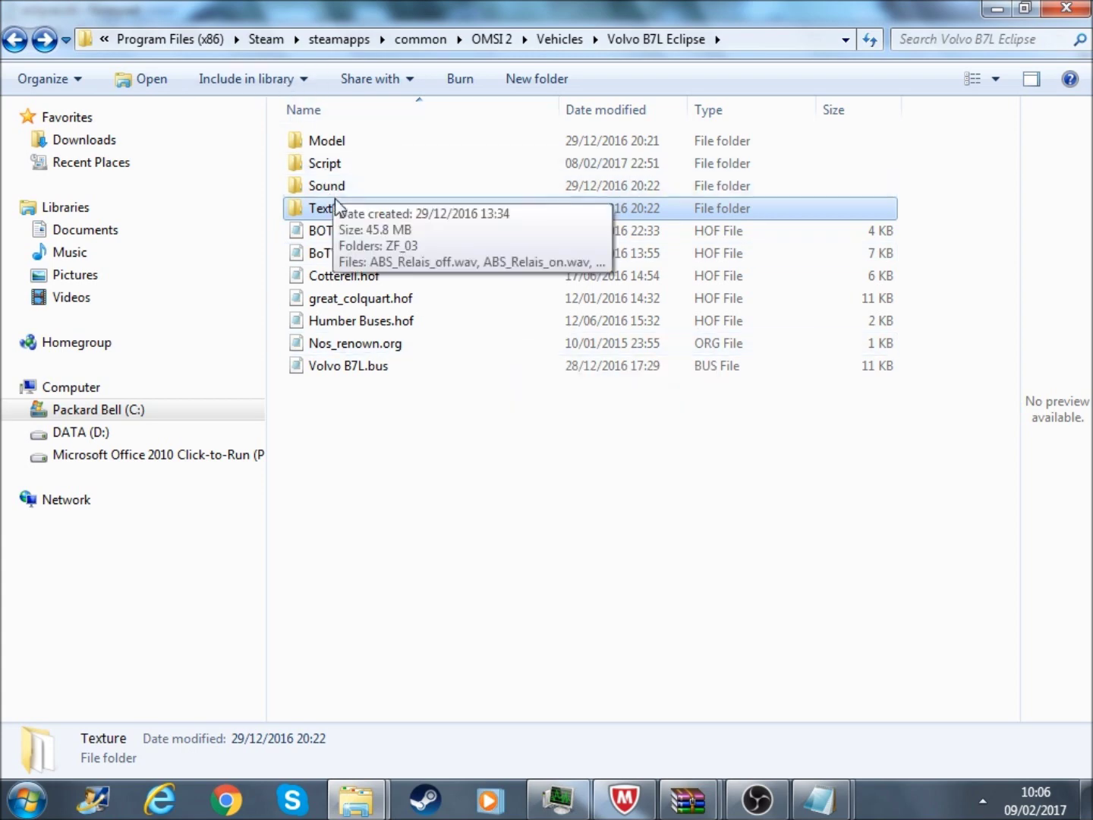
double_click(328, 169)
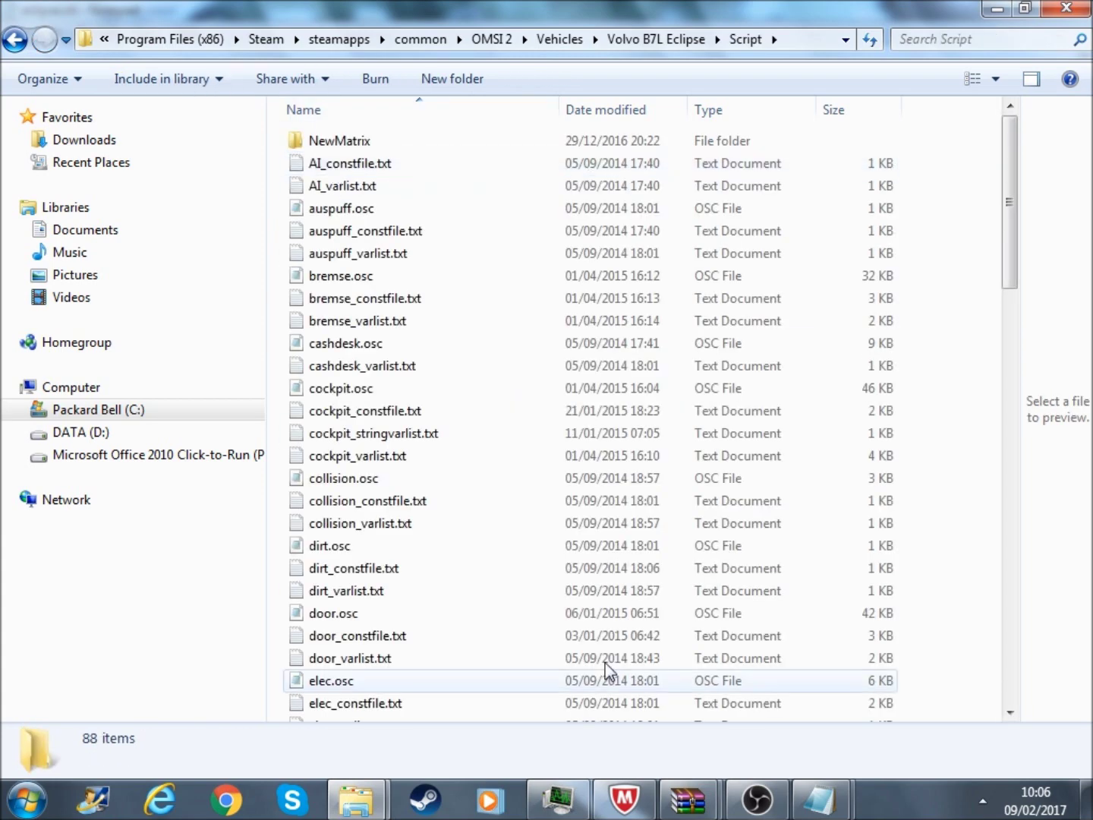
click(702, 809)
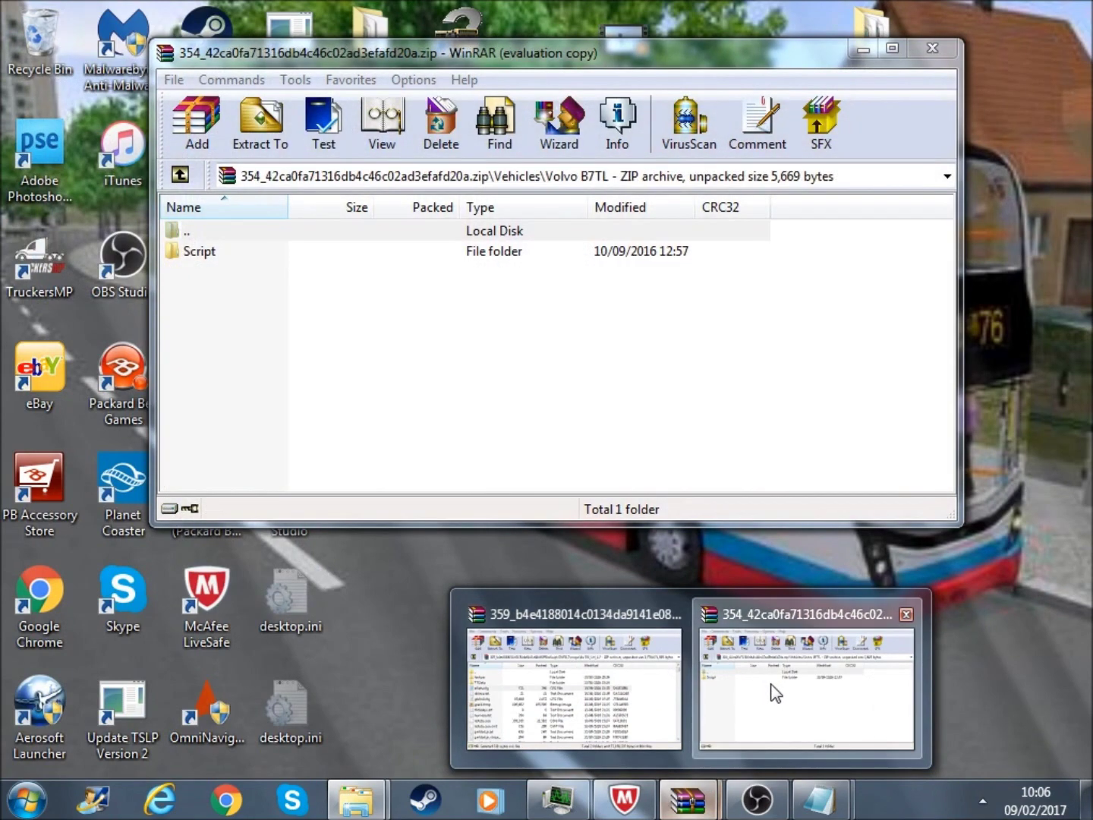
- Move MAN_SD80_main_AI.osc from the 354 archive's Script folder into Eclipse's Script folder, overwriting the old copy
click(775, 692)
drag(377, 60, 728, 109)
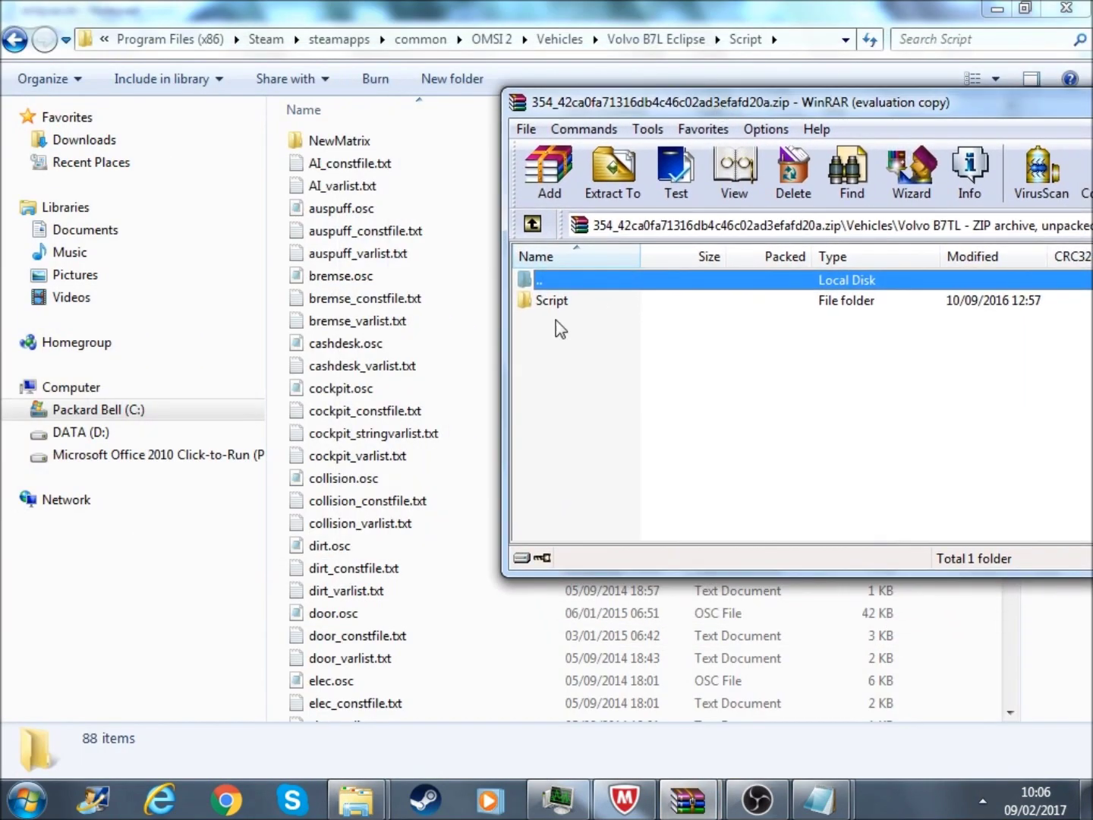
click(546, 300)
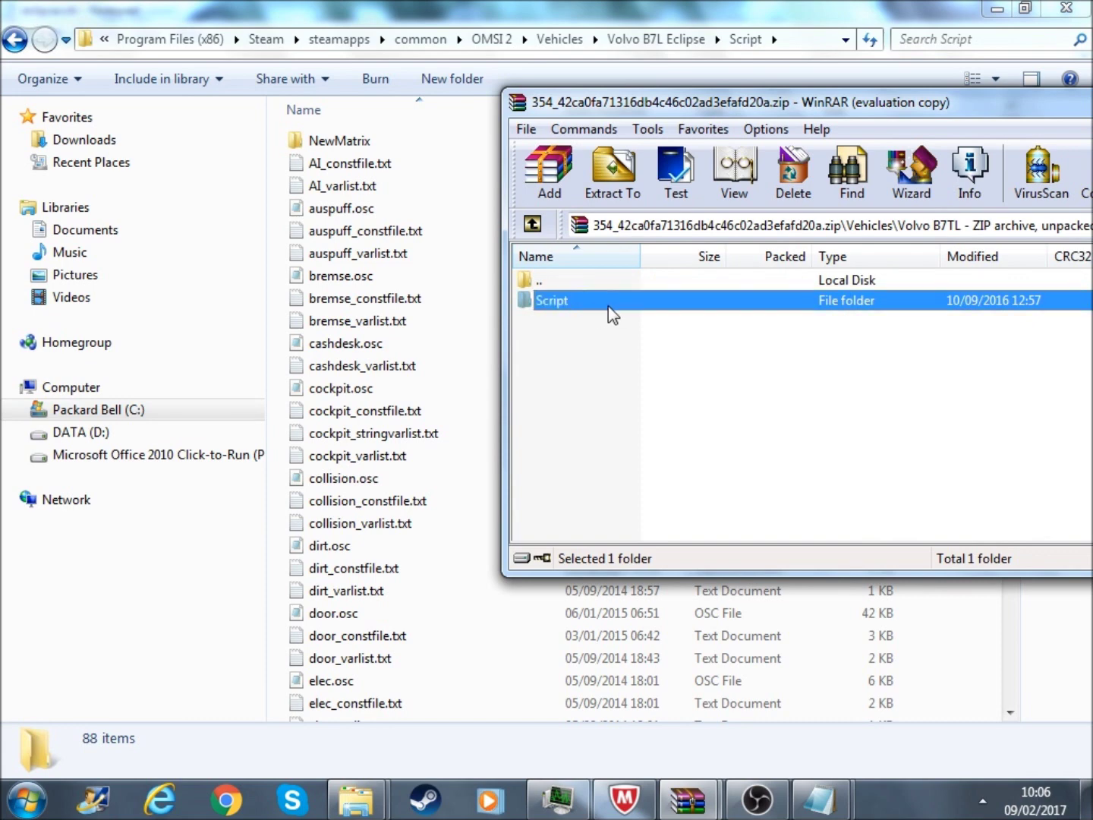
double_click(582, 310)
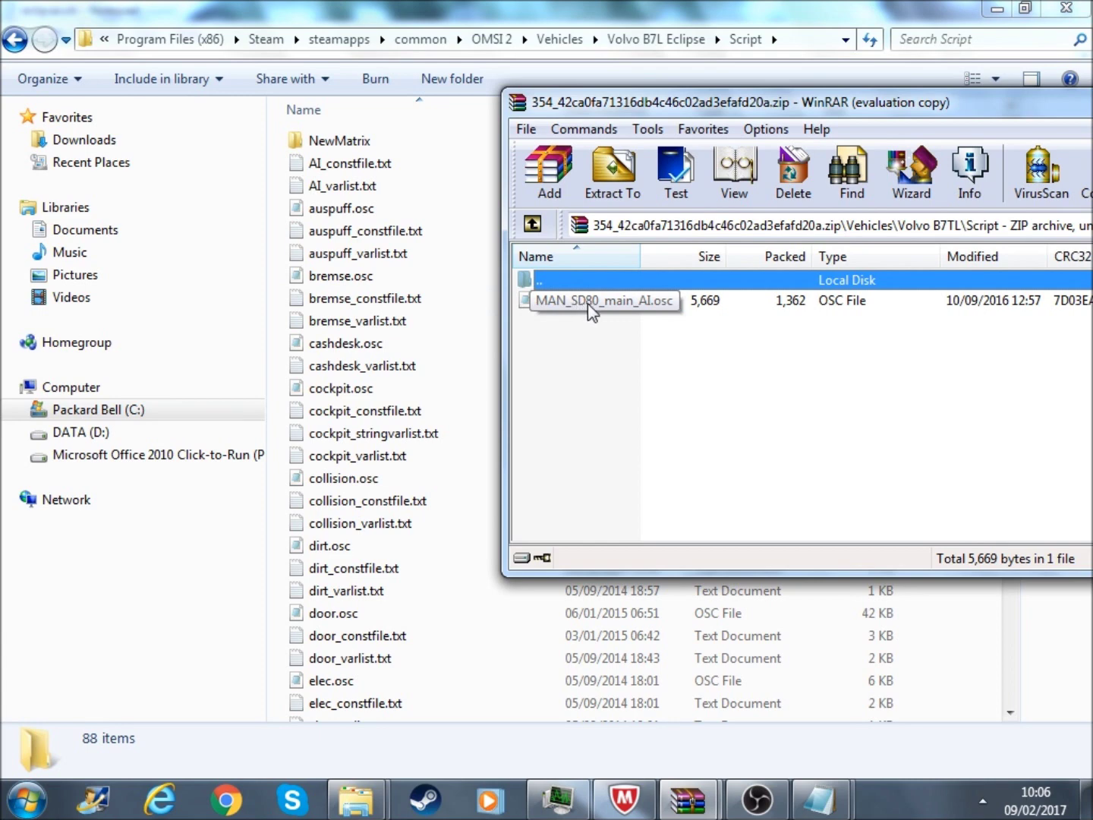
click(626, 298)
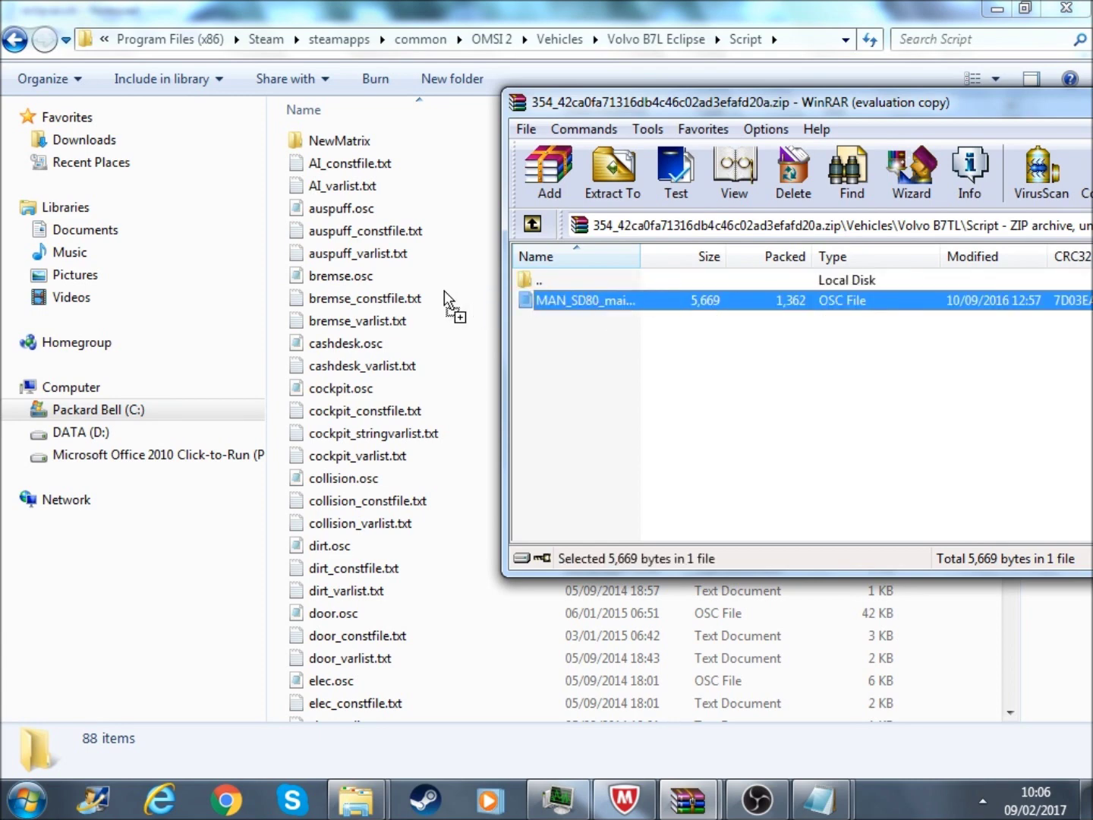
drag(444, 291, 287, 359)
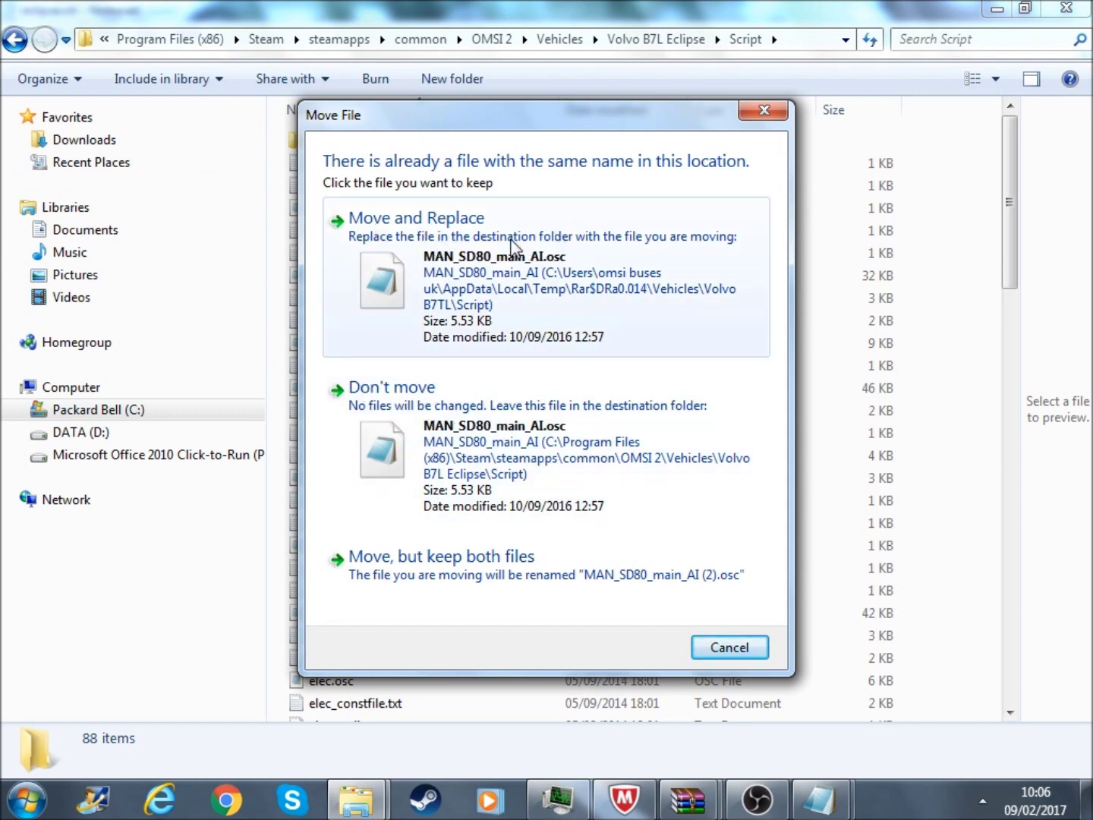
click(475, 239)
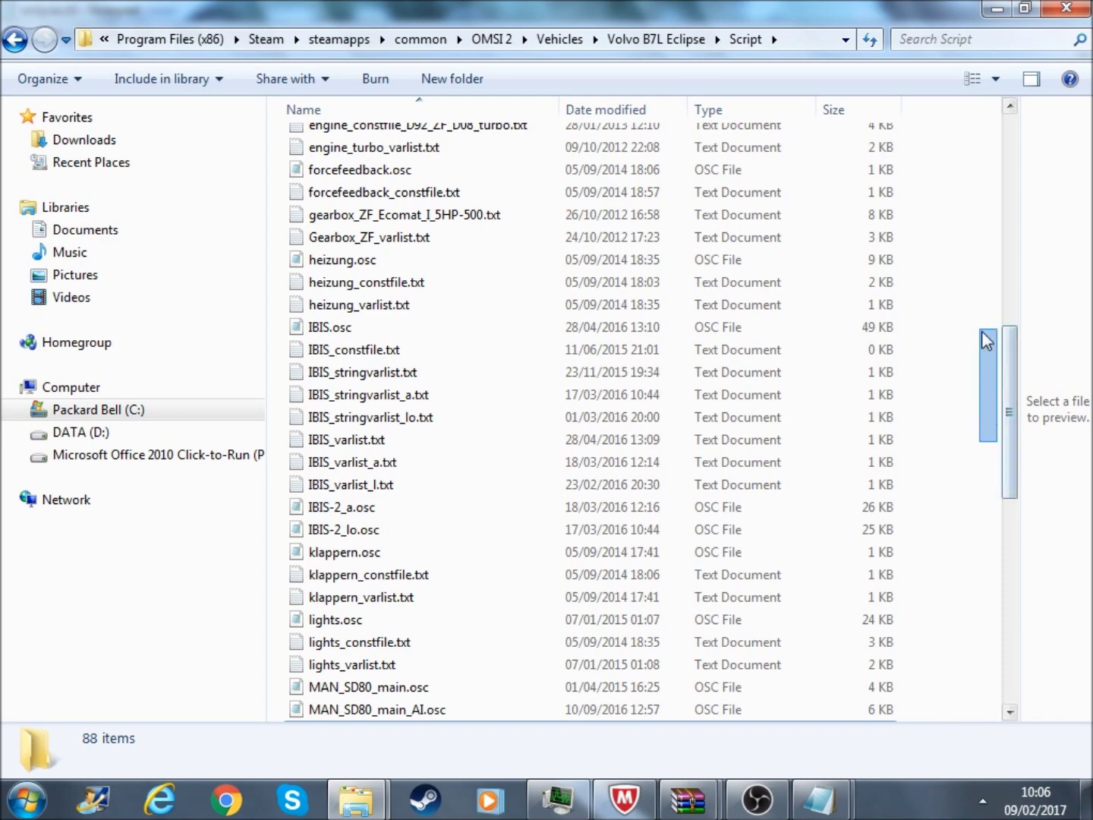
drag(1009, 475, 922, 549)
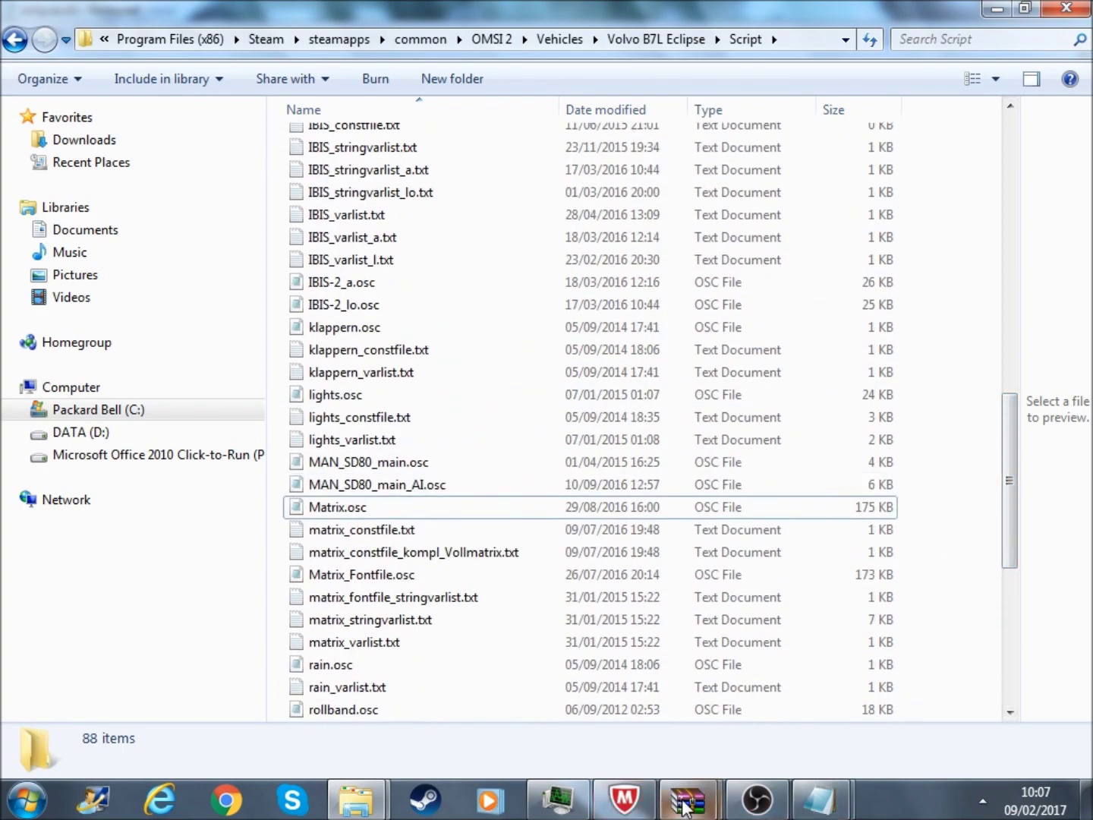
mouse_move(683, 806)
mouse_move(782, 722)
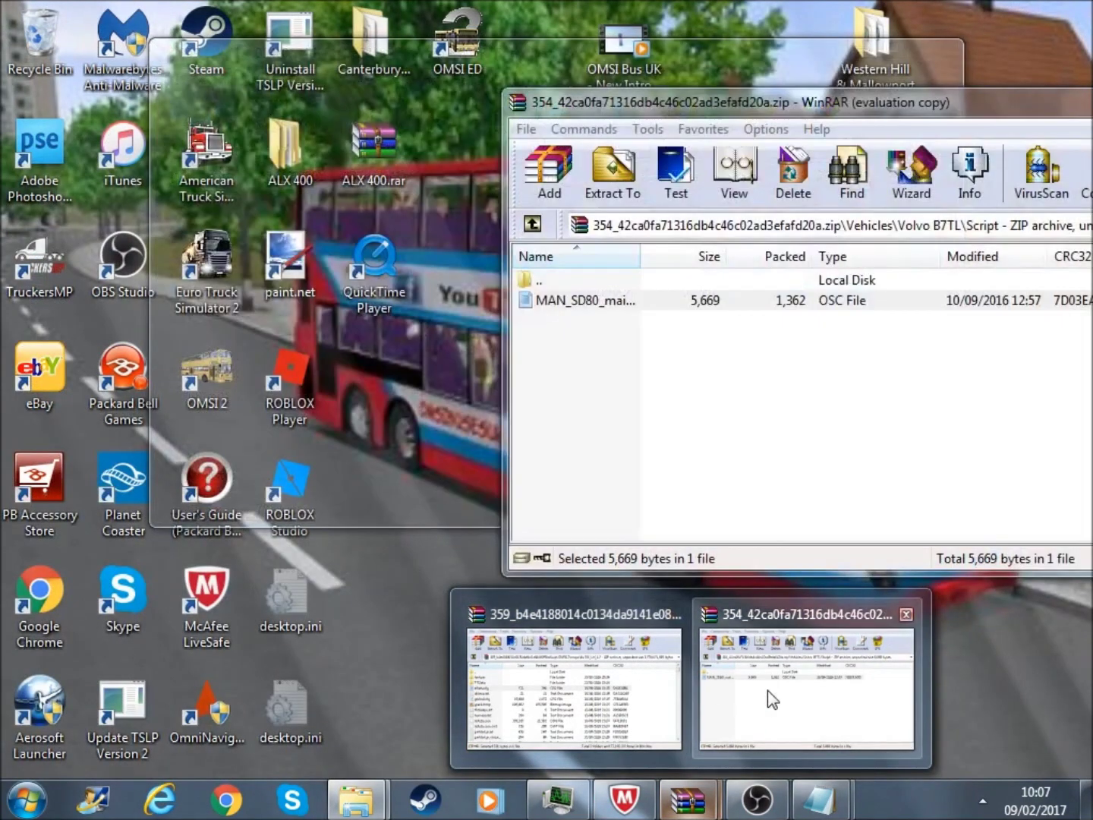